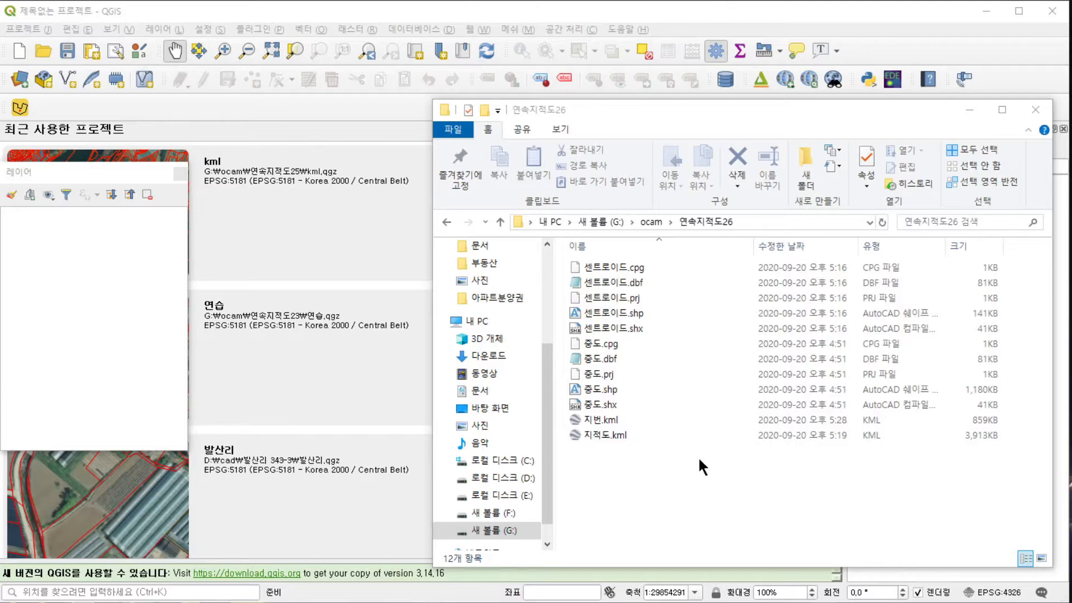
Open 지적도.kml and 지번.kml from the 연속지적도26 folder in Google Earth Pro.
{"action": "double_click", "coordinate": [594, 434]}
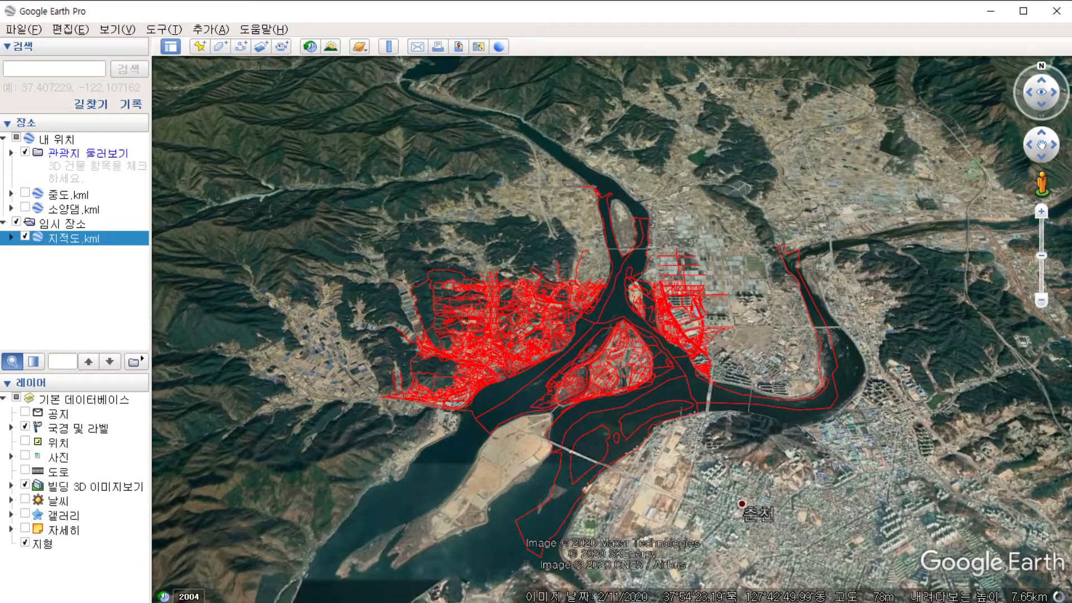
{"action": "key", "text": "alt+Tab"}
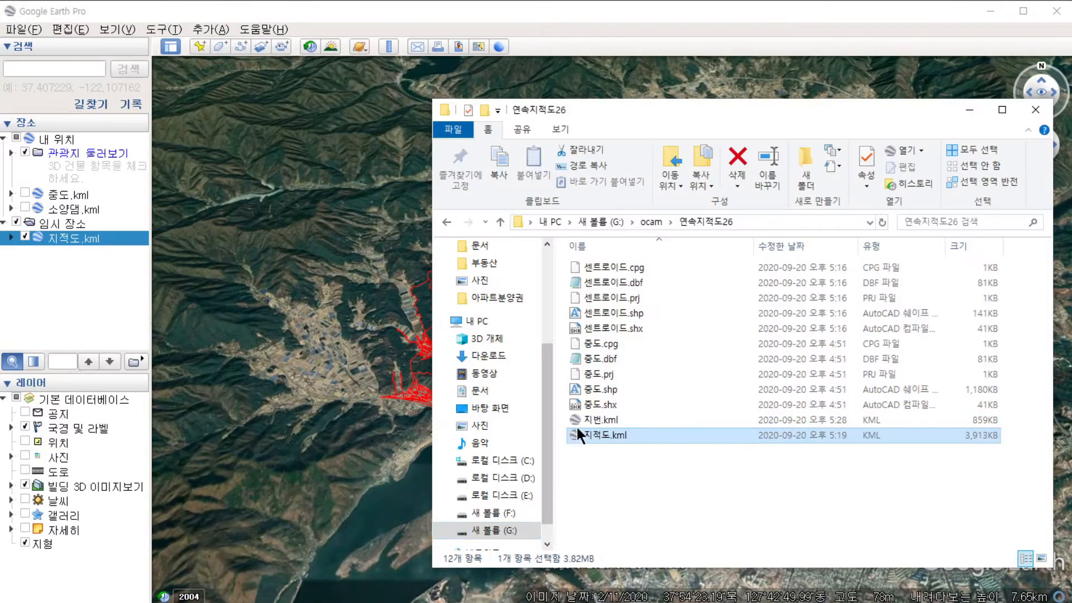
{"action": "double_click", "coordinate": [613, 427]}
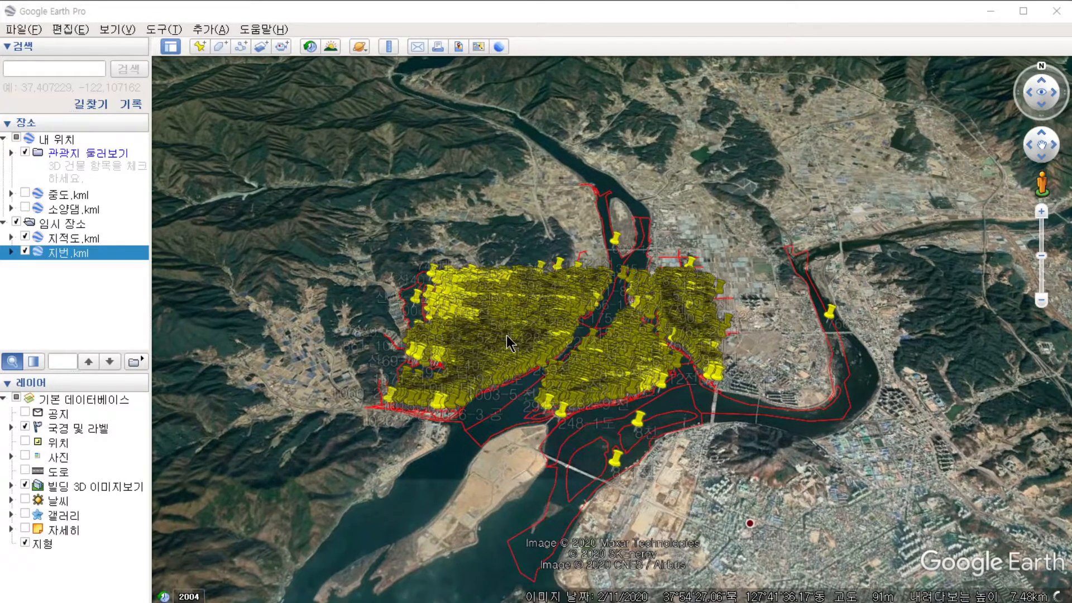
Open the properties of the 지번.kml folder and make all its subfolders share one style.
{"action": "scroll", "coordinate": [501, 339], "scroll_direction": "up", "scroll_amount": 2}
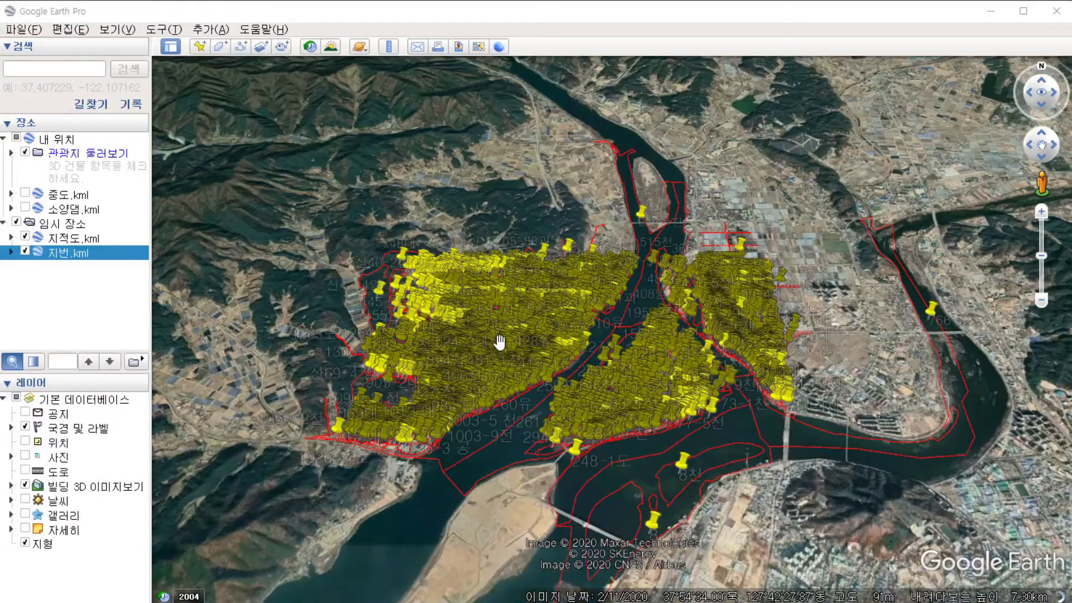
{"action": "scroll", "coordinate": [491, 385], "scroll_direction": "up", "scroll_amount": 5}
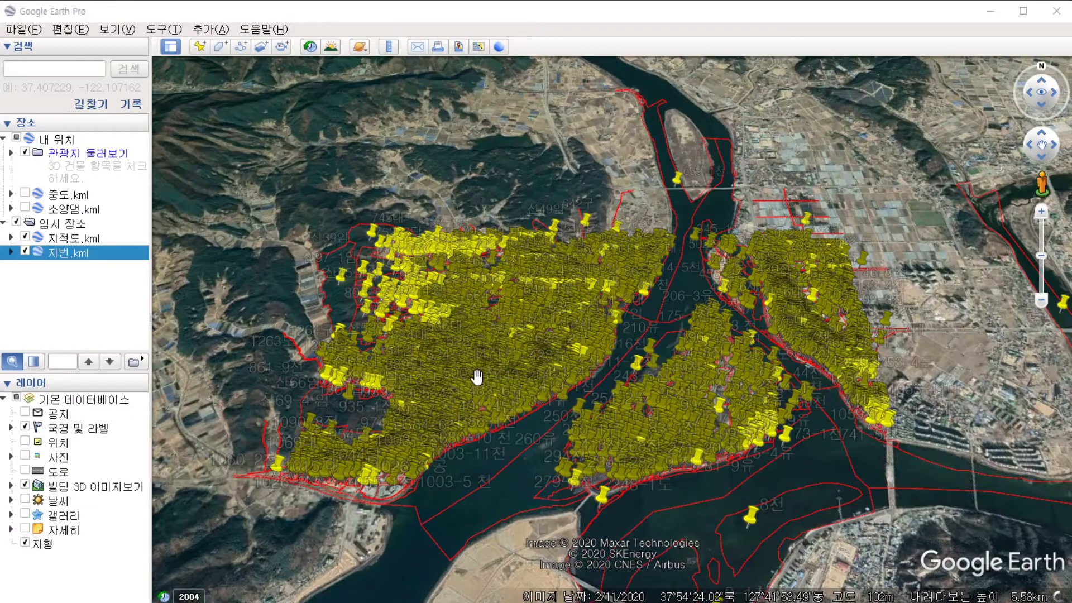
{"action": "scroll", "coordinate": [705, 444], "scroll_direction": "up", "scroll_amount": 3}
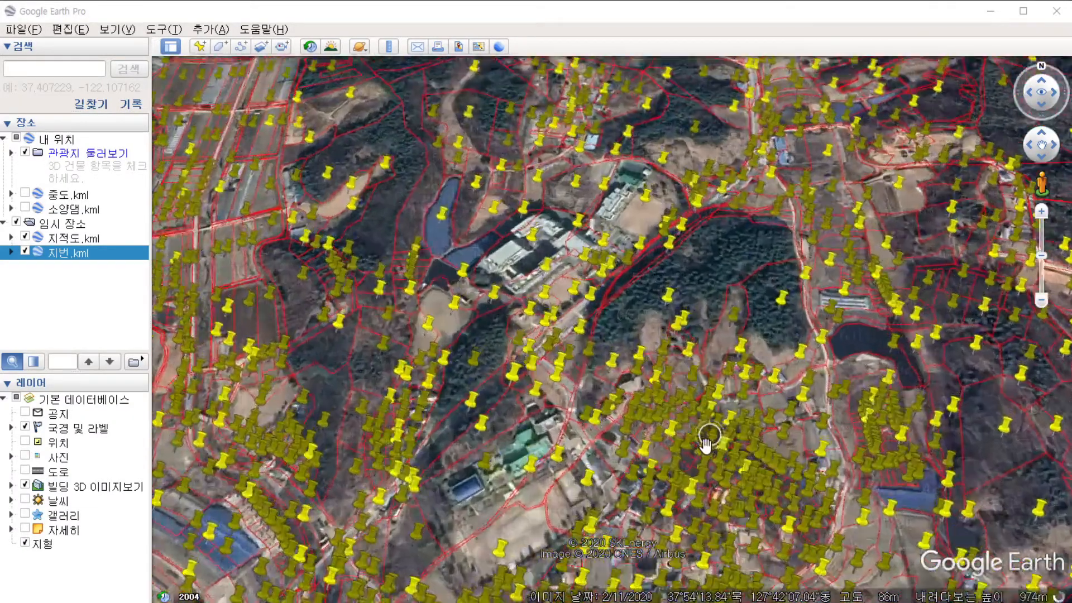
{"action": "scroll", "coordinate": [957, 426], "scroll_direction": "up", "scroll_amount": 3}
{"action": "scroll", "coordinate": [1036, 423], "scroll_direction": "down", "scroll_amount": 3}
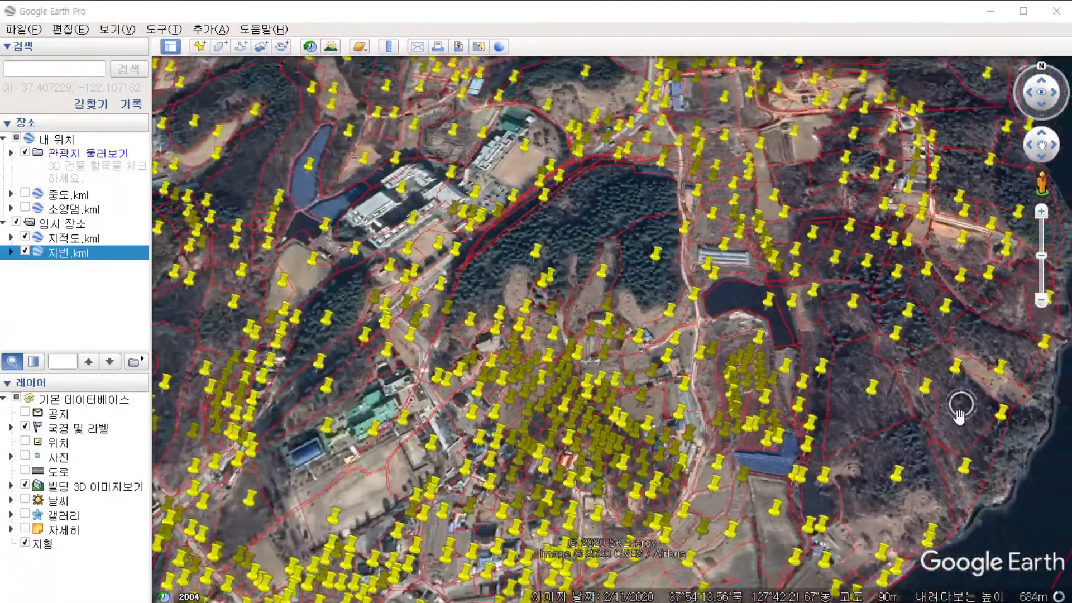
{"action": "scroll", "coordinate": [1034, 393], "scroll_direction": "up", "scroll_amount": 4}
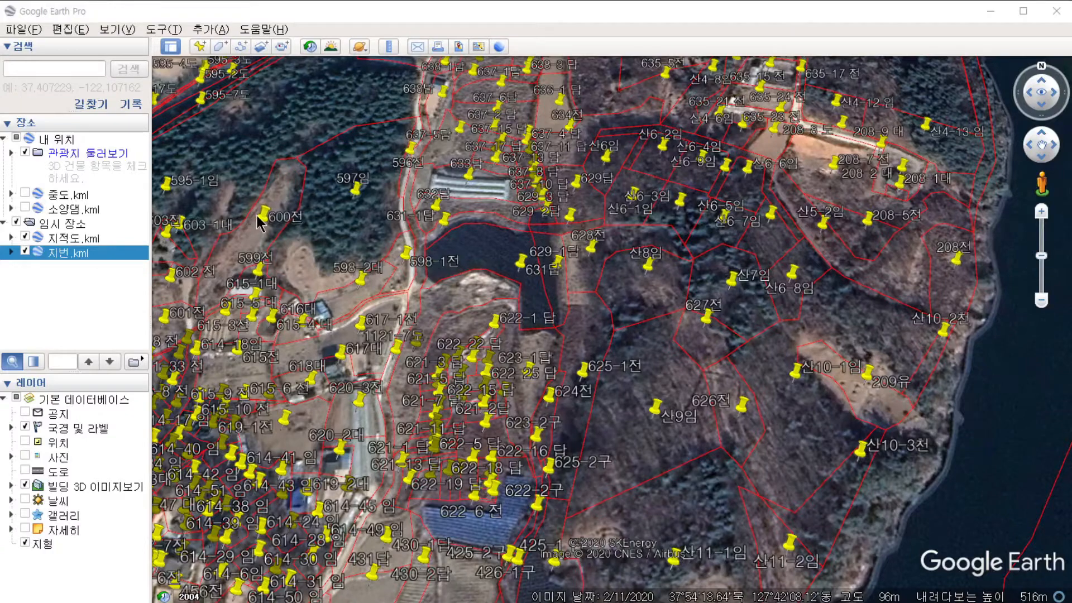
{"action": "right_click", "coordinate": [54, 258]}
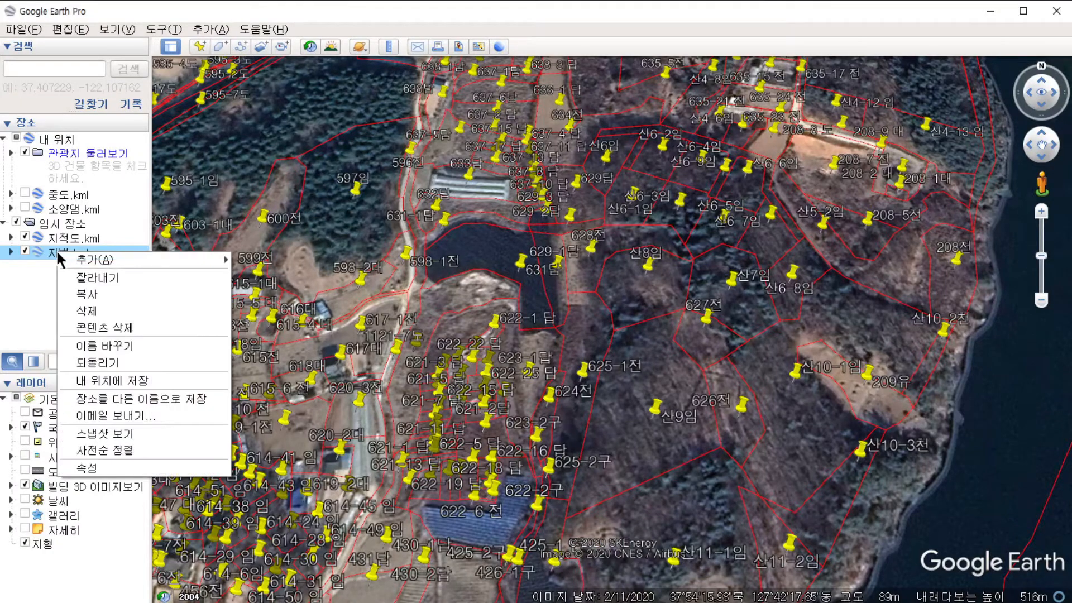
{"action": "left_click", "coordinate": [126, 478]}
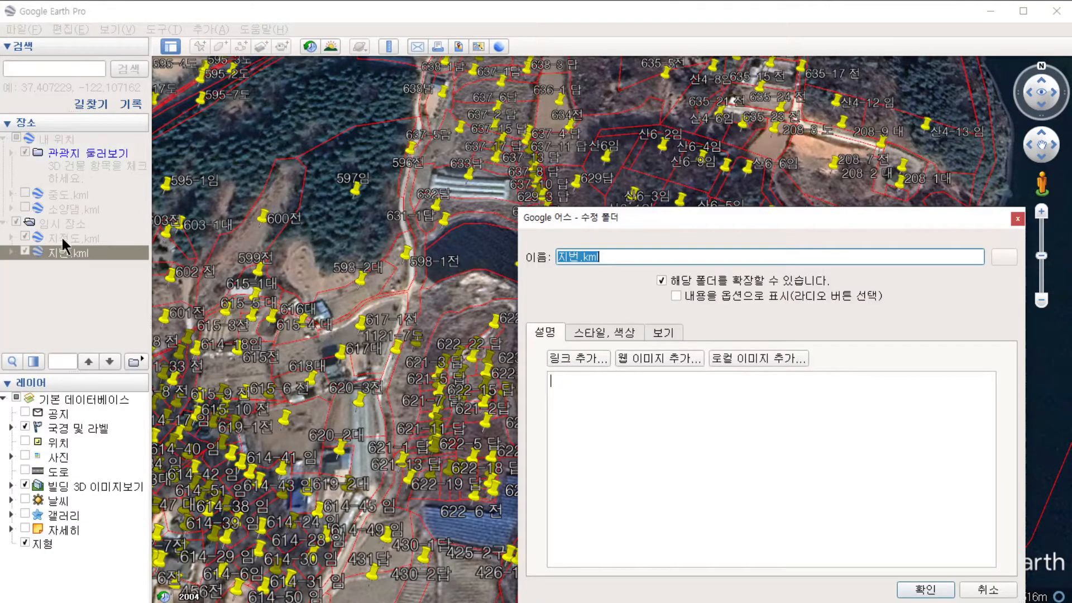
{"action": "left_click", "coordinate": [613, 334]}
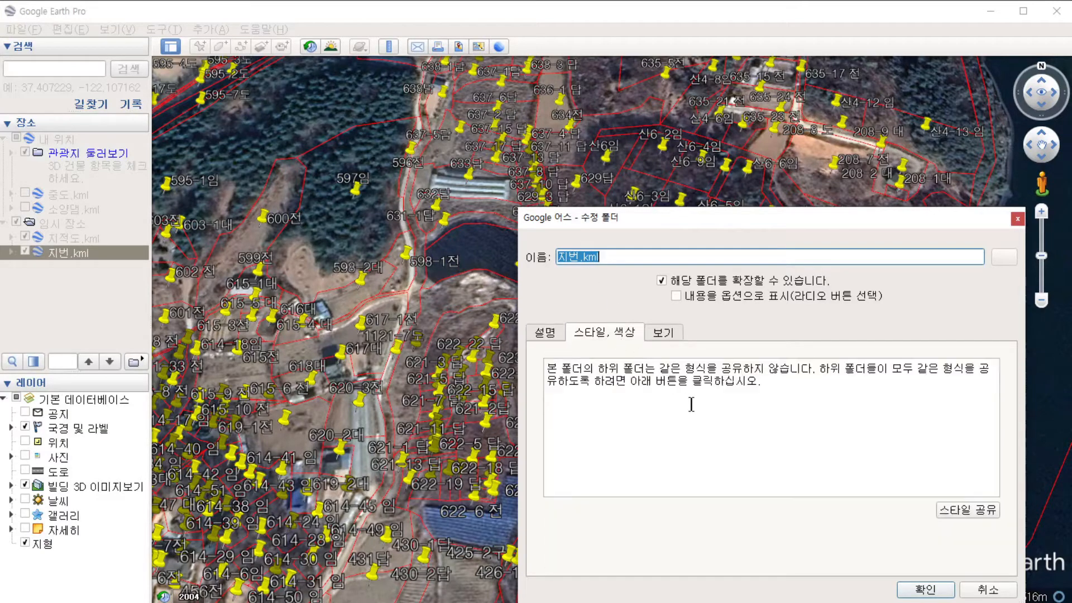
{"action": "left_click", "coordinate": [953, 507]}
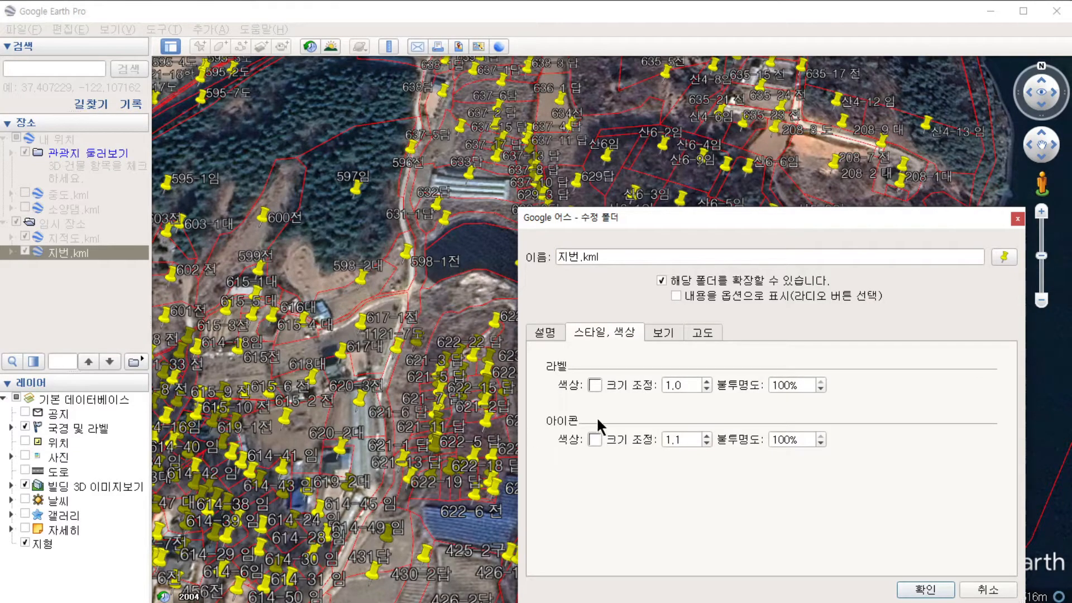
Set the icon scale of 지번.kml to 0.0 and apply the style change.
{"action": "left_click", "coordinate": [706, 444]}
{"action": "left_click", "coordinate": [706, 444]}
{"action": "left_click", "coordinate": [707, 444]}
{"action": "left_click", "coordinate": [707, 444]}
{"action": "left_click", "coordinate": [706, 443]}
{"action": "left_click", "coordinate": [706, 443]}
{"action": "left_click", "coordinate": [706, 442]}
{"action": "left_click", "coordinate": [706, 443]}
{"action": "left_click", "coordinate": [706, 443]}
{"action": "left_click", "coordinate": [706, 443]}
{"action": "left_click", "coordinate": [706, 443]}
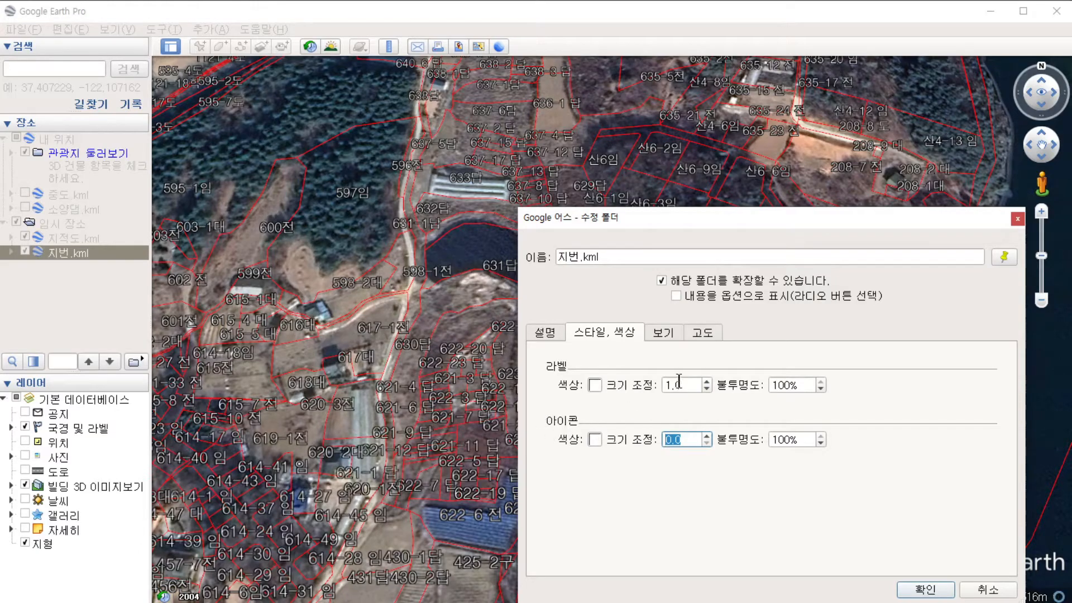
{"action": "left_click", "coordinate": [925, 589]}
Examine the lot-number labels and red parcel boundaries around the reservoir and village at several zoom levels.
{"action": "scroll", "coordinate": [550, 355], "scroll_direction": "up", "scroll_amount": 1}
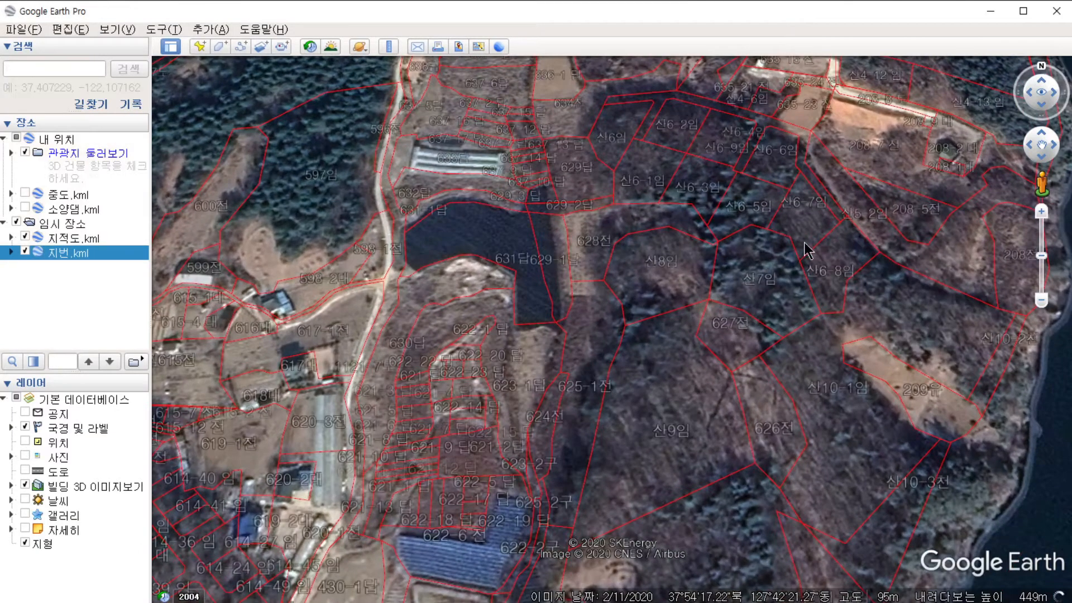
{"action": "scroll", "coordinate": [865, 249], "scroll_direction": "up", "scroll_amount": 1}
{"action": "scroll", "coordinate": [869, 255], "scroll_direction": "up", "scroll_amount": 2}
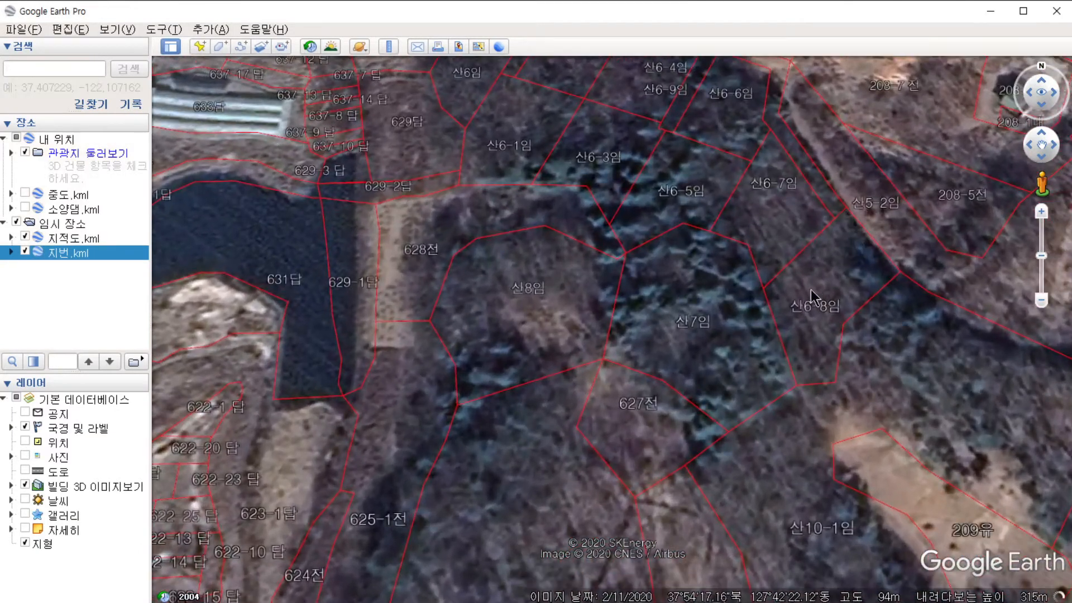
{"action": "scroll", "coordinate": [797, 279], "scroll_direction": "down", "scroll_amount": 3}
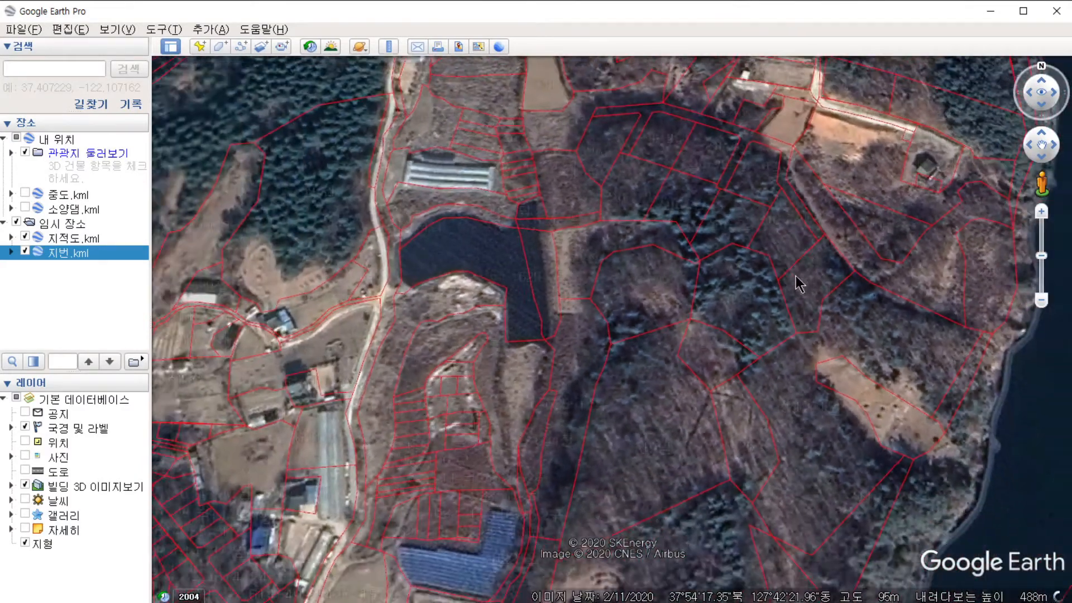
{"action": "scroll", "coordinate": [794, 278], "scroll_direction": "down", "scroll_amount": 1}
{"action": "scroll", "coordinate": [621, 274], "scroll_direction": "up", "scroll_amount": 1}
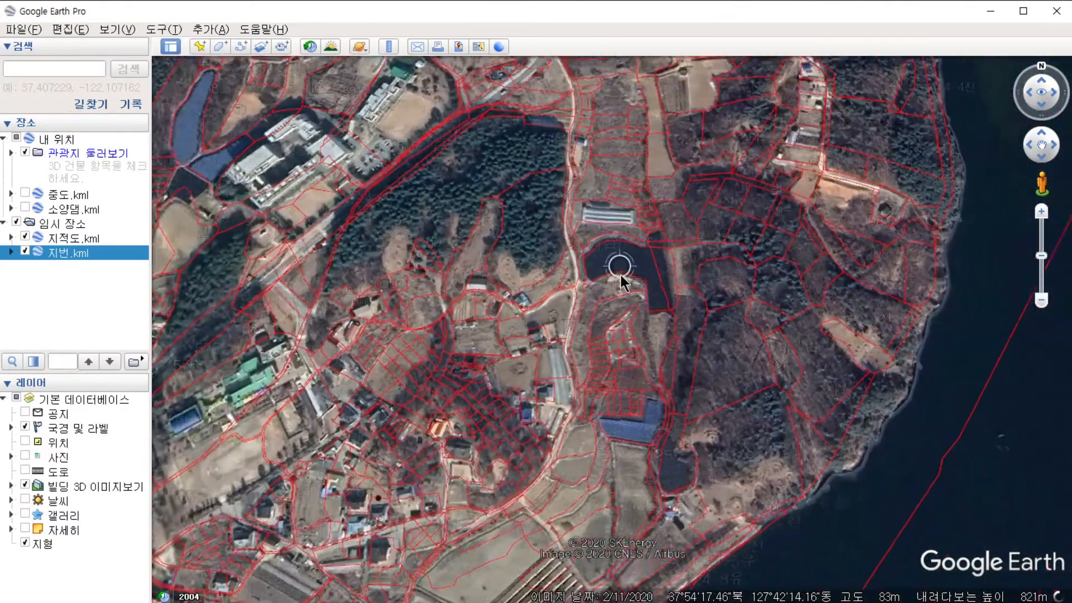
{"action": "scroll", "coordinate": [621, 277], "scroll_direction": "up", "scroll_amount": 1}
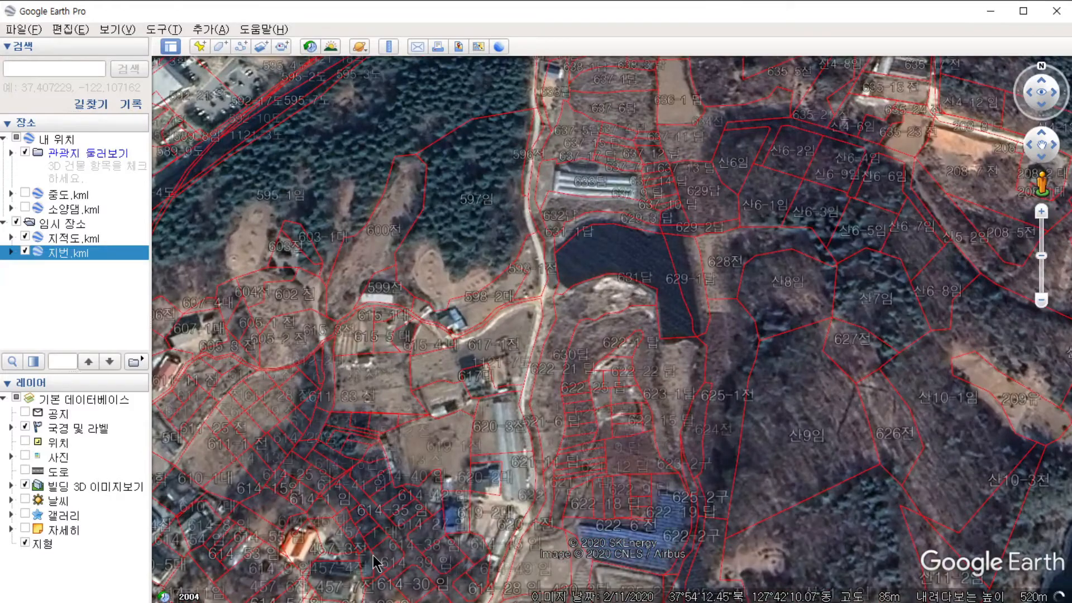
{"action": "scroll", "coordinate": [364, 516], "scroll_direction": "up", "scroll_amount": 2}
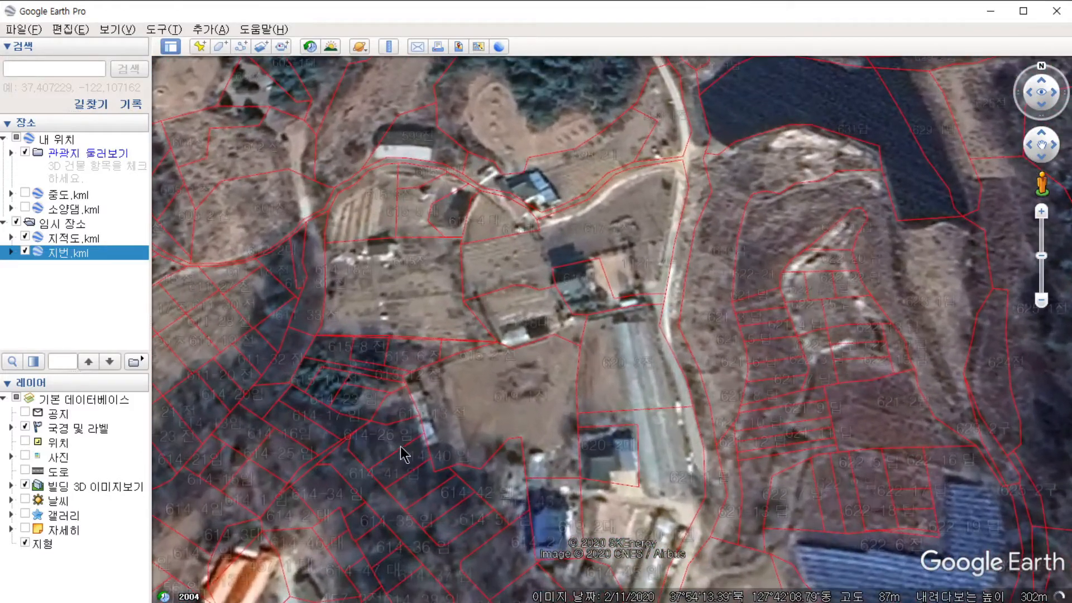
{"action": "scroll", "coordinate": [418, 430], "scroll_direction": "down", "scroll_amount": 1}
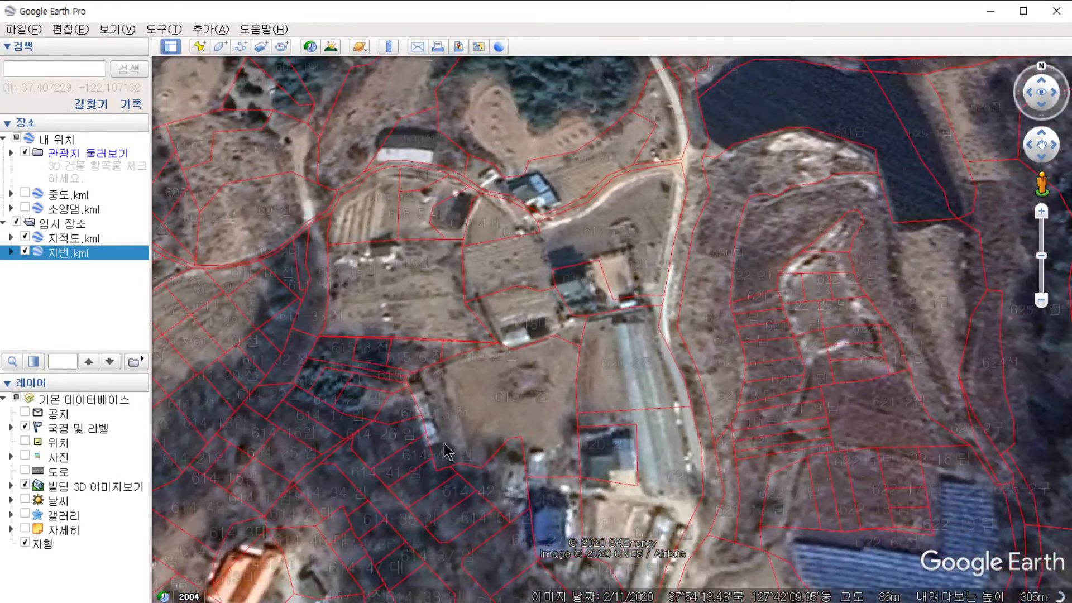
{"action": "scroll", "coordinate": [787, 388], "scroll_direction": "up", "scroll_amount": 2}
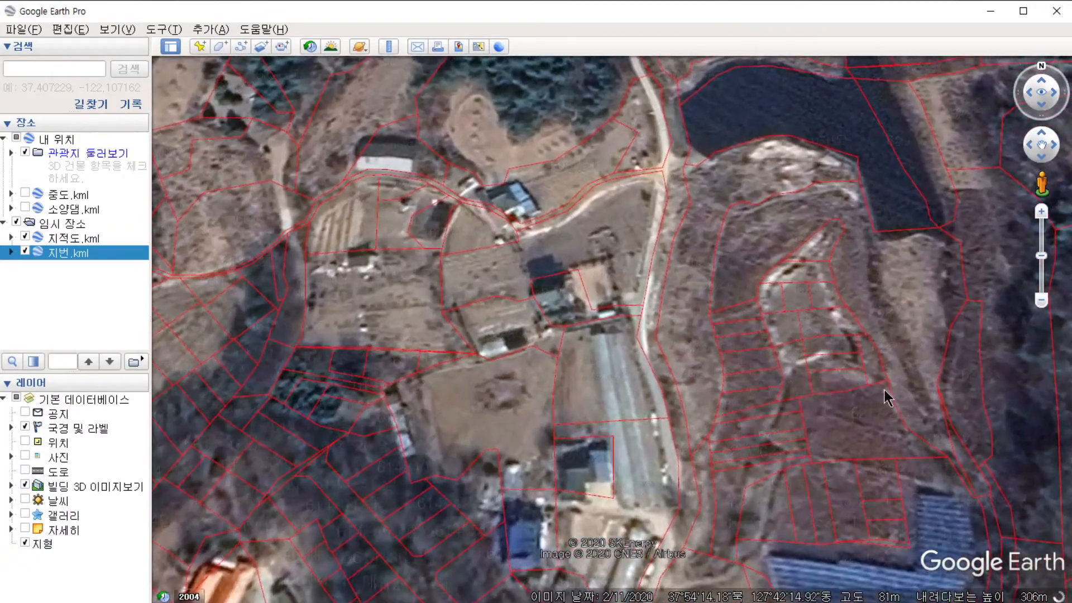
{"action": "scroll", "coordinate": [881, 391], "scroll_direction": "up", "scroll_amount": 1}
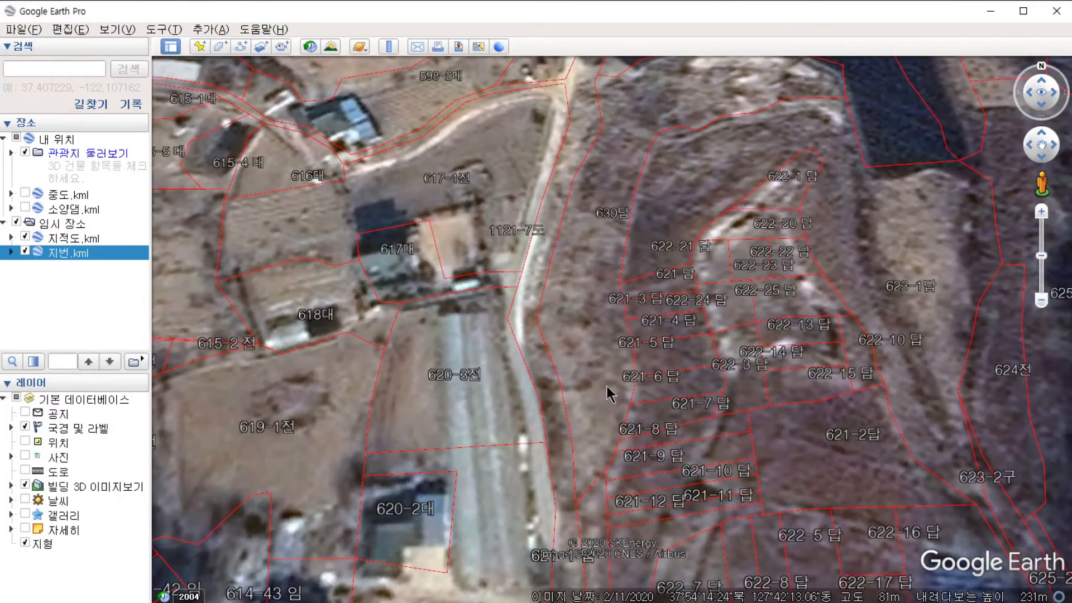
Close Google Earth Pro and minimize the file folder window to return to QGIS.
{"action": "left_click", "coordinate": [1056, 10]}
{"action": "left_click", "coordinate": [618, 331]}
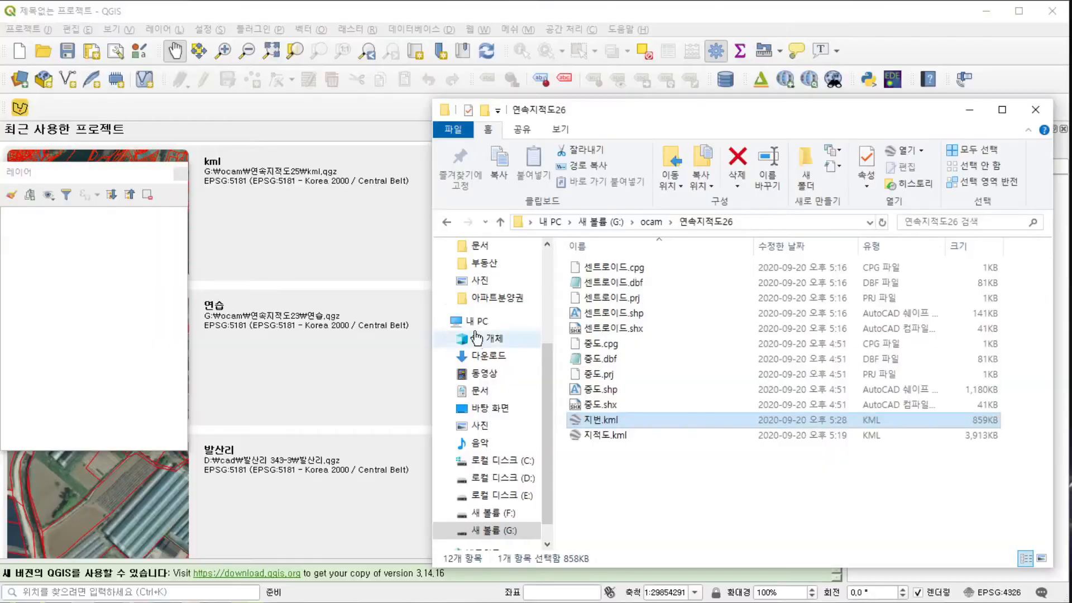
{"action": "left_click", "coordinate": [967, 109]}
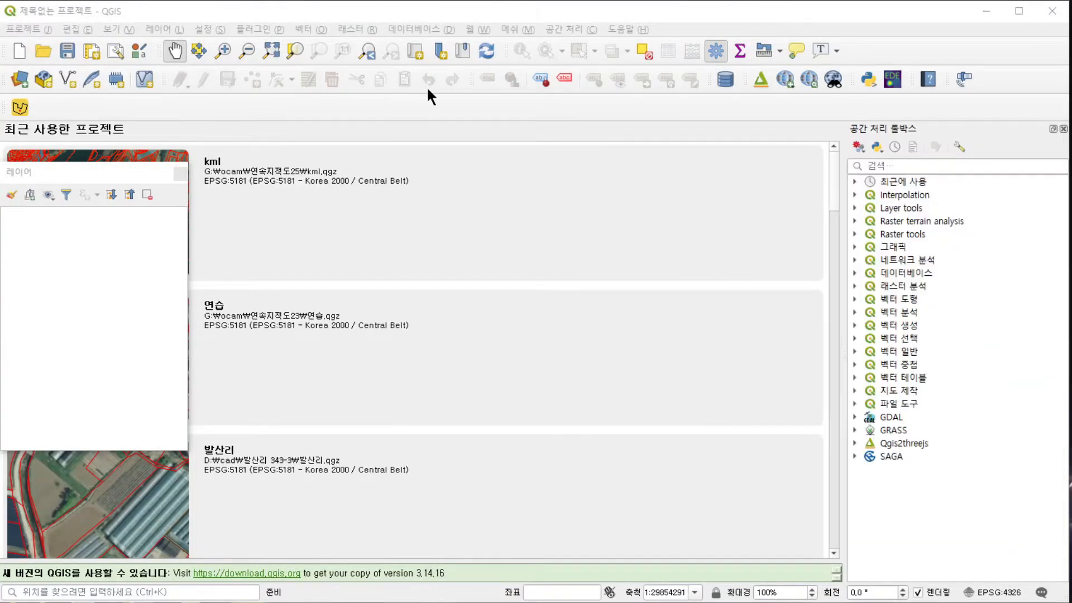
Add the Daum Satellite base map from TMS for Korea, dismiss the plugin warning and bring the Chuncheon area into view.
{"action": "left_click", "coordinate": [470, 29]}
{"action": "mouse_move", "coordinate": [503, 98]}
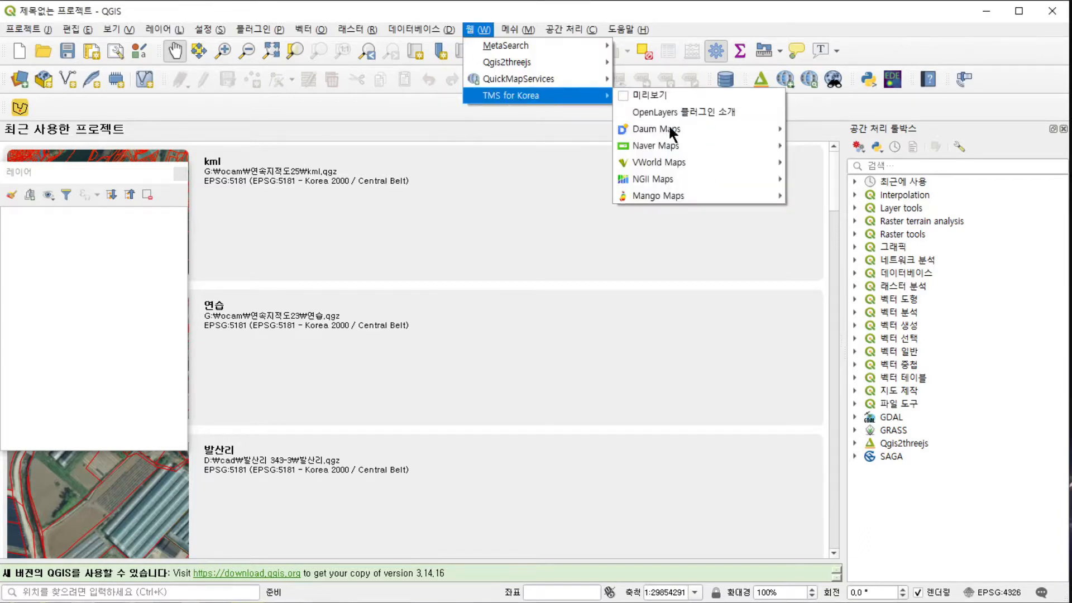
{"action": "mouse_move", "coordinate": [669, 129]}
{"action": "left_click", "coordinate": [838, 161]}
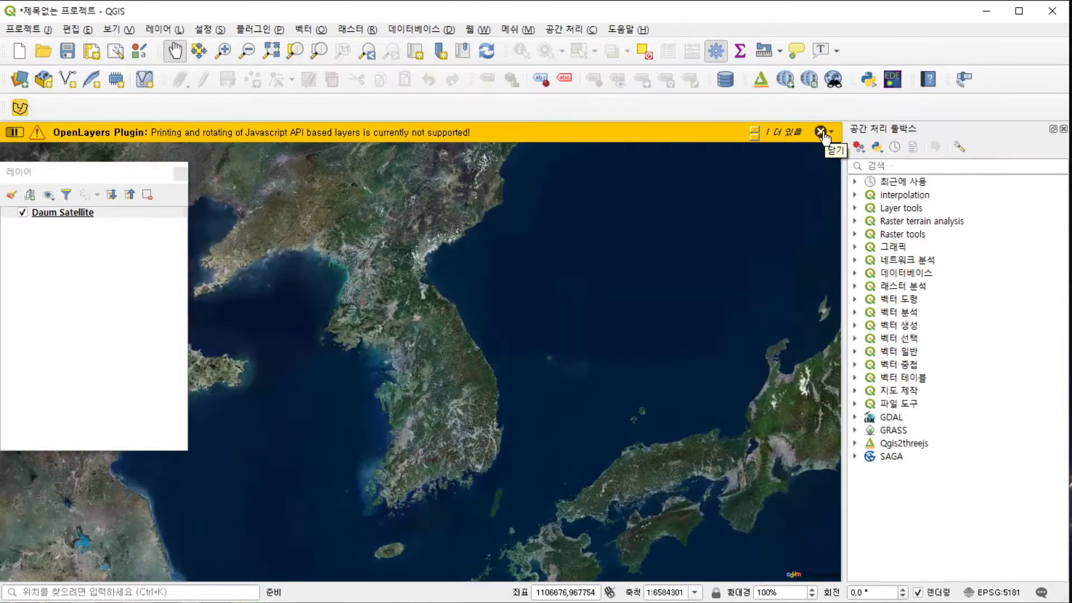
{"action": "left_click", "coordinate": [821, 132]}
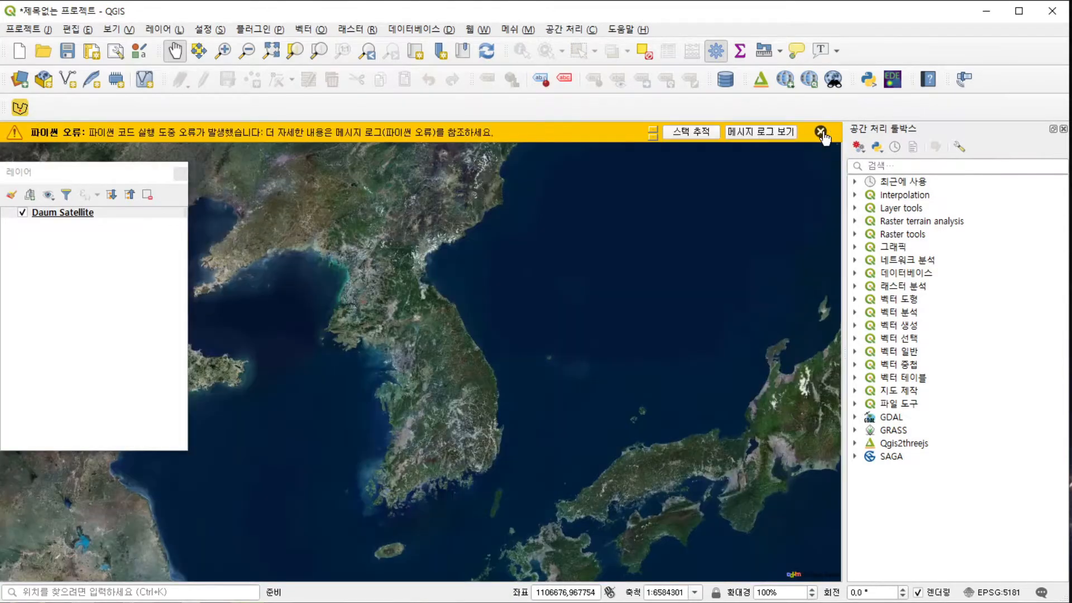
{"action": "scroll", "coordinate": [432, 336], "scroll_direction": "up", "scroll_amount": 4}
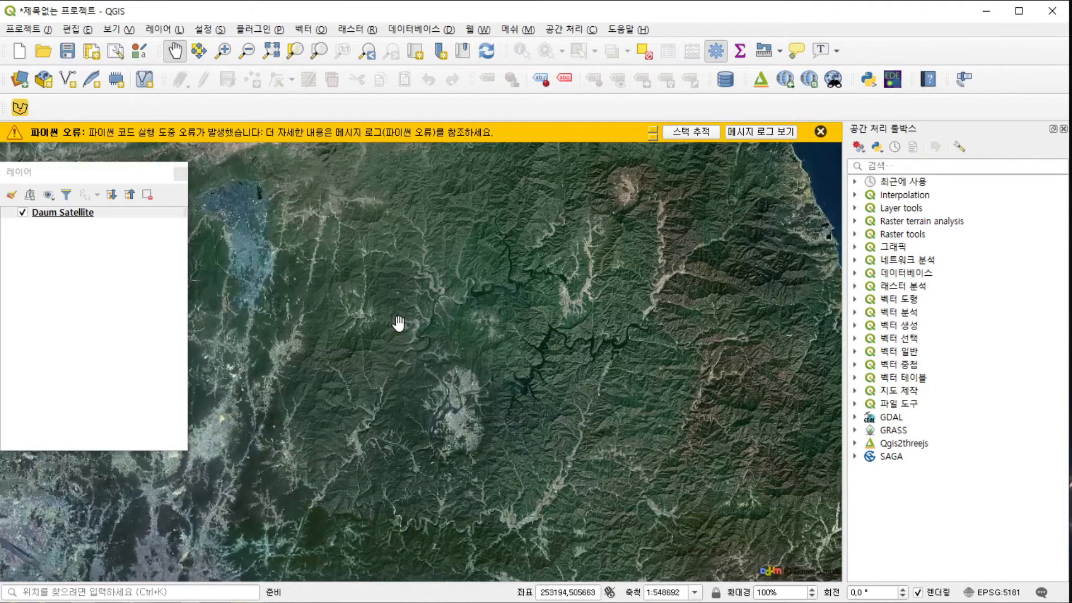
{"action": "scroll", "coordinate": [553, 453], "scroll_direction": "up", "scroll_amount": 1}
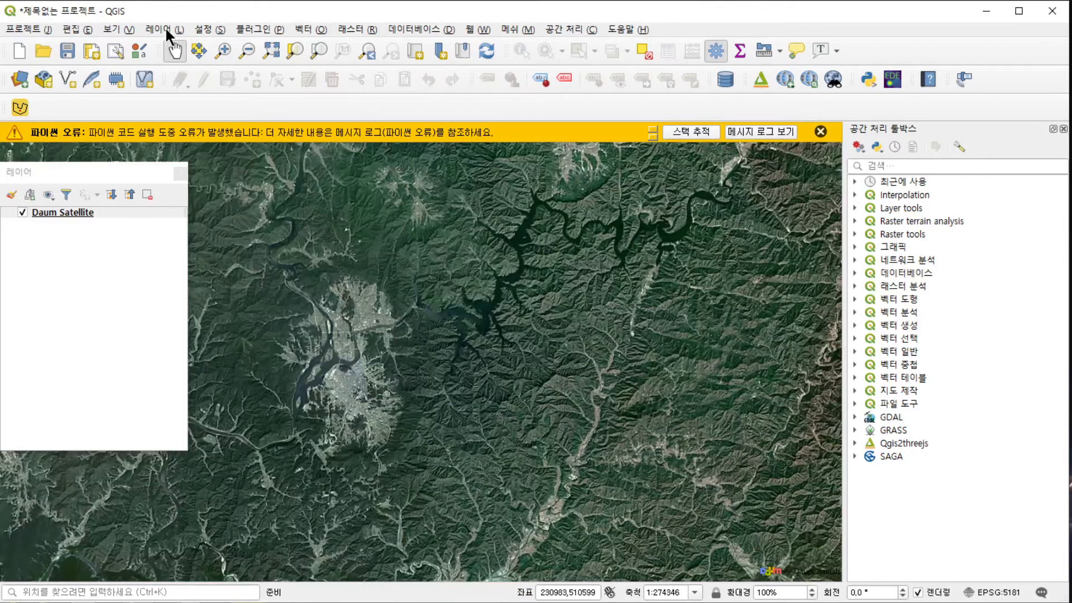
Add the Chuncheon cadastral shapefile LSMD_CONT_LDREG_42110.shp from the LSMD_CONT_LDREG_강원_춘천시 folder as a vector layer.
{"action": "left_click", "coordinate": [165, 29]}
{"action": "mouse_move", "coordinate": [198, 77]}
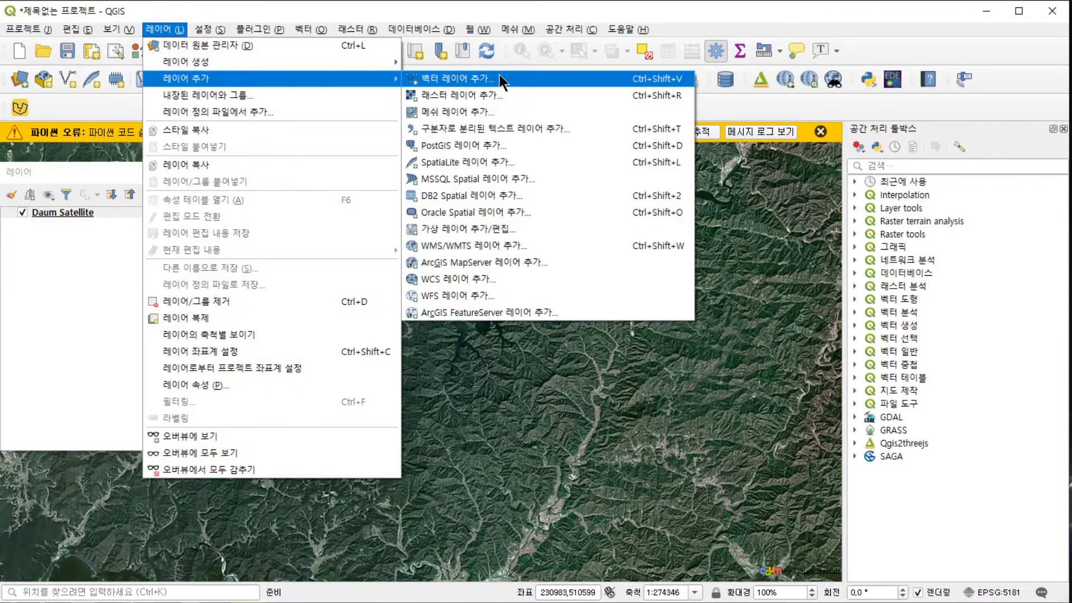
{"action": "left_click", "coordinate": [500, 78]}
{"action": "left_click_drag", "start_coordinate": [821, 137], "coordinate": [804, 108]}
{"action": "left_click", "coordinate": [1016, 242]}
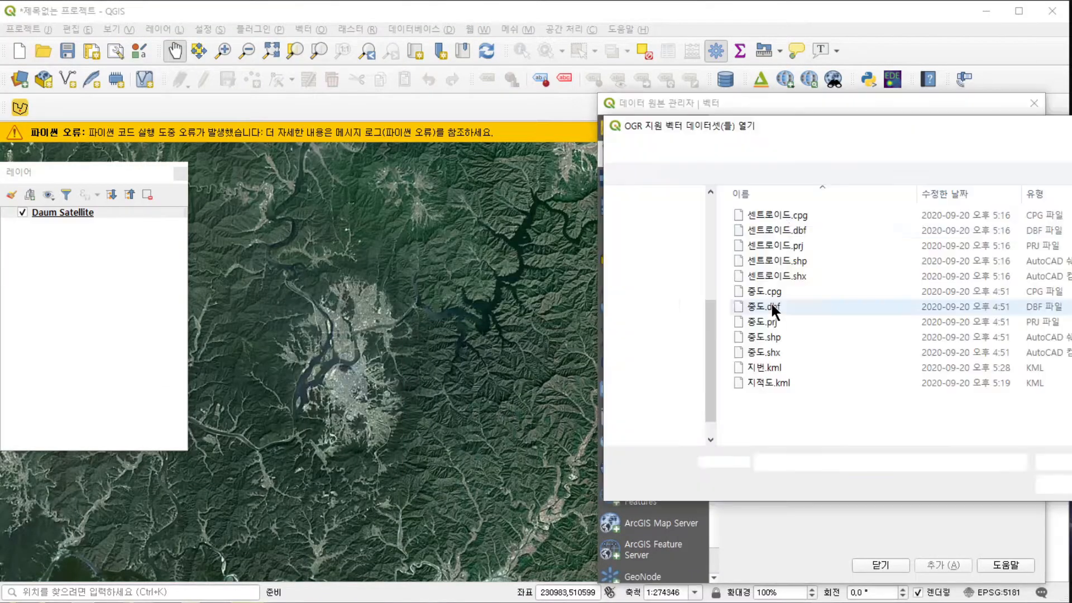
{"action": "scroll", "coordinate": [840, 270], "scroll_direction": "up", "scroll_amount": 5}
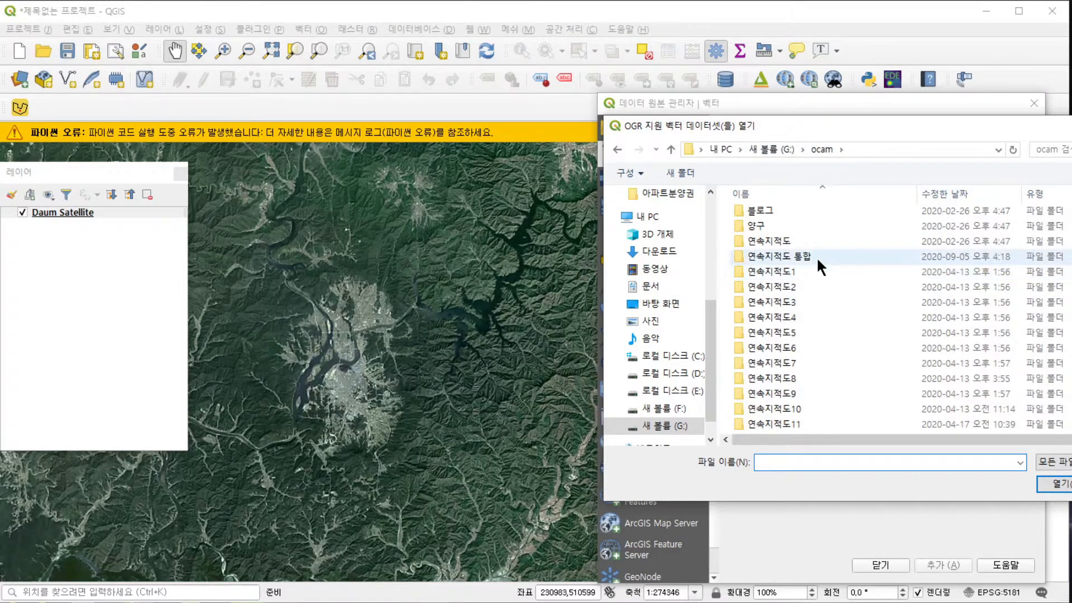
{"action": "double_click", "coordinate": [816, 256]}
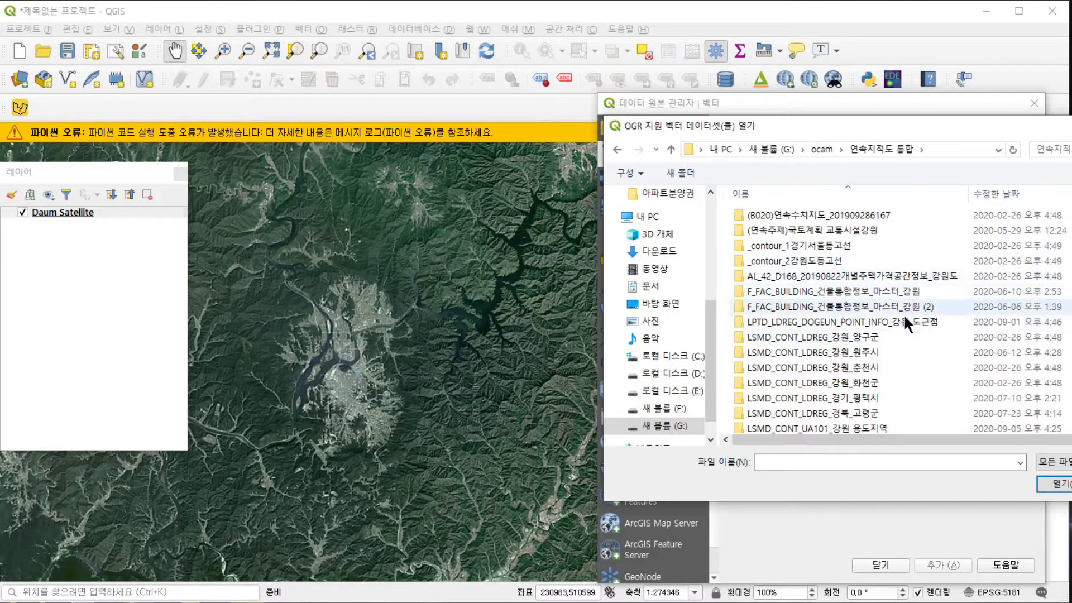
{"action": "double_click", "coordinate": [869, 368]}
{"action": "left_click", "coordinate": [860, 230]}
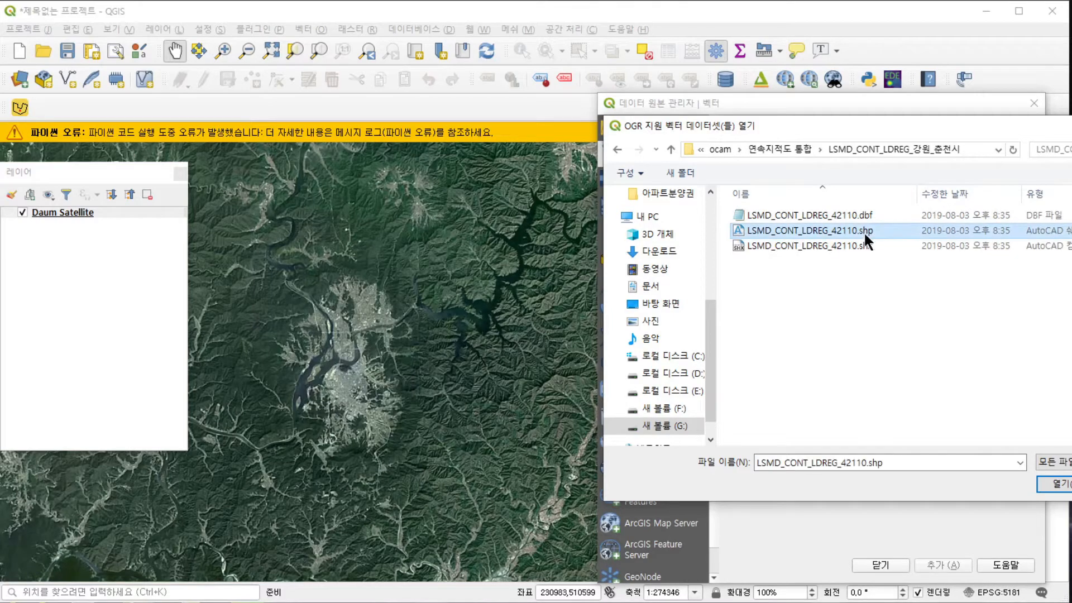
{"action": "left_click_drag", "start_coordinate": [914, 126], "coordinate": [699, 125]}
{"action": "key", "text": "Return"}
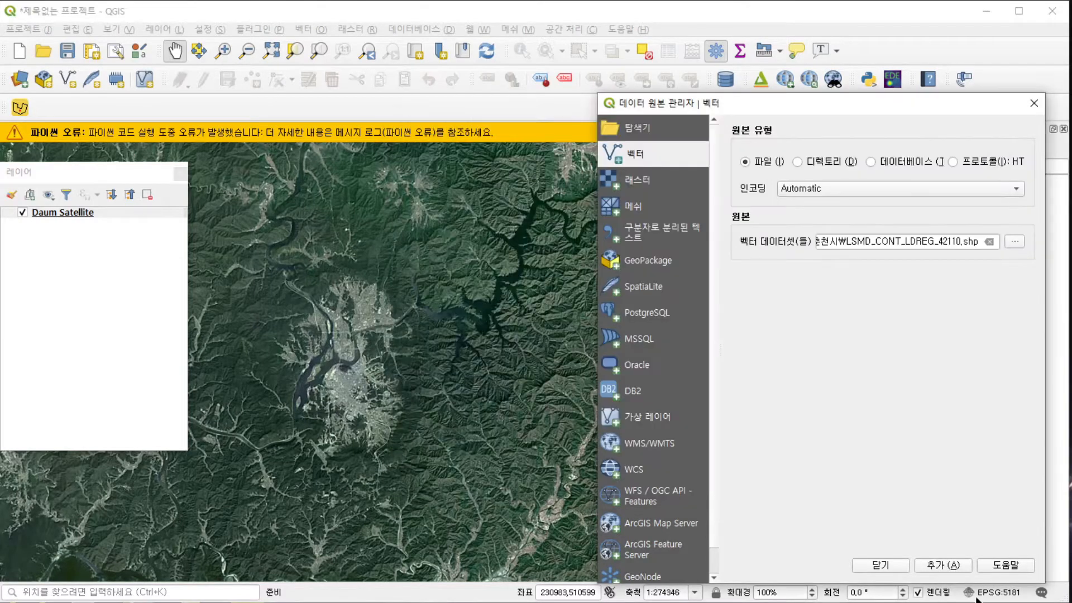
{"action": "left_click", "coordinate": [947, 564]}
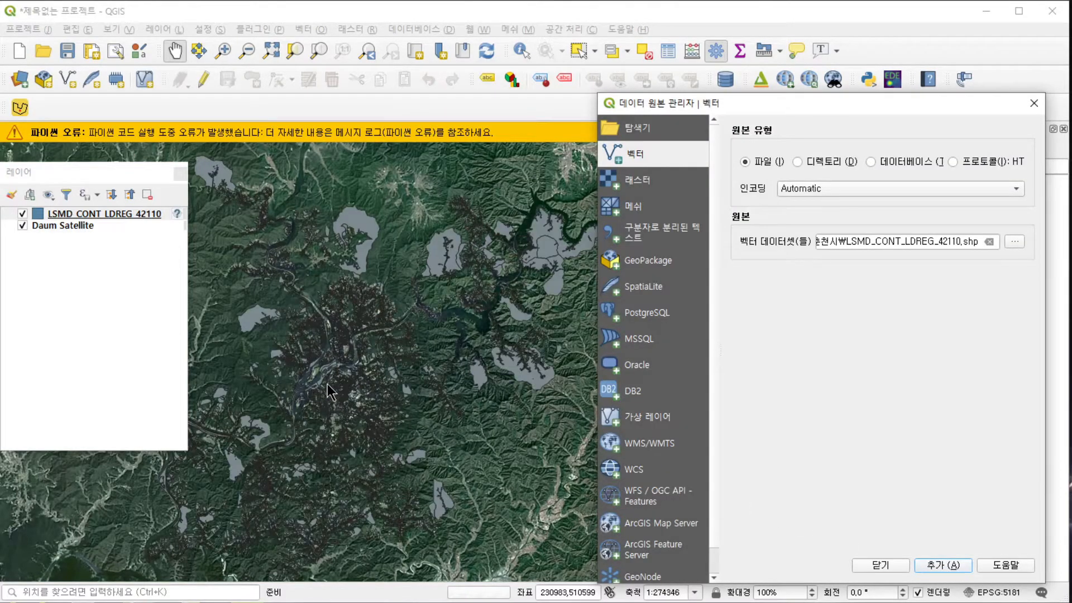
{"action": "left_click", "coordinate": [1034, 104]}
Change the LSMD_CONT_LDREG_42110 symbol from simple fill to a simple-line outline (외곽선: 단순 라인) coloured red #ed0404.
{"action": "scroll", "coordinate": [643, 429], "scroll_direction": "up", "scroll_amount": 1}
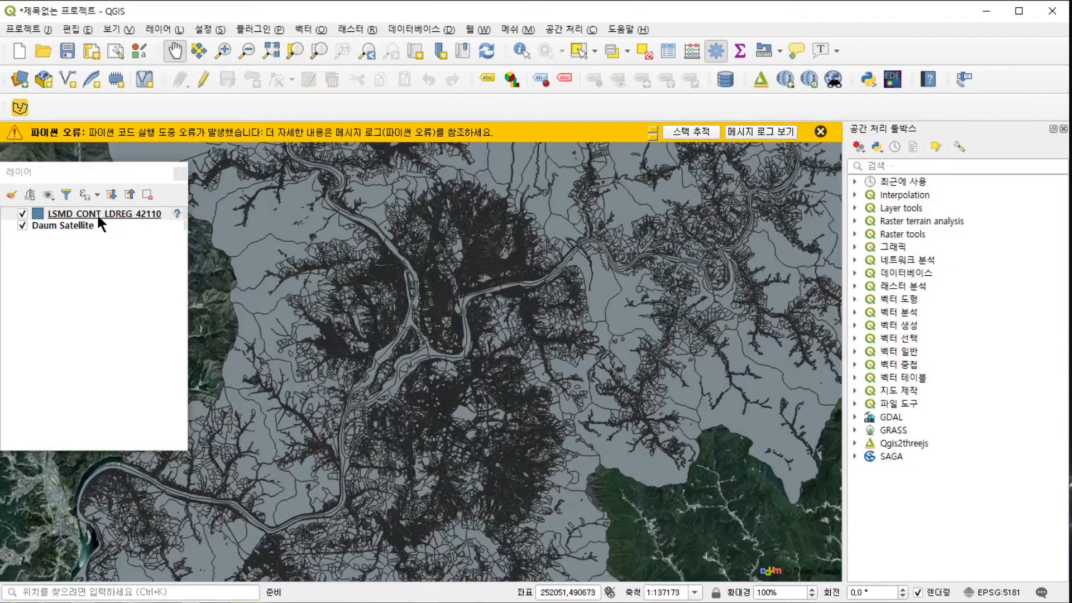
{"action": "right_click", "coordinate": [100, 213]}
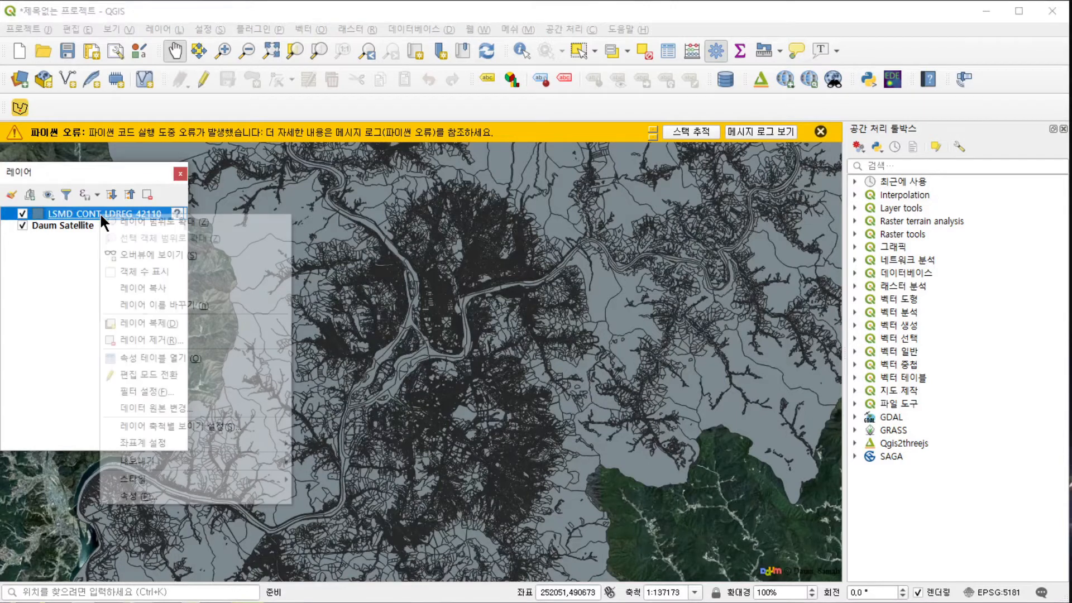
{"action": "left_click", "coordinate": [146, 497]}
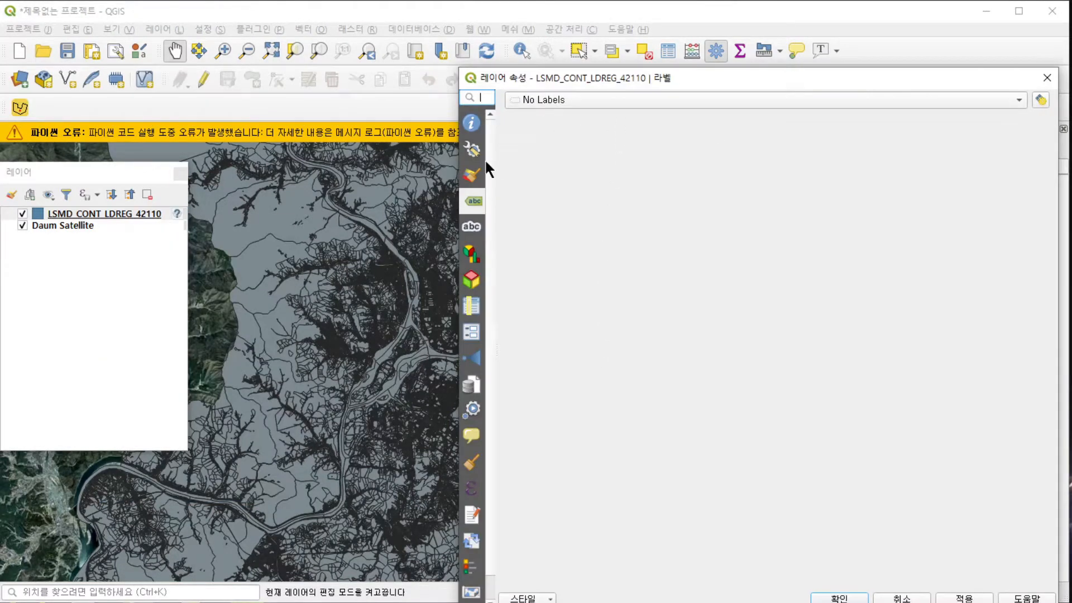
{"action": "left_click", "coordinate": [469, 177]}
{"action": "left_click", "coordinate": [665, 136]}
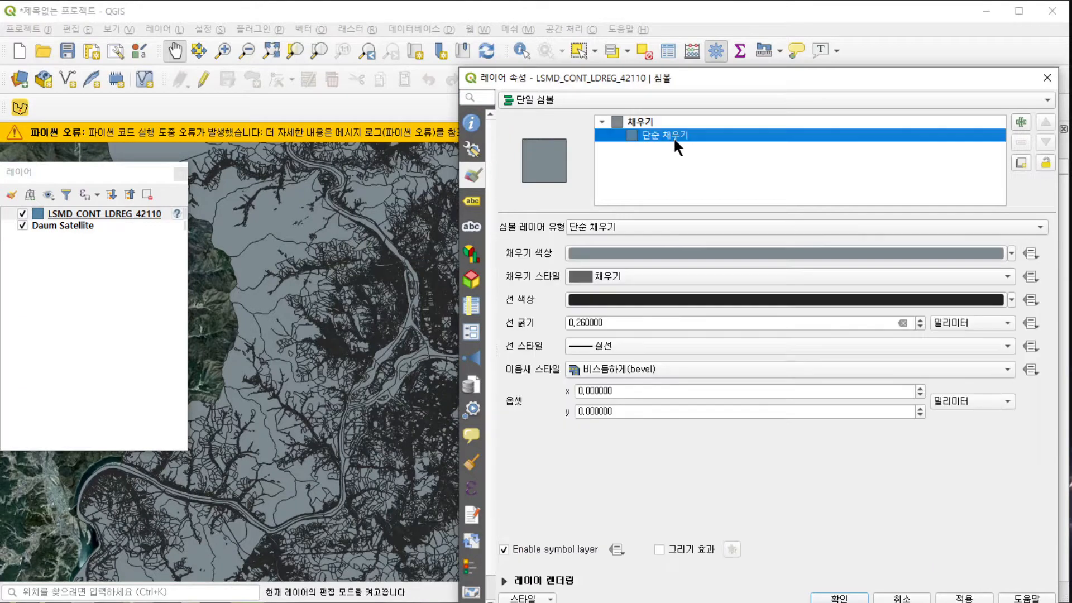
{"action": "left_click", "coordinate": [666, 226]}
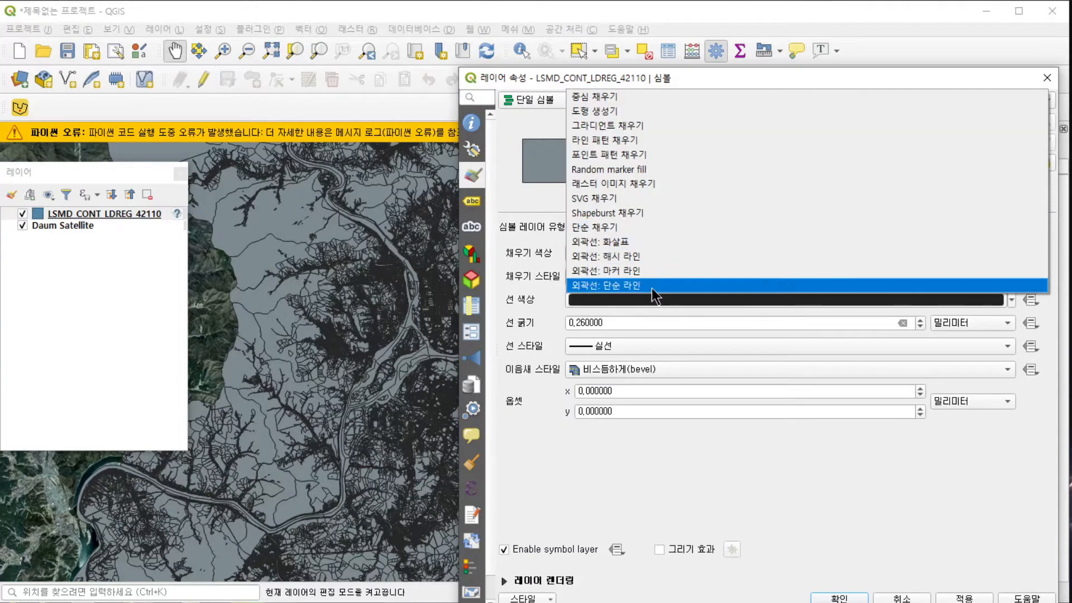
{"action": "left_click", "coordinate": [652, 285]}
{"action": "left_click", "coordinate": [652, 255]}
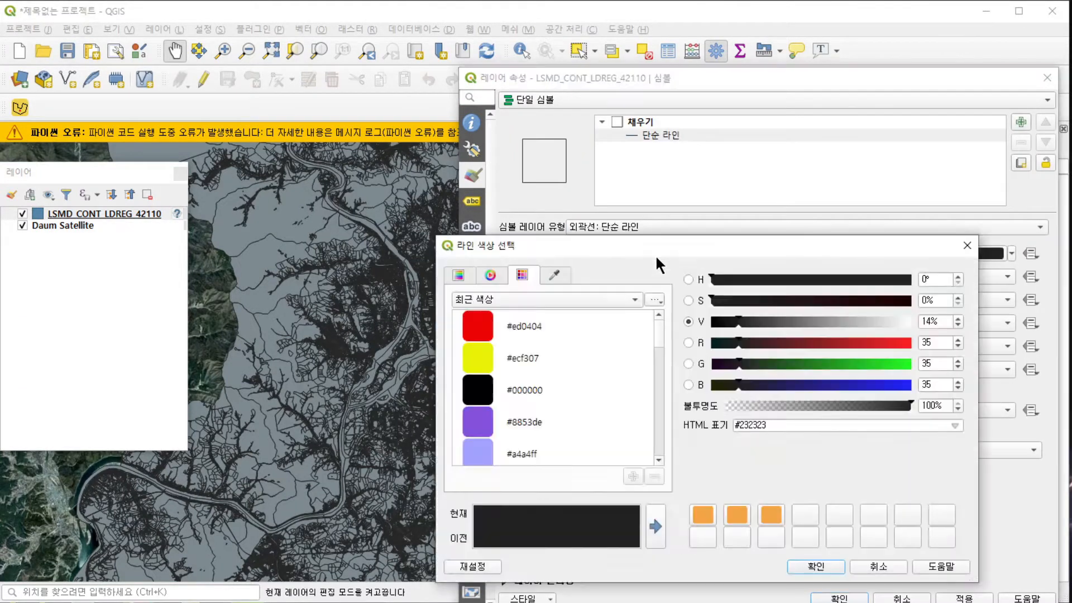
{"action": "left_click", "coordinate": [489, 324]}
{"action": "left_click", "coordinate": [810, 567]}
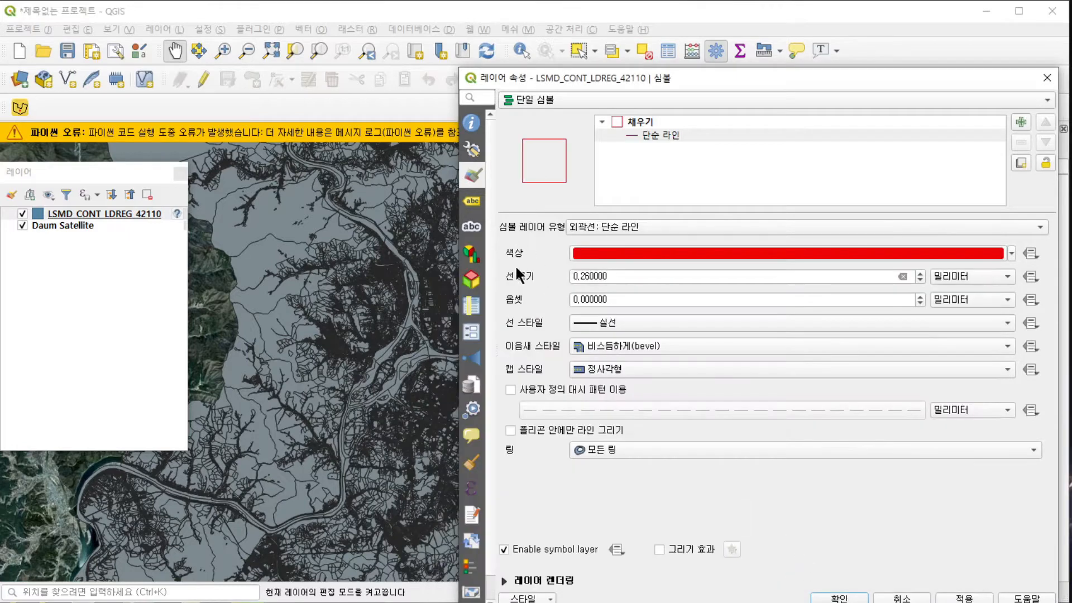
Turn on Single Labels for LSMD_CONT_LDREG_42110 using the jibun field as the label value.
{"action": "left_click", "coordinate": [472, 205]}
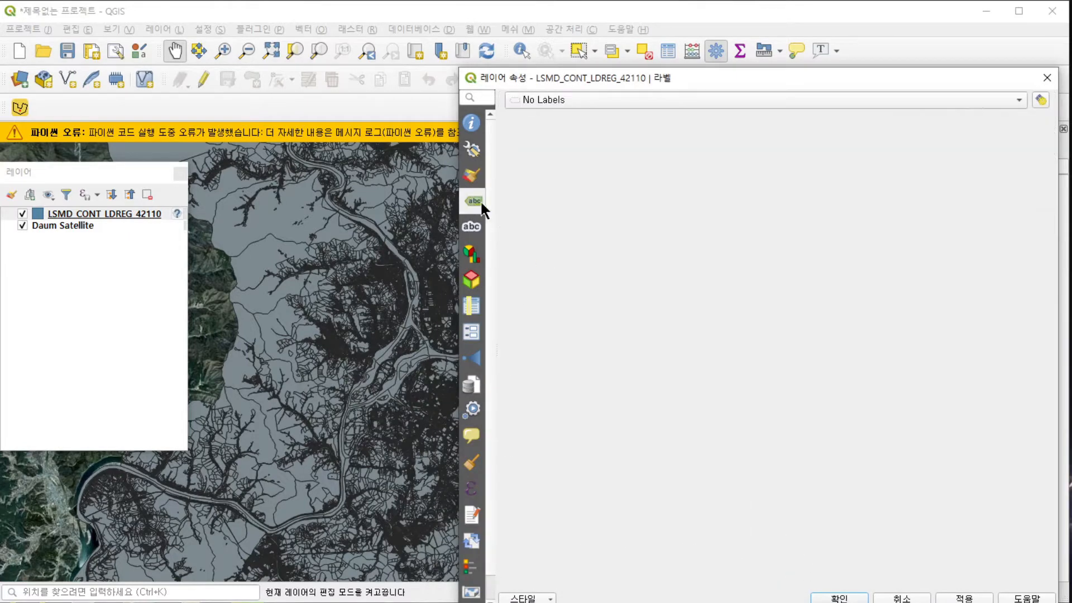
{"action": "left_click", "coordinate": [631, 102]}
{"action": "left_click", "coordinate": [608, 116]}
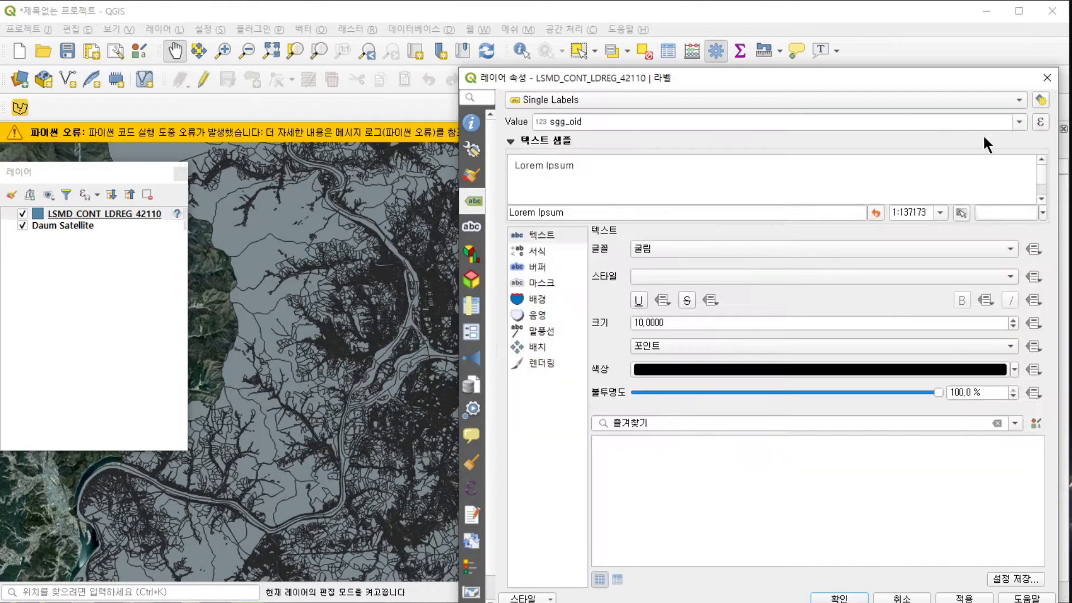
{"action": "left_click", "coordinate": [1017, 121]}
{"action": "left_click", "coordinate": [742, 154]}
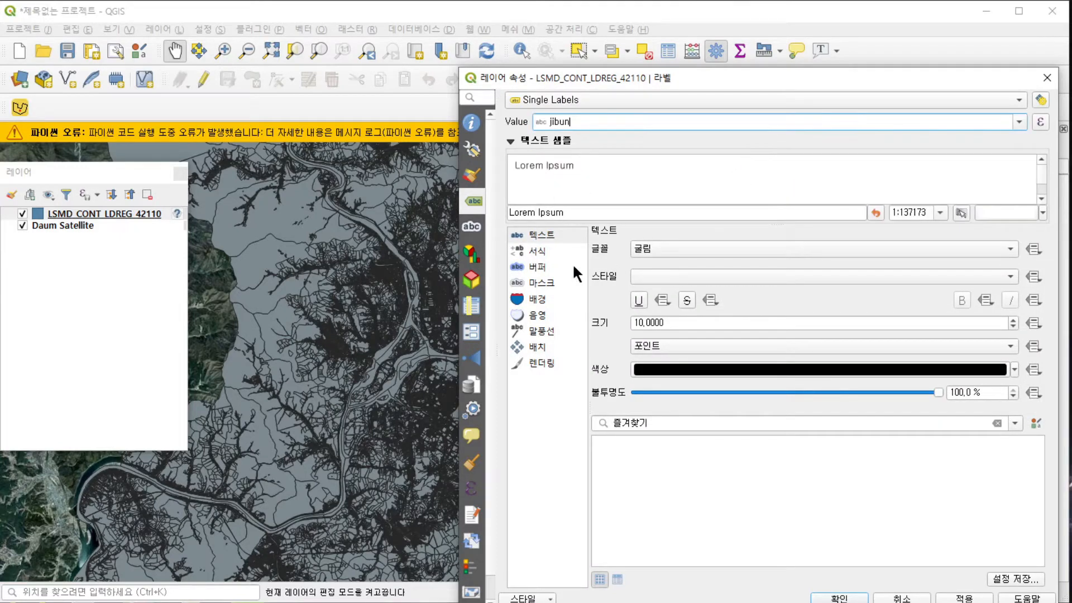
Set the label text colour to red #ed0404 and apply the layer's style and label settings.
{"action": "left_click", "coordinate": [749, 369]}
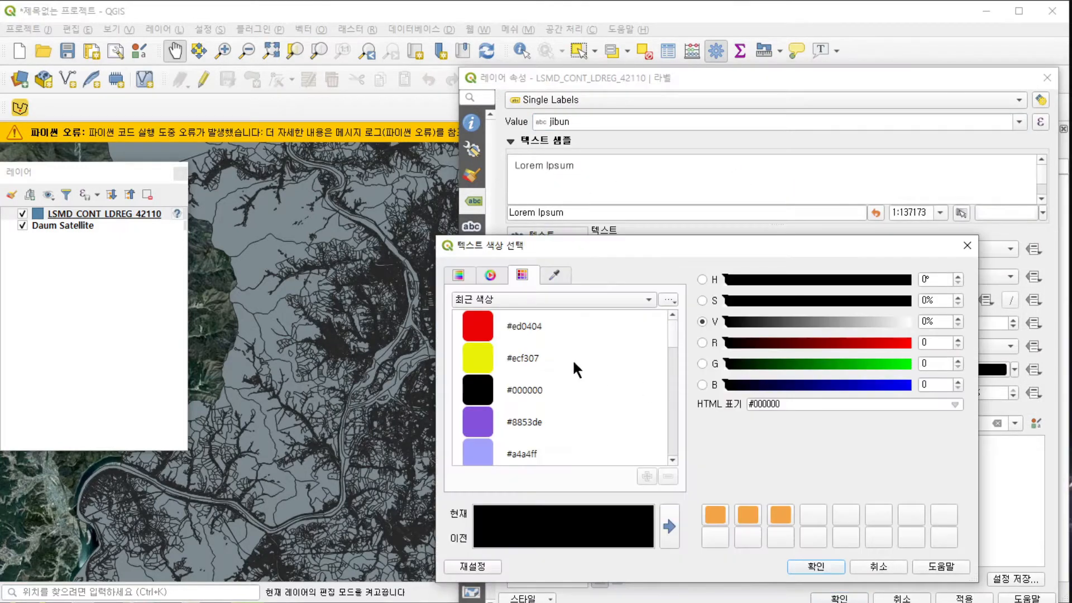
{"action": "left_click", "coordinate": [470, 328]}
{"action": "left_click", "coordinate": [812, 566]}
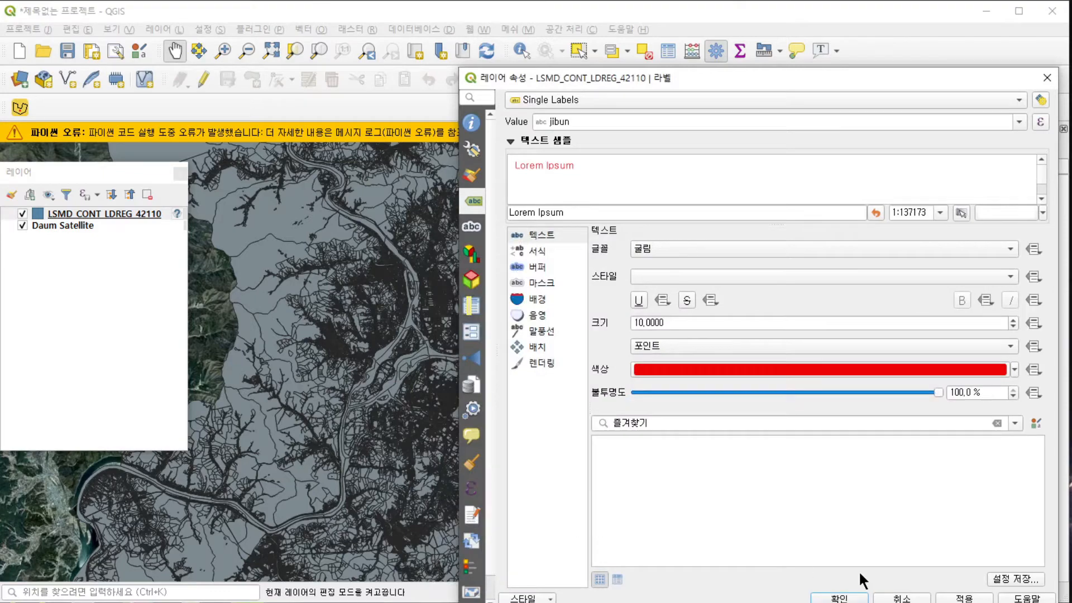
{"action": "left_click", "coordinate": [964, 598]}
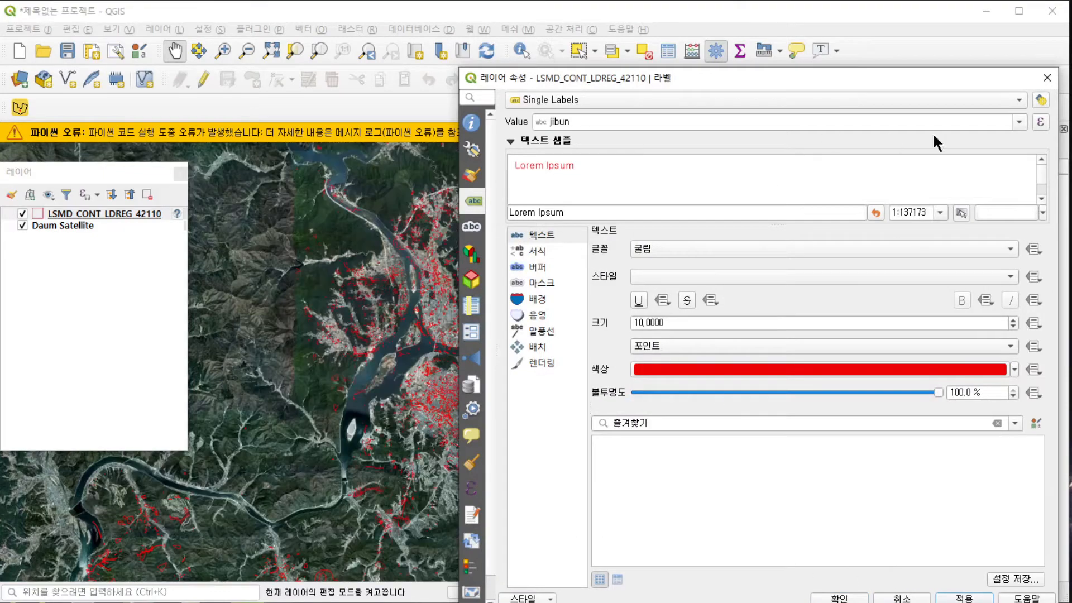
{"action": "left_click", "coordinate": [1047, 78]}
Dismiss the Python error message and assign LSMD_CONT_LDREG_42110 a coordinate reference system that aligns its parcels with the satellite imagery.
{"action": "scroll", "coordinate": [447, 323], "scroll_direction": "up", "scroll_amount": 3}
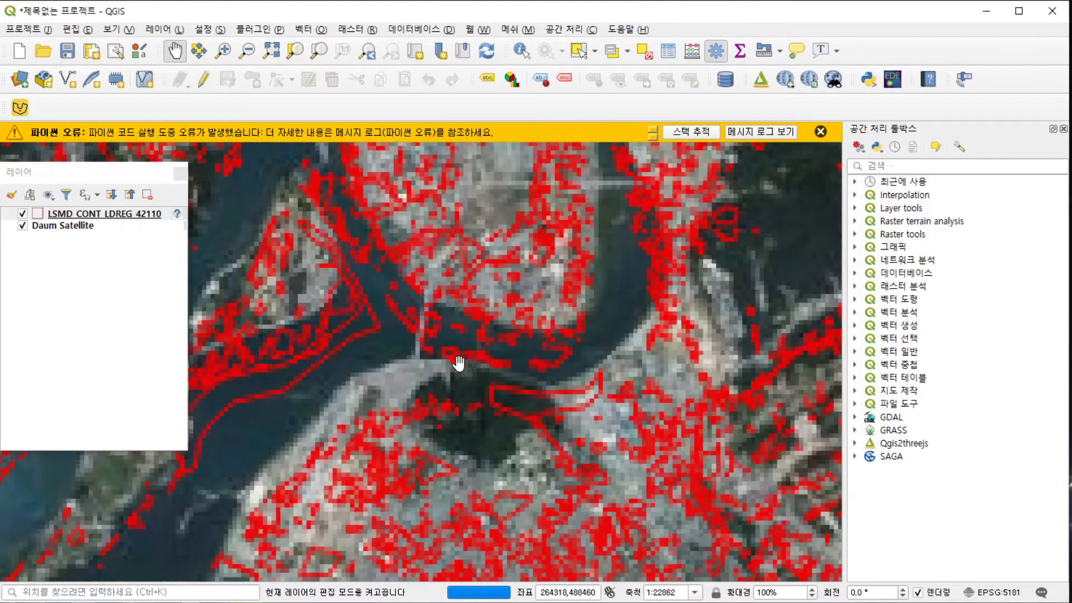
{"action": "left_click_drag", "start_coordinate": [487, 338], "coordinate": [588, 484]}
{"action": "scroll", "coordinate": [615, 425], "scroll_direction": "up", "scroll_amount": 2}
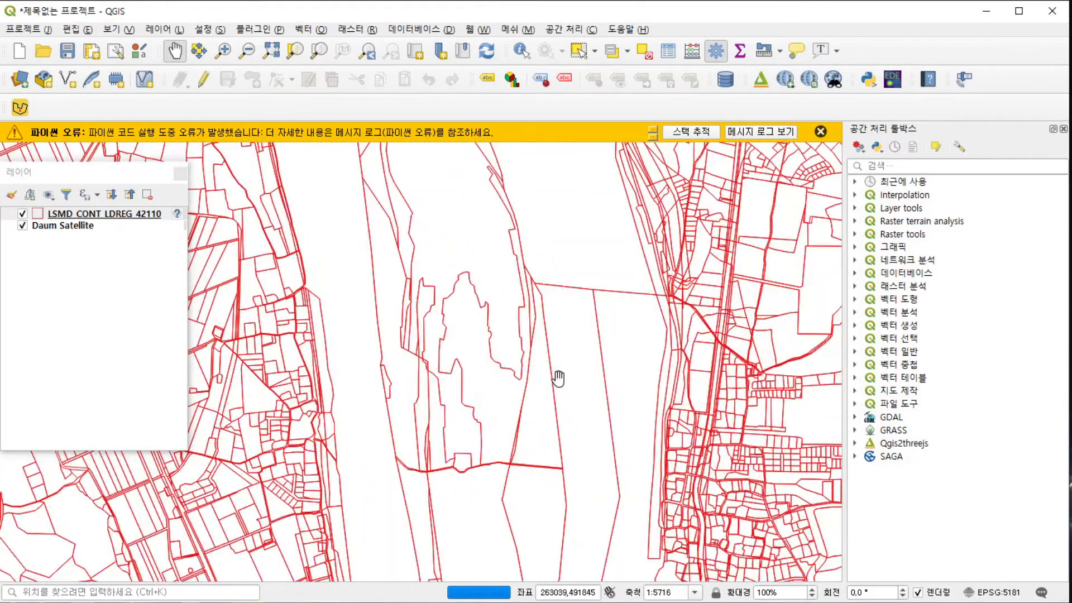
{"action": "scroll", "coordinate": [651, 371], "scroll_direction": "down", "scroll_amount": 1}
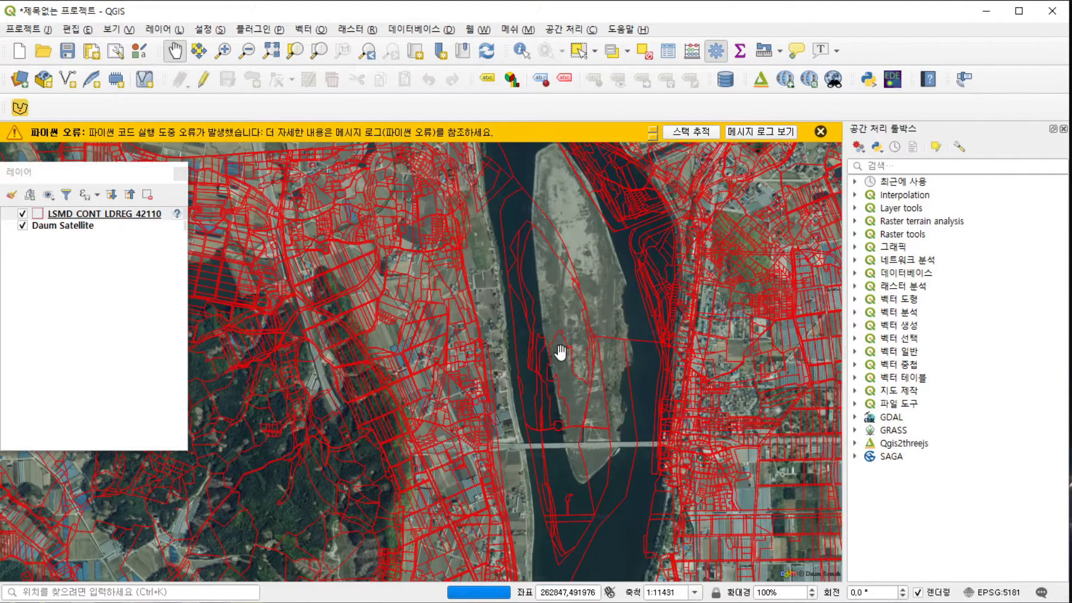
{"action": "left_click", "coordinate": [820, 132]}
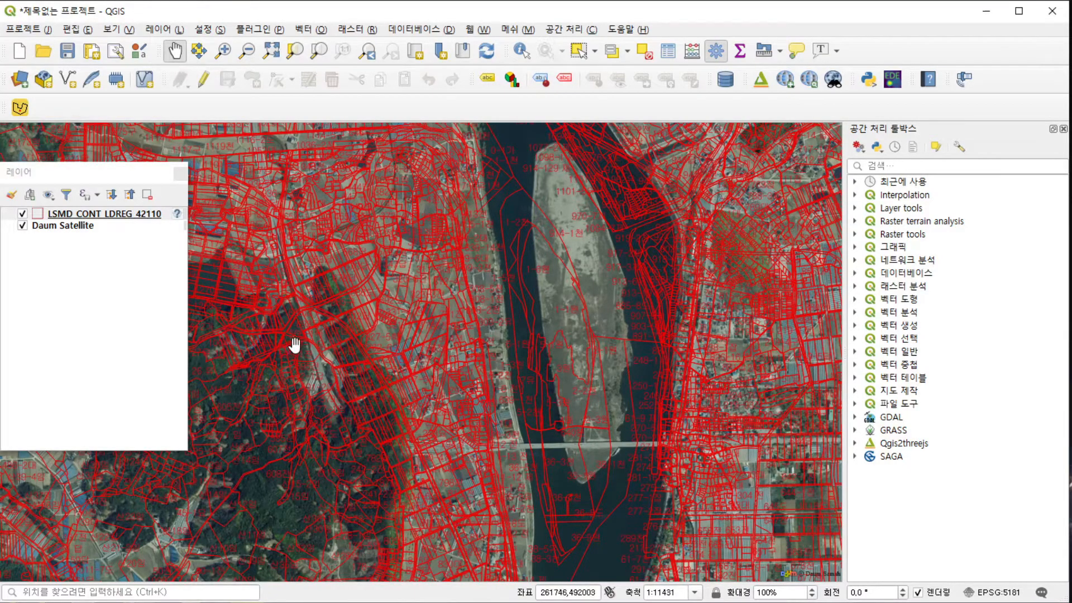
{"action": "right_click", "coordinate": [128, 218]}
{"action": "mouse_move", "coordinate": [300, 448]}
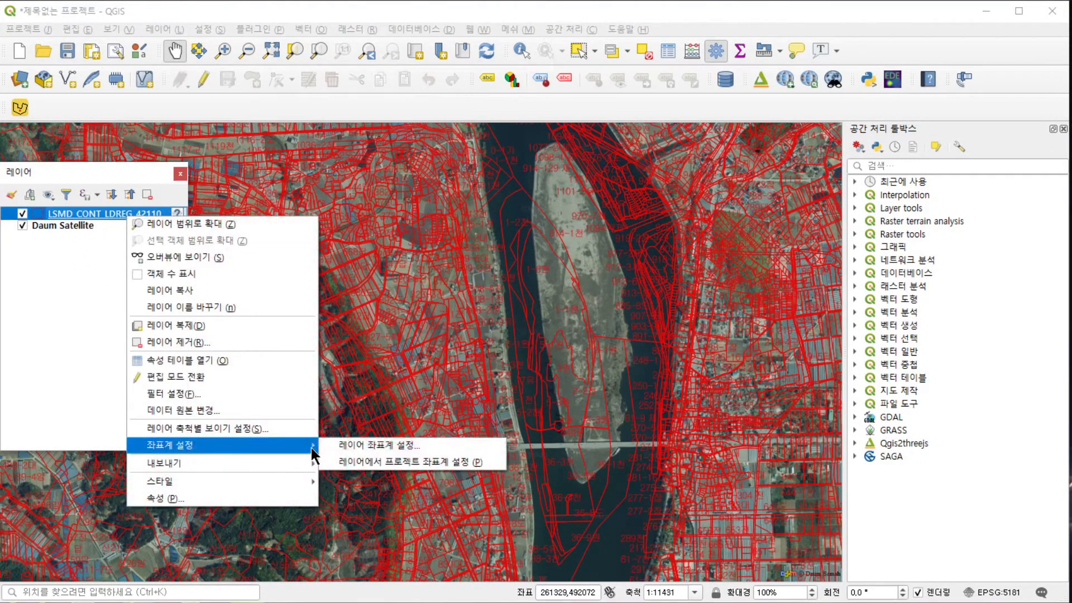
{"action": "left_click", "coordinate": [383, 448]}
{"action": "left_click", "coordinate": [717, 190]}
{"action": "left_click", "coordinate": [860, 581]}
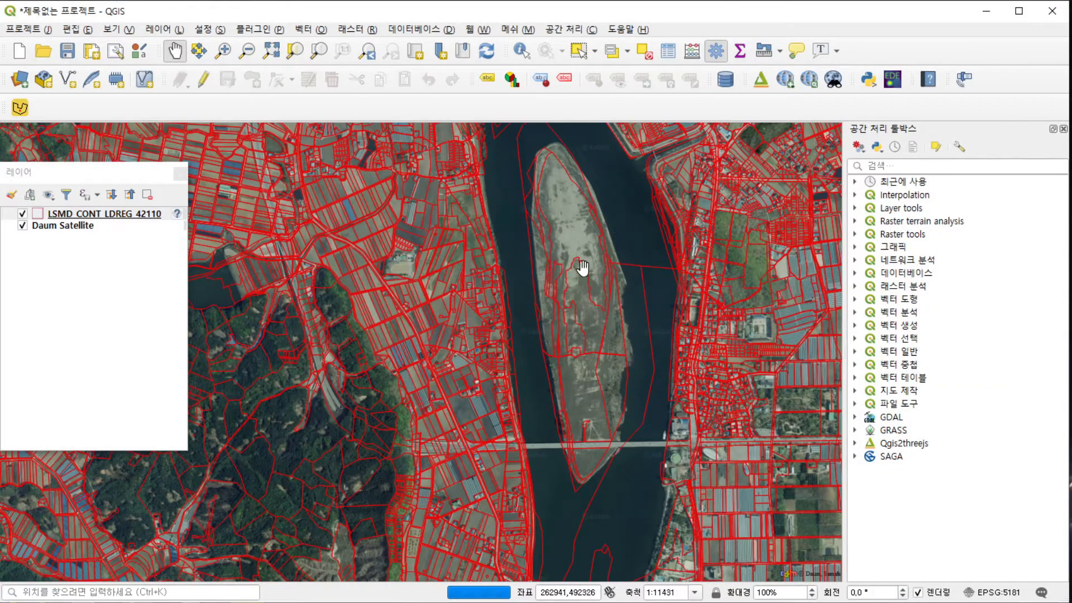
Examine the parcel boundaries and lot-number labels over the farmland, along the river and around the lakeside village near the dam.
{"action": "scroll", "coordinate": [516, 360], "scroll_direction": "up", "scroll_amount": 2}
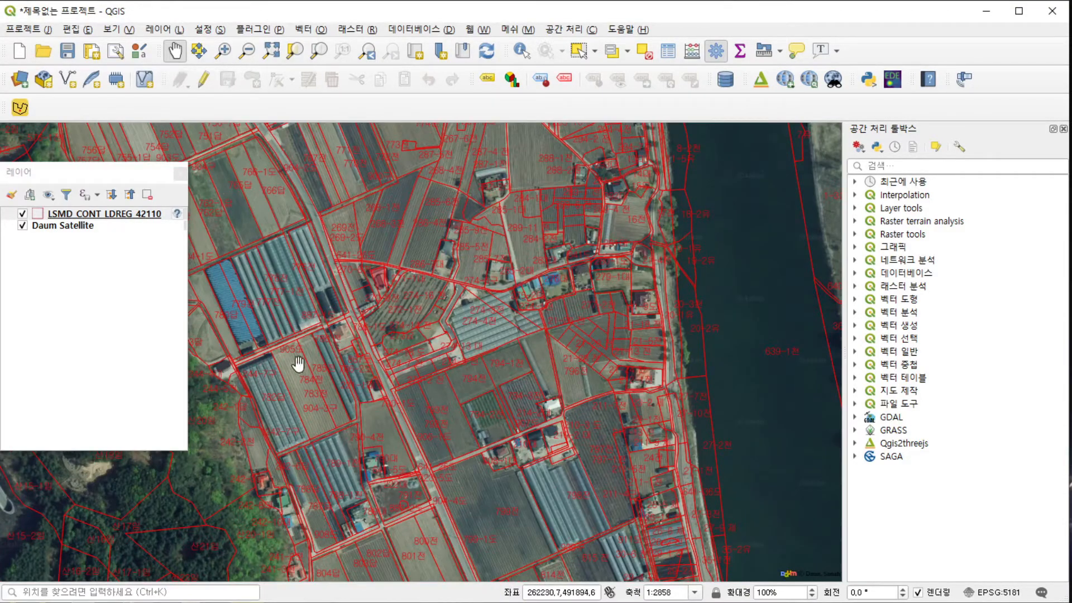
{"action": "scroll", "coordinate": [413, 427], "scroll_direction": "up", "scroll_amount": 1}
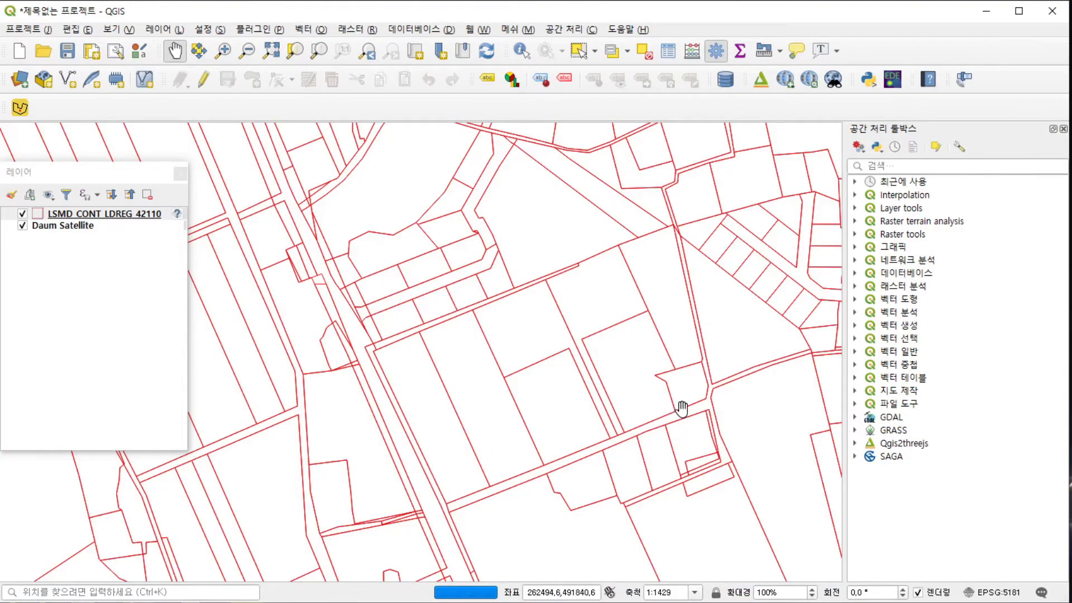
{"action": "scroll", "coordinate": [681, 383], "scroll_direction": "down", "scroll_amount": 6}
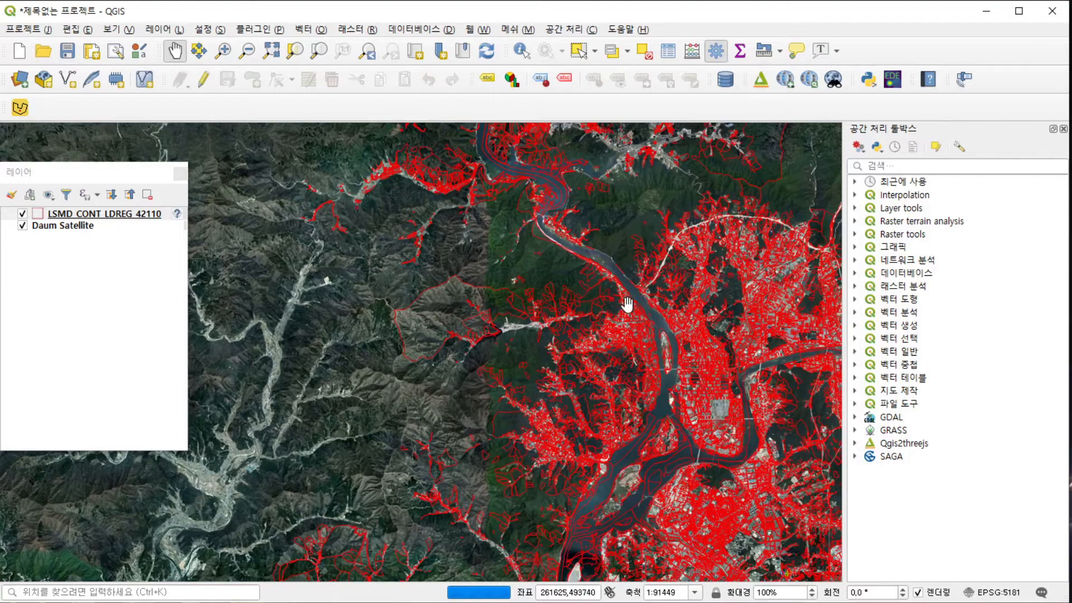
{"action": "left_click_drag", "start_coordinate": [617, 240], "coordinate": [622, 383]}
{"action": "scroll", "coordinate": [602, 370], "scroll_direction": "up", "scroll_amount": 1}
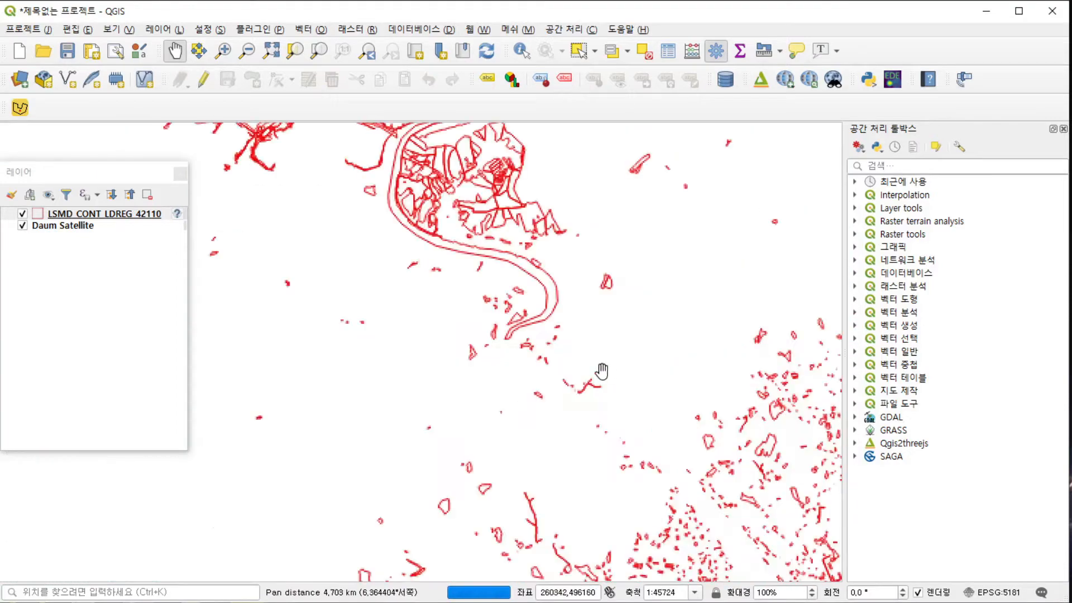
{"action": "left_click_drag", "start_coordinate": [484, 218], "coordinate": [533, 342]}
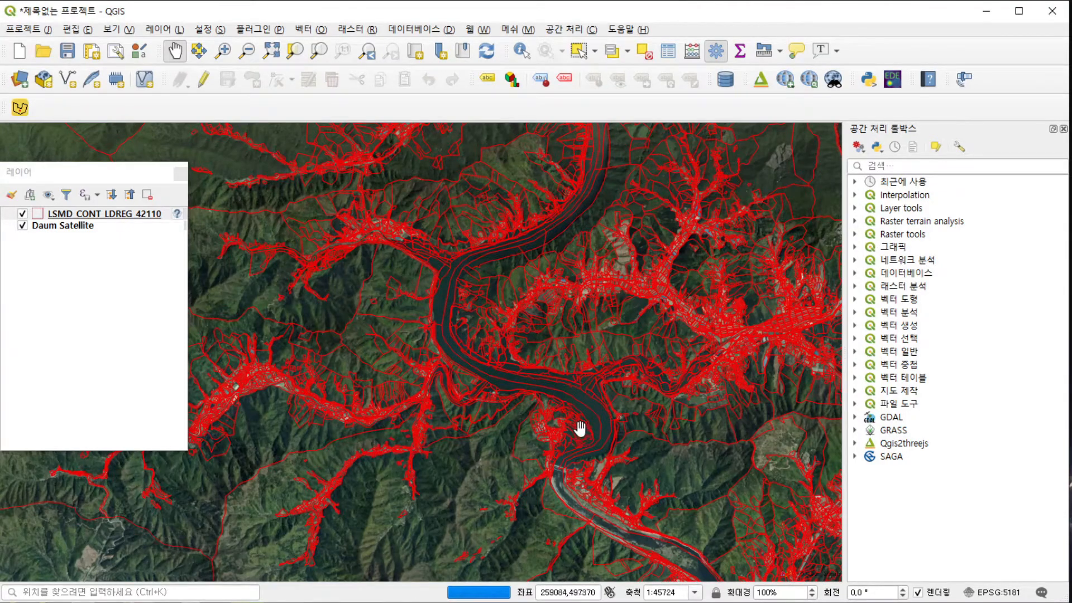
{"action": "left_click_drag", "start_coordinate": [580, 443], "coordinate": [620, 444]}
{"action": "scroll", "coordinate": [619, 444], "scroll_direction": "up", "scroll_amount": 2}
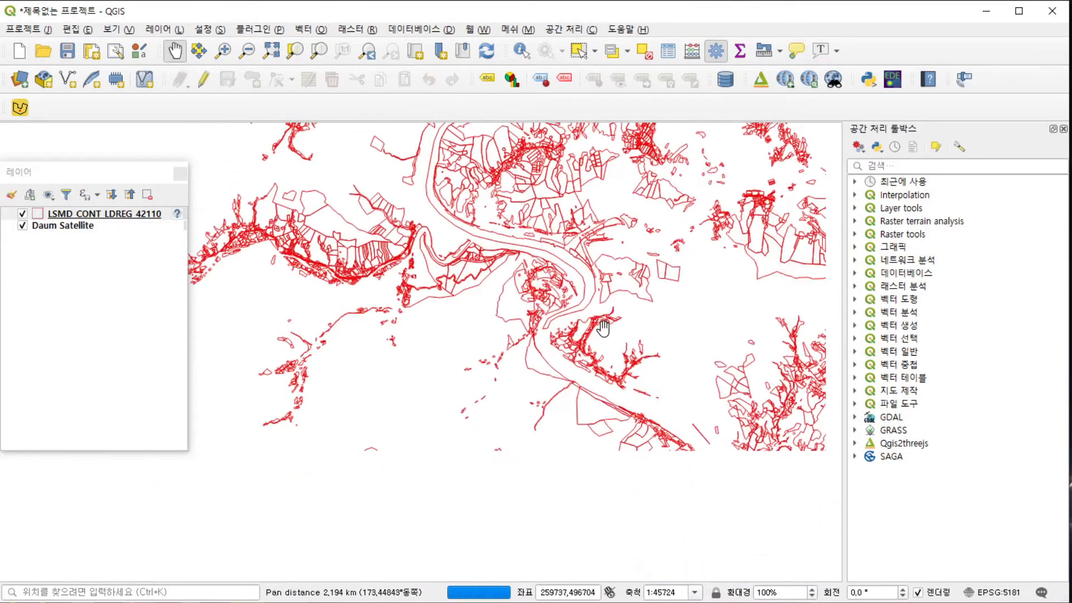
{"action": "left_click_drag", "start_coordinate": [558, 387], "coordinate": [586, 365]}
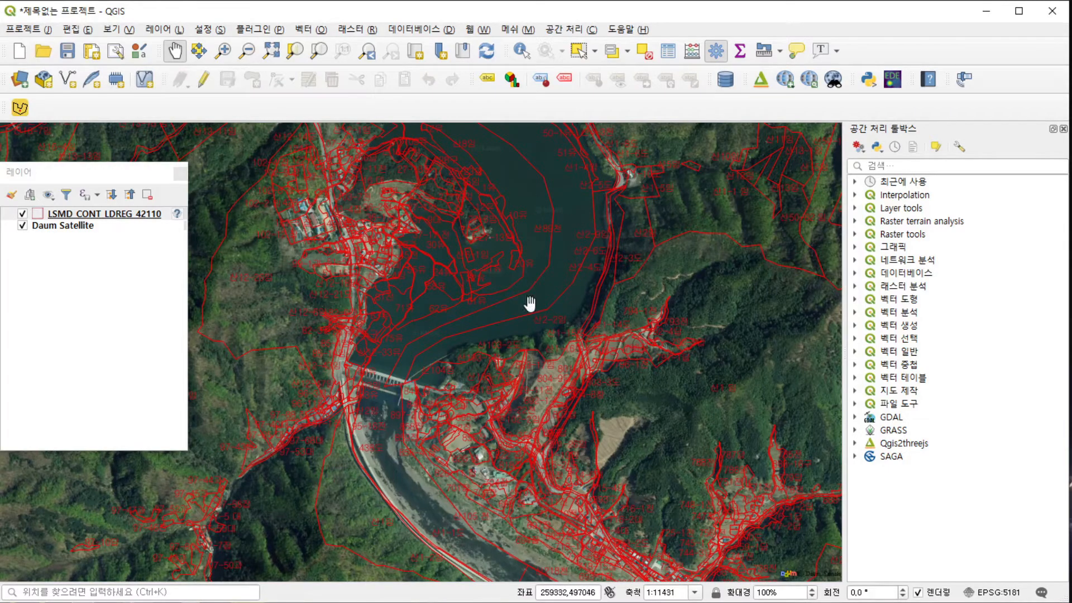
{"action": "scroll", "coordinate": [368, 259], "scroll_direction": "up", "scroll_amount": 3}
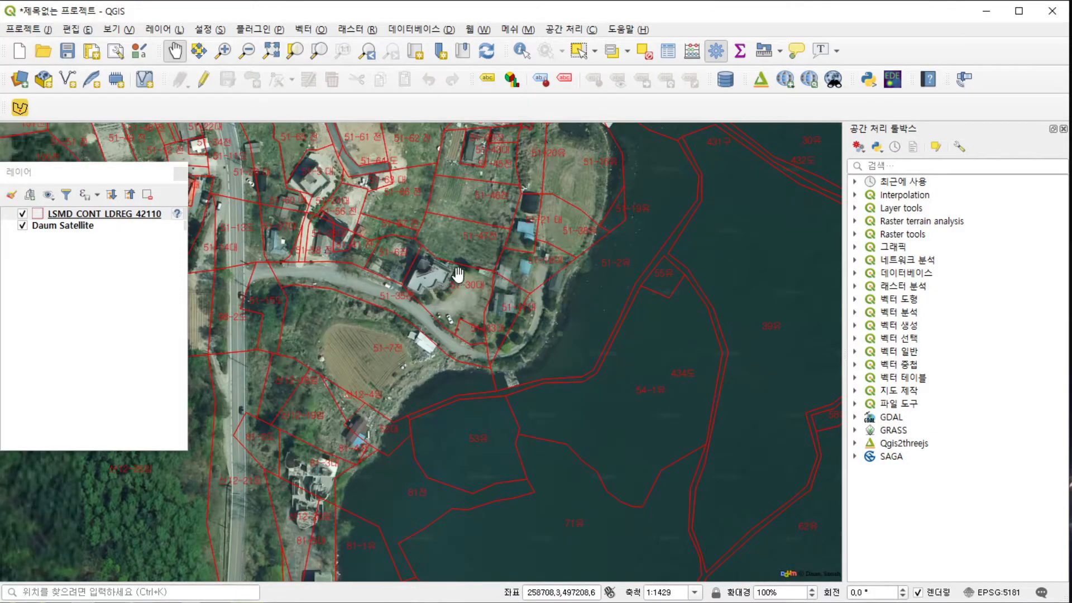
{"action": "scroll", "coordinate": [614, 308], "scroll_direction": "down", "scroll_amount": 1}
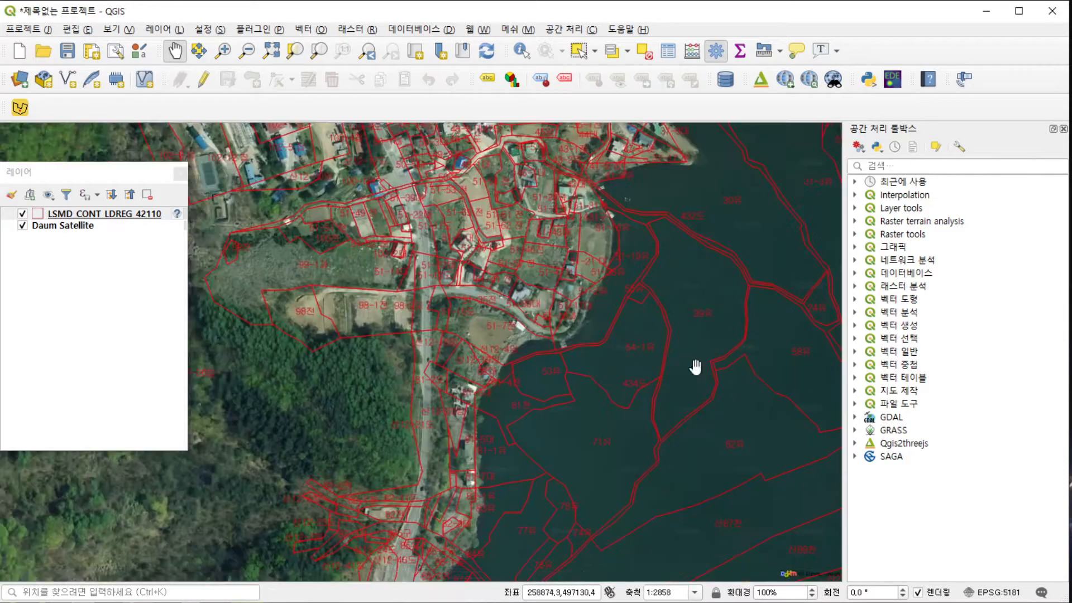
Set up an export of LSMD_CONT_LDREG_42110 around the dam as an ESRI shapefile named 춘천댐 in the 연속지적도26 folder.
{"action": "left_click_drag", "start_coordinate": [694, 366], "coordinate": [638, 229]}
{"action": "left_click_drag", "start_coordinate": [661, 399], "coordinate": [638, 299]}
{"action": "scroll", "coordinate": [637, 297], "scroll_direction": "down", "scroll_amount": 1}
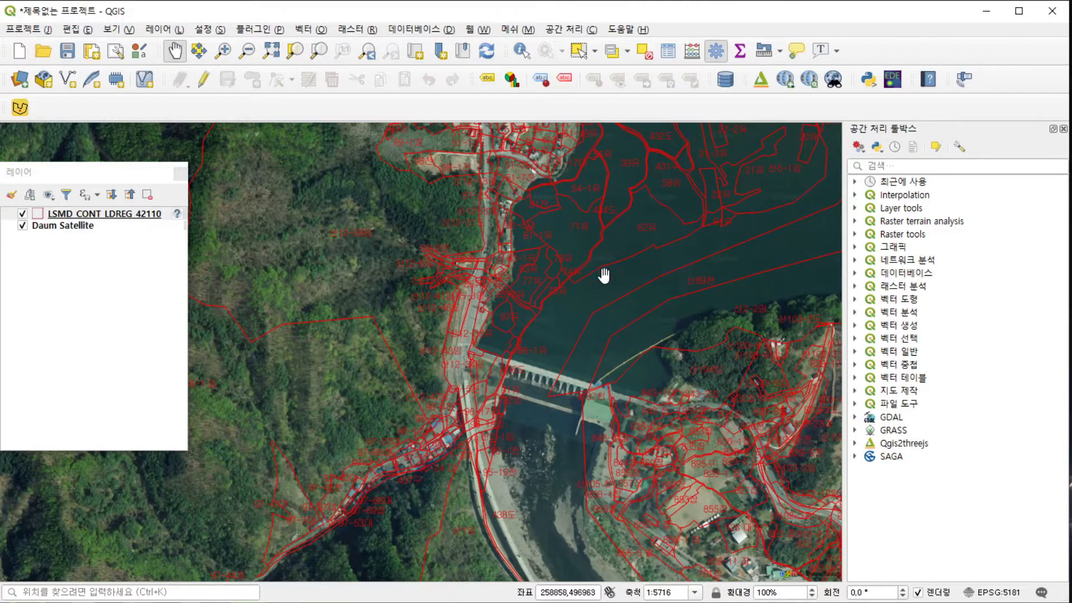
{"action": "right_click", "coordinate": [93, 213]}
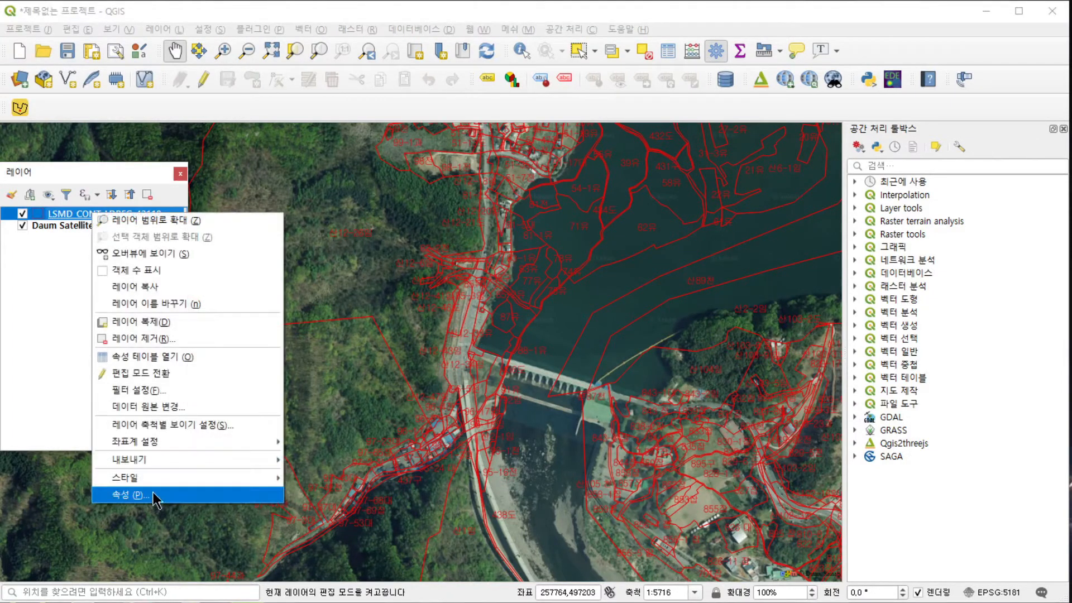
{"action": "mouse_move", "coordinate": [157, 459]}
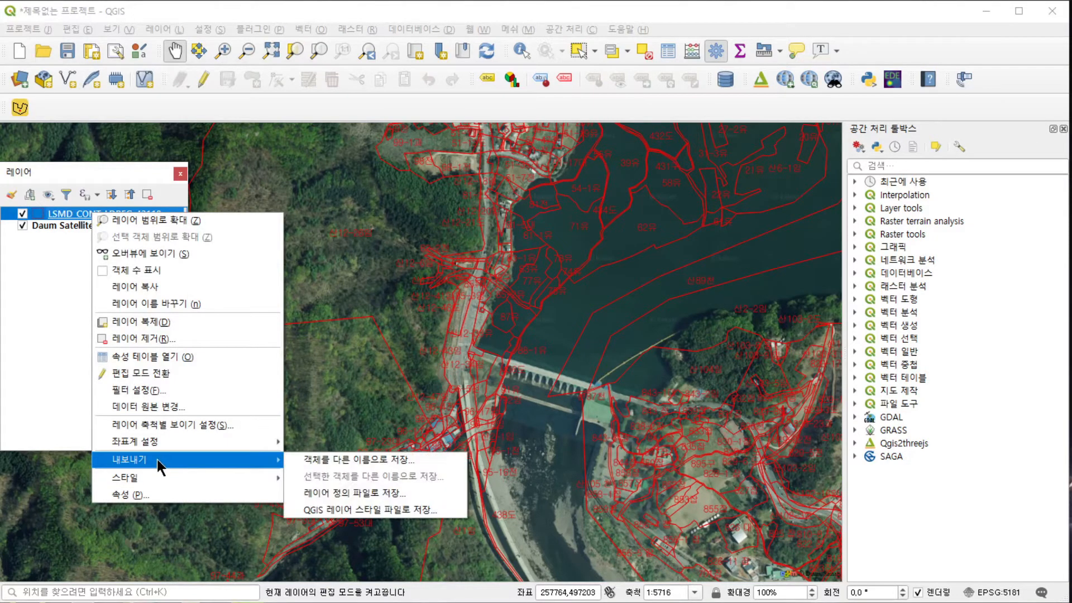
{"action": "left_click", "coordinate": [338, 458]}
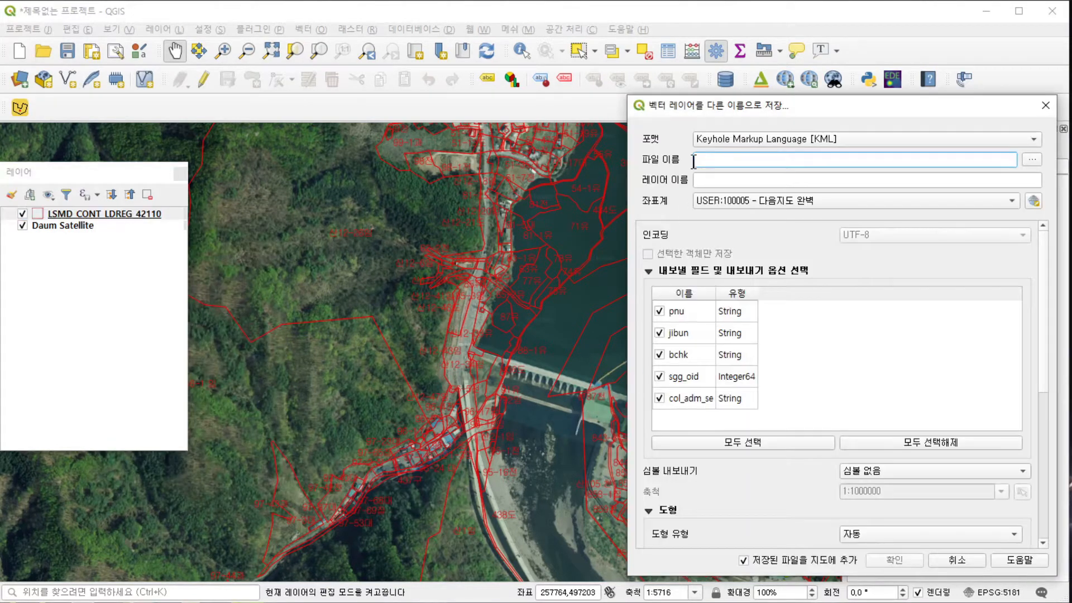
{"action": "left_click", "coordinate": [830, 139]}
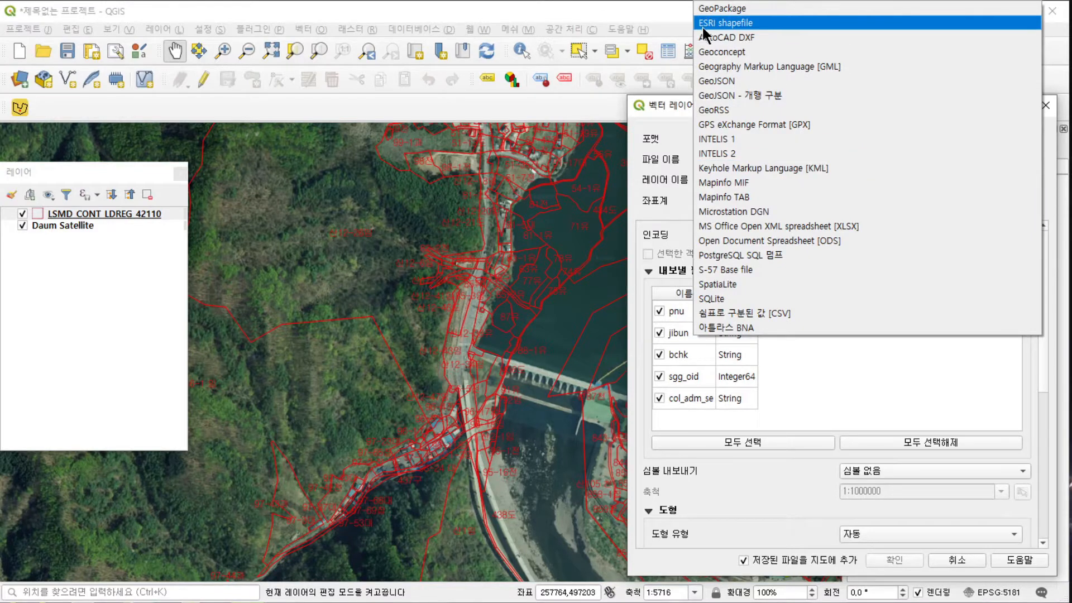
{"action": "left_click", "coordinate": [746, 22]}
{"action": "left_click", "coordinate": [1033, 158]}
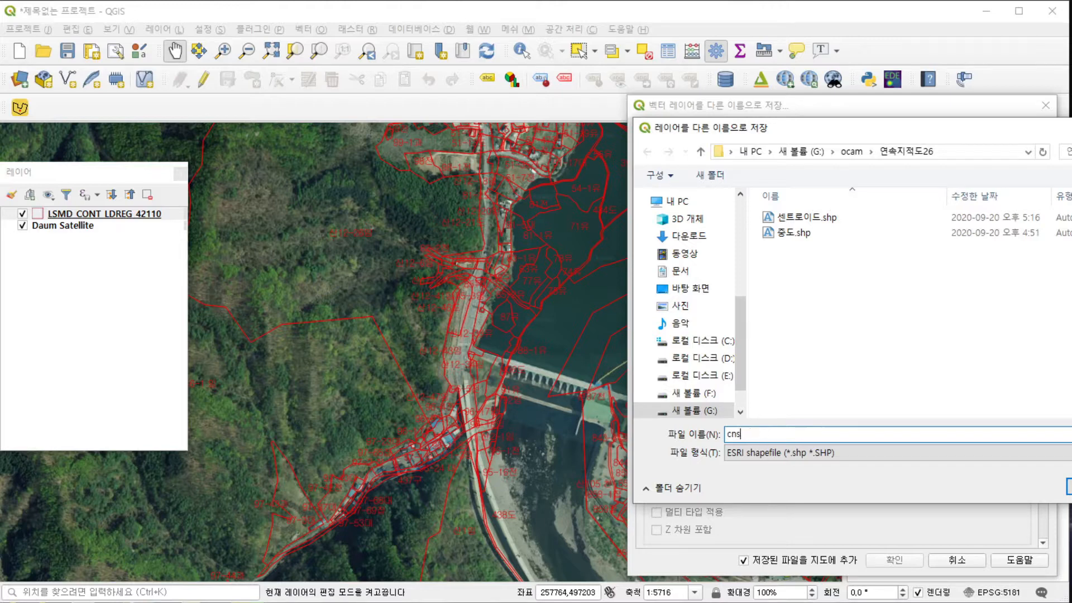
{"action": "type", "text": "춘천댐"}
{"action": "key", "text": "Return"}
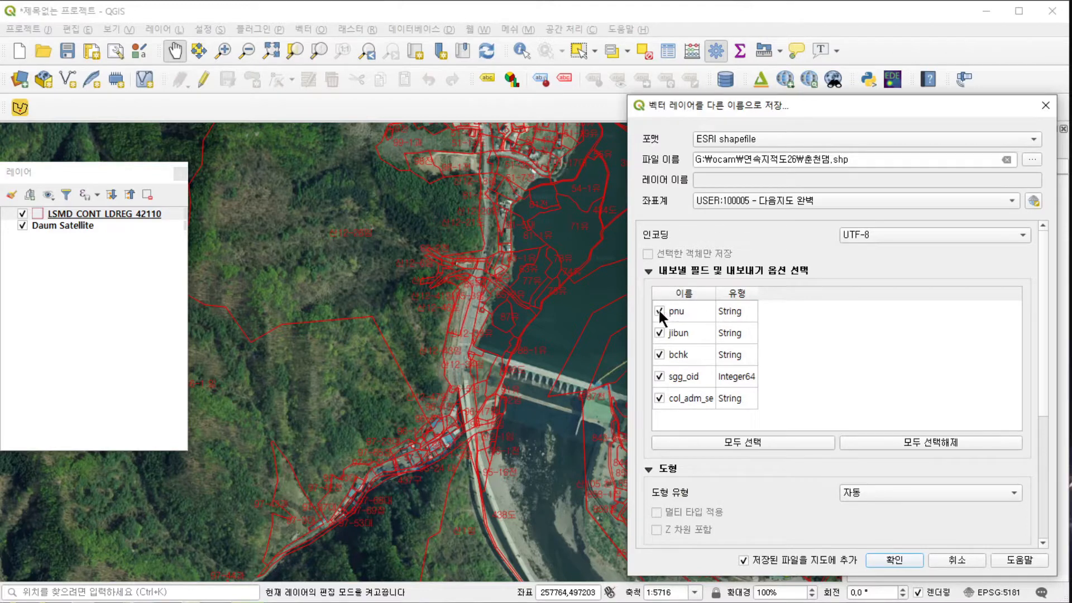
Exclude the pnu, bchk, sgg_oid and col_adm_se fields from the export, keeping only jibun.
{"action": "left_click", "coordinate": [660, 355]}
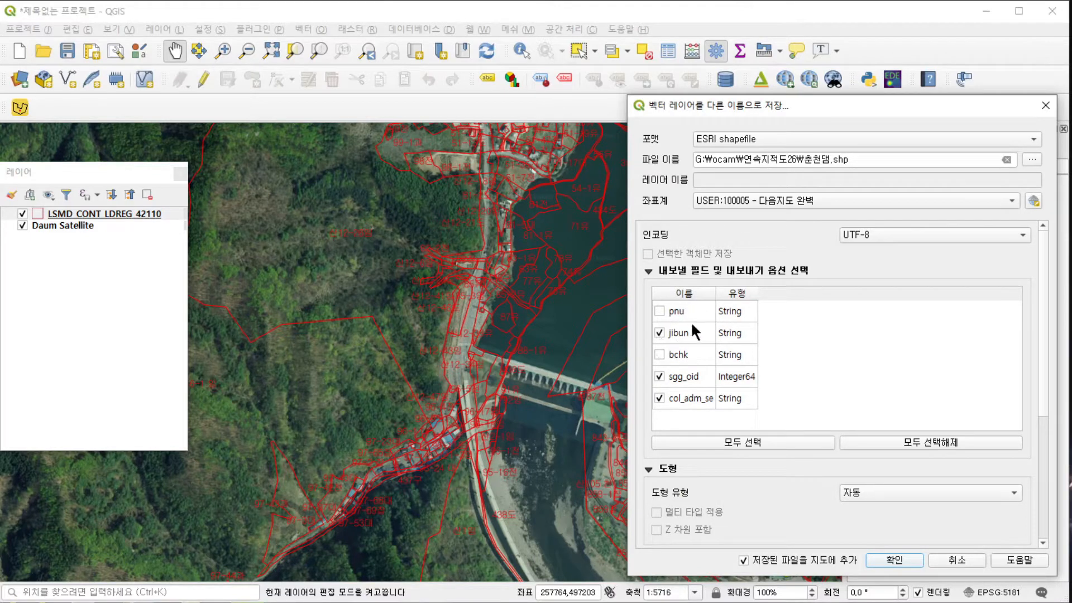
{"action": "left_click", "coordinate": [659, 376]}
{"action": "scroll", "coordinate": [783, 297], "scroll_direction": "down", "scroll_amount": 3}
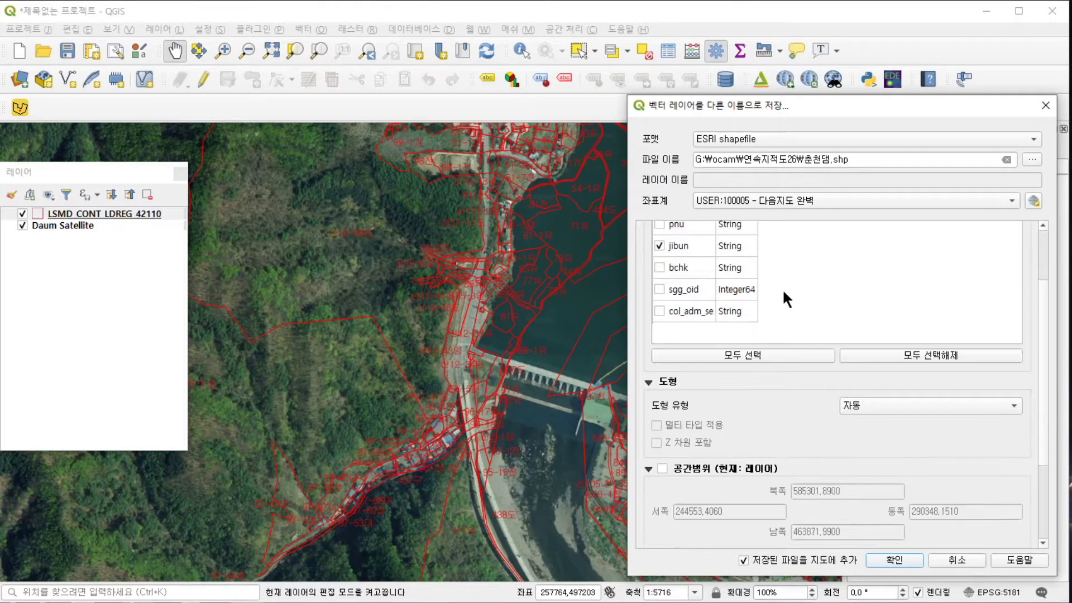
Limit the export extent to the current map canvas and save the shapefile, adding it to the map.
{"action": "scroll", "coordinate": [792, 314], "scroll_direction": "down", "scroll_amount": 3}
{"action": "left_click", "coordinate": [662, 381]}
{"action": "scroll", "coordinate": [695, 398], "scroll_direction": "down", "scroll_amount": 2}
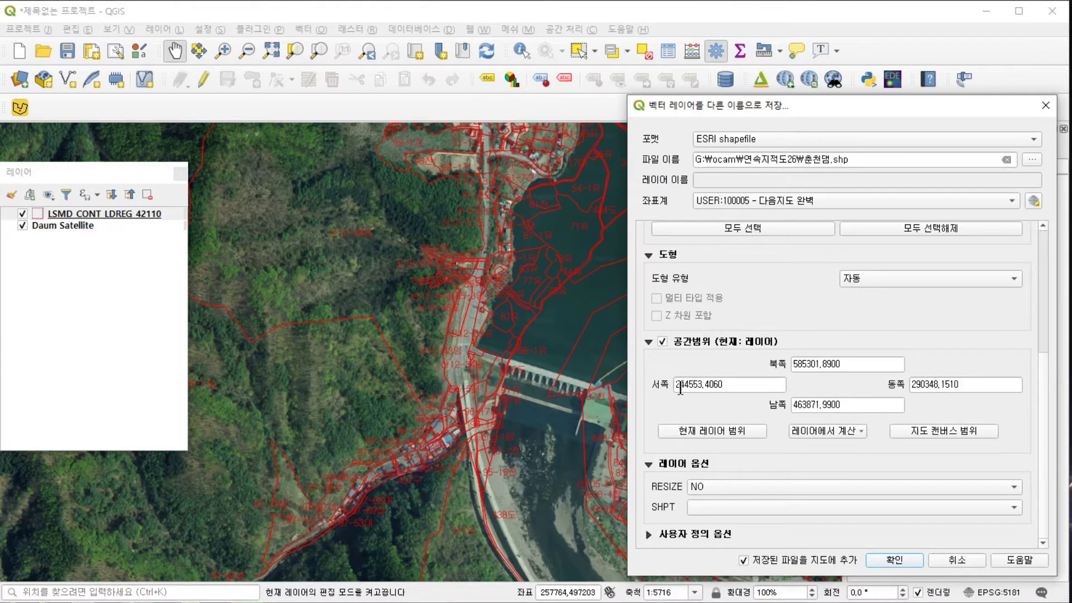
{"action": "left_click", "coordinate": [940, 432]}
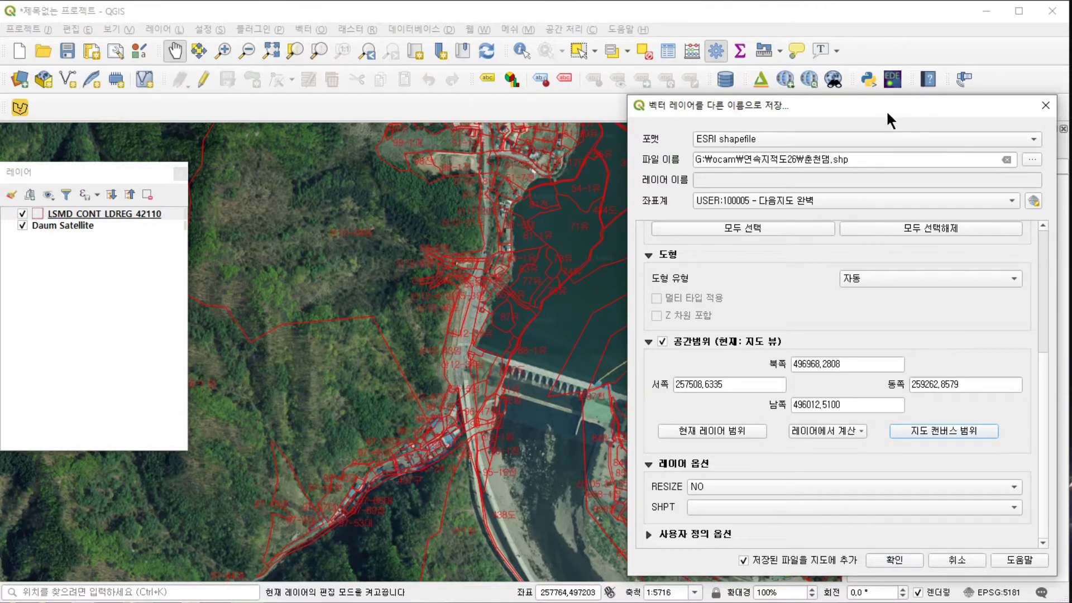
{"action": "left_click_drag", "start_coordinate": [885, 109], "coordinate": [750, 103]}
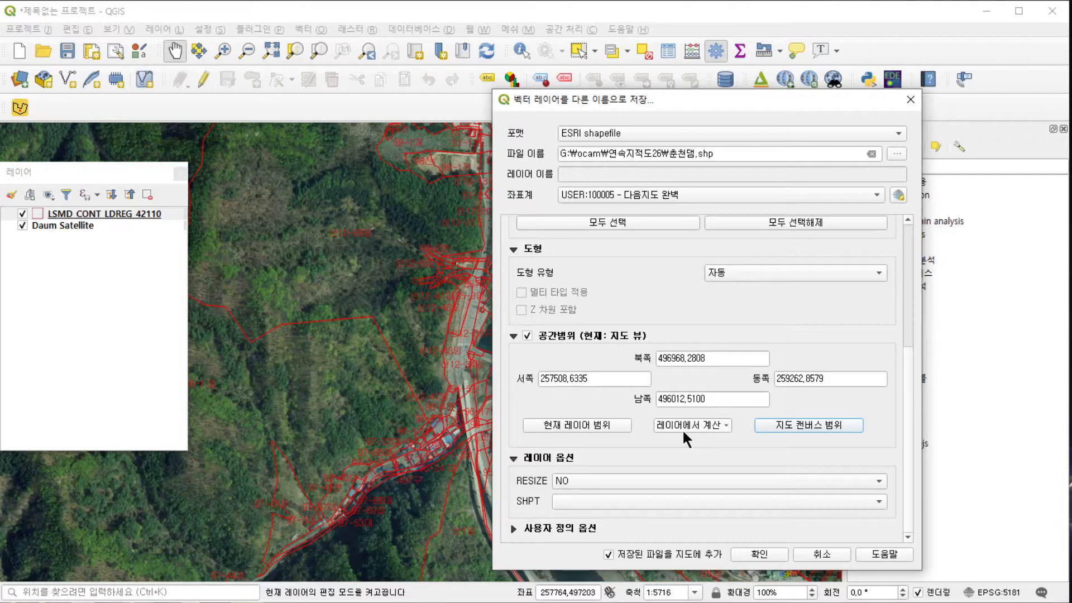
{"action": "left_click", "coordinate": [760, 555]}
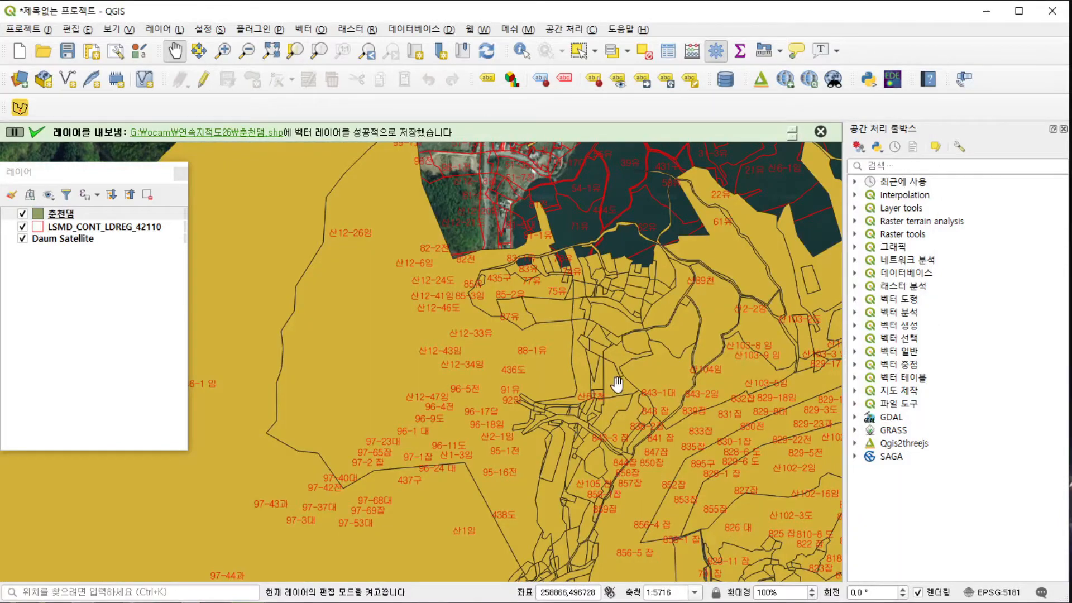
Check the area covered by the exported 춘천댐 layer and hide the LSMD_CONT_LDREG_42110 layer.
{"action": "scroll", "coordinate": [603, 342], "scroll_direction": "down", "scroll_amount": 2}
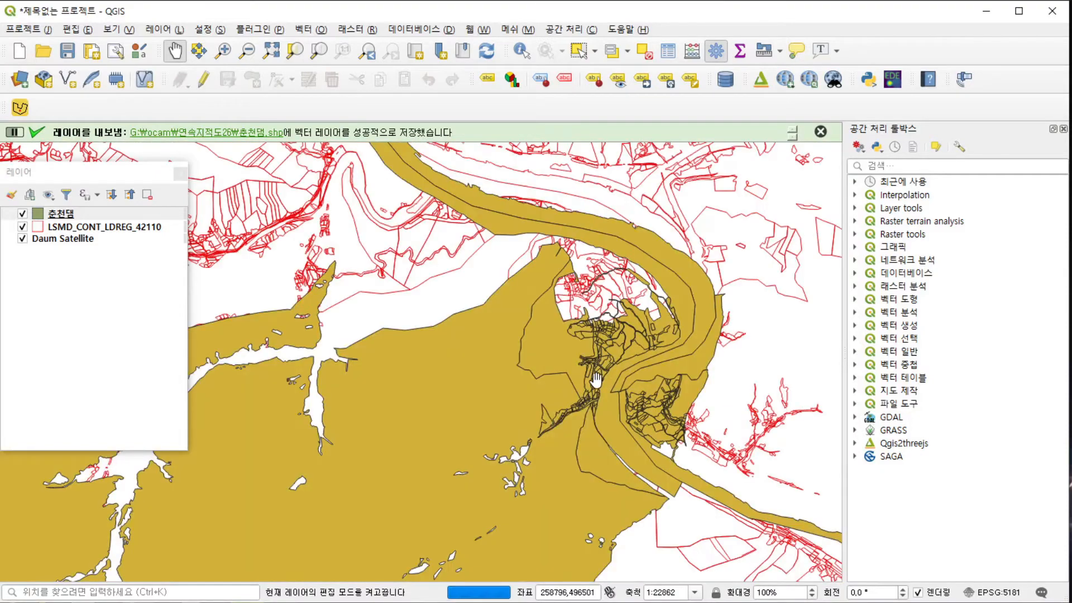
{"action": "scroll", "coordinate": [596, 380], "scroll_direction": "down", "scroll_amount": 1}
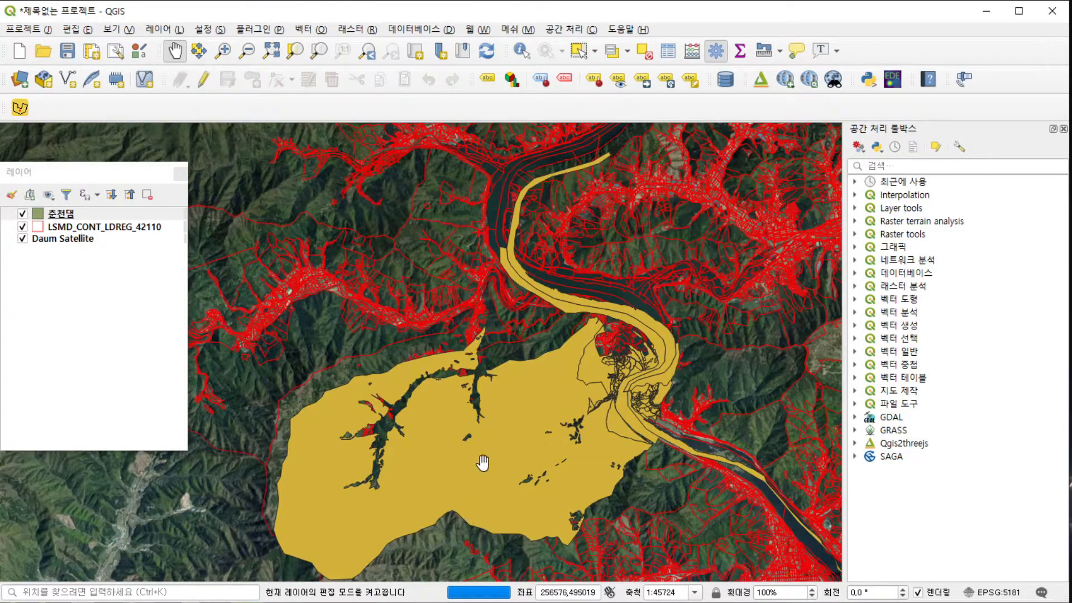
{"action": "scroll", "coordinate": [594, 441], "scroll_direction": "up", "scroll_amount": 1}
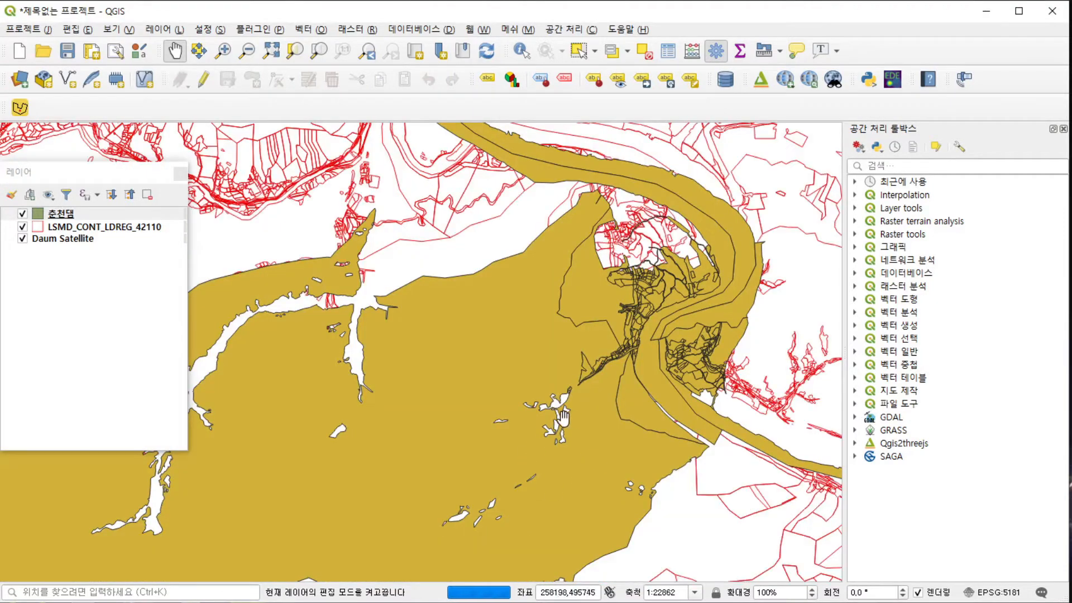
{"action": "scroll", "coordinate": [564, 413], "scroll_direction": "down", "scroll_amount": 2}
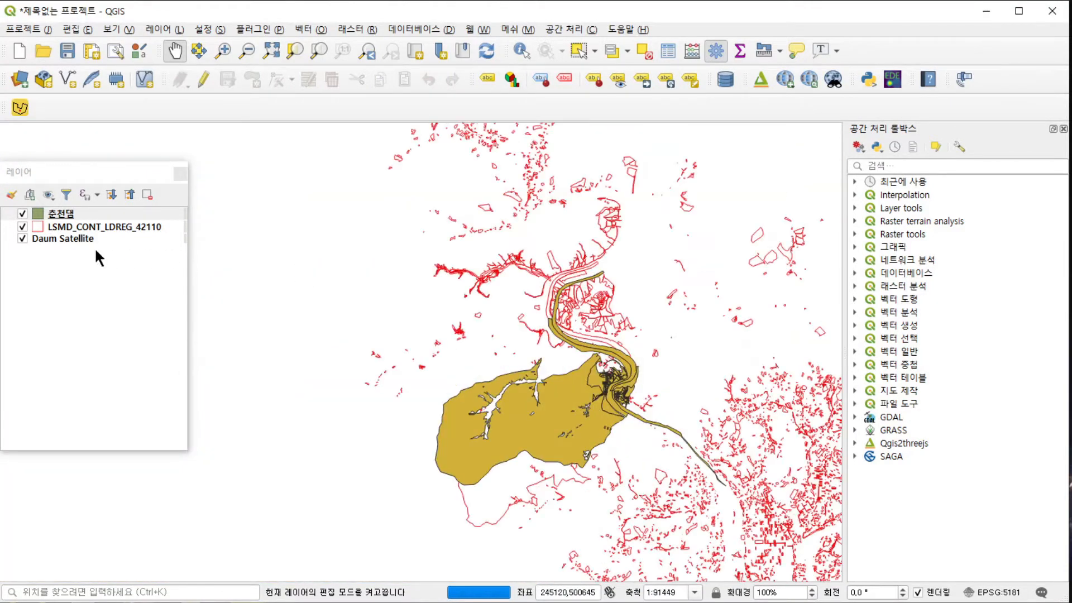
{"action": "left_click", "coordinate": [23, 226]}
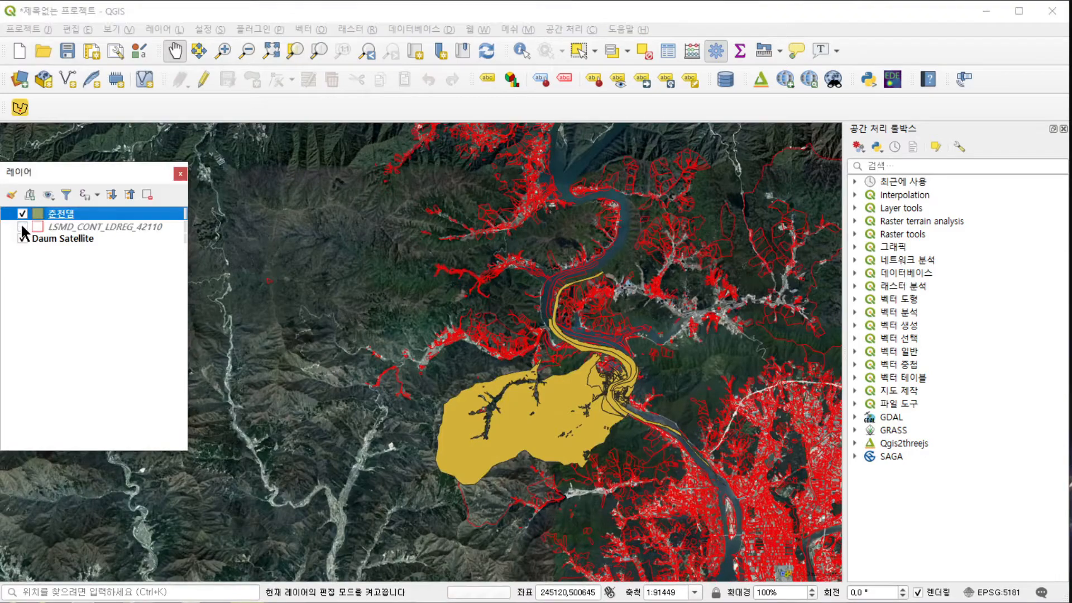
{"action": "scroll", "coordinate": [561, 413], "scroll_direction": "up", "scroll_amount": 1}
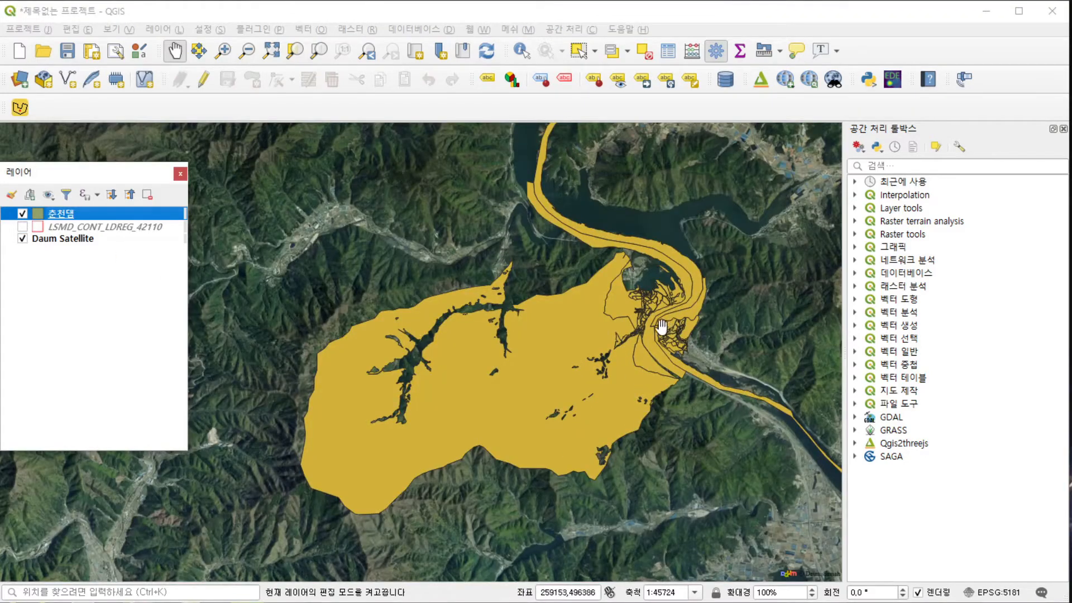
Change the 춘천댐 layer's fill symbol to a simple line outline coloured red #ed0404.
{"action": "right_click", "coordinate": [84, 213]}
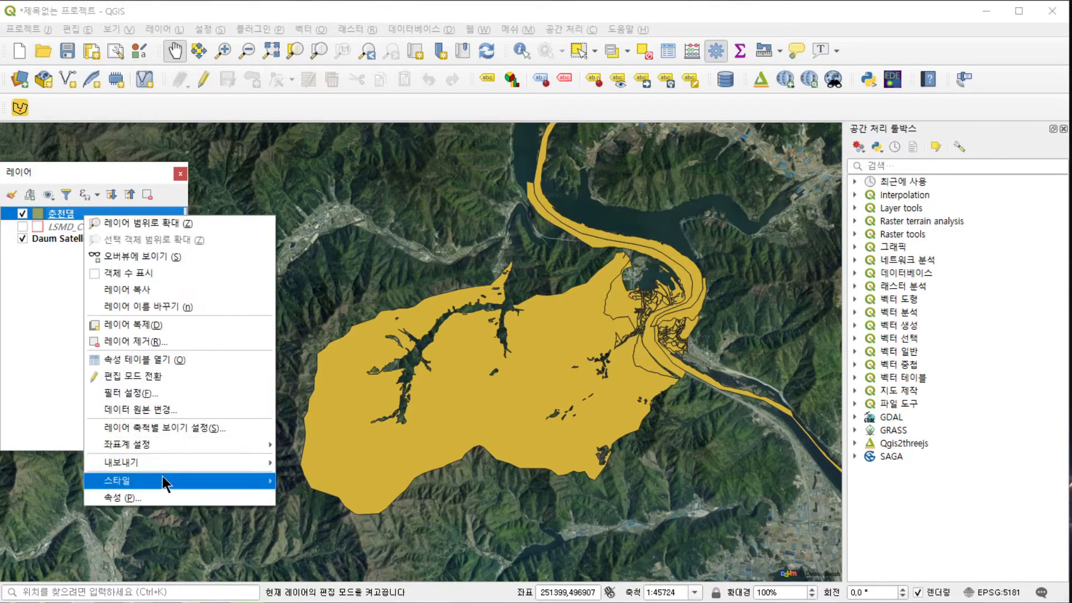
{"action": "left_click", "coordinate": [163, 497]}
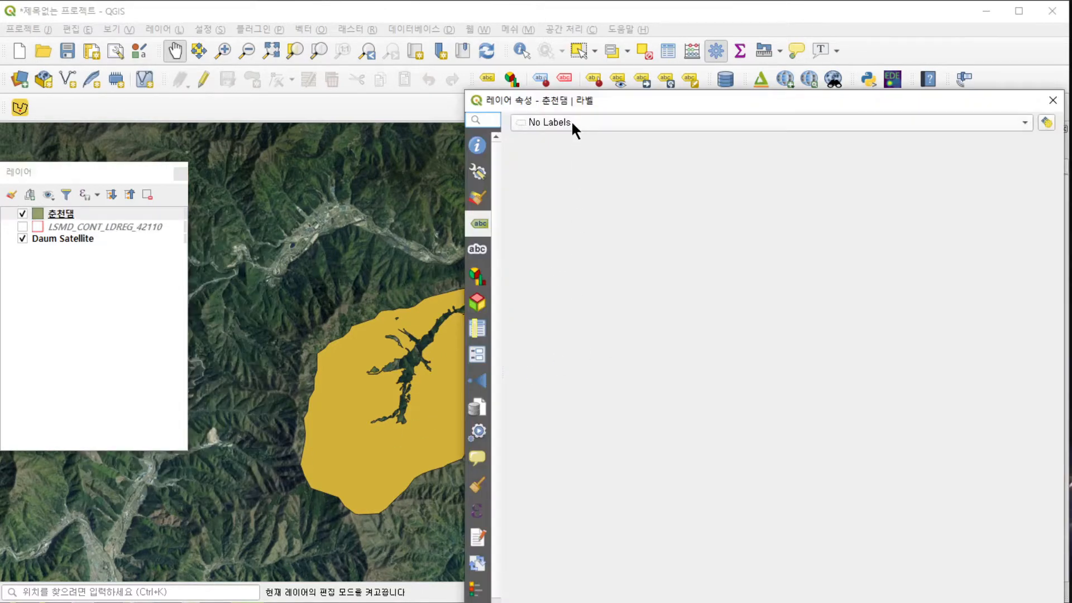
{"action": "left_click", "coordinate": [475, 199]}
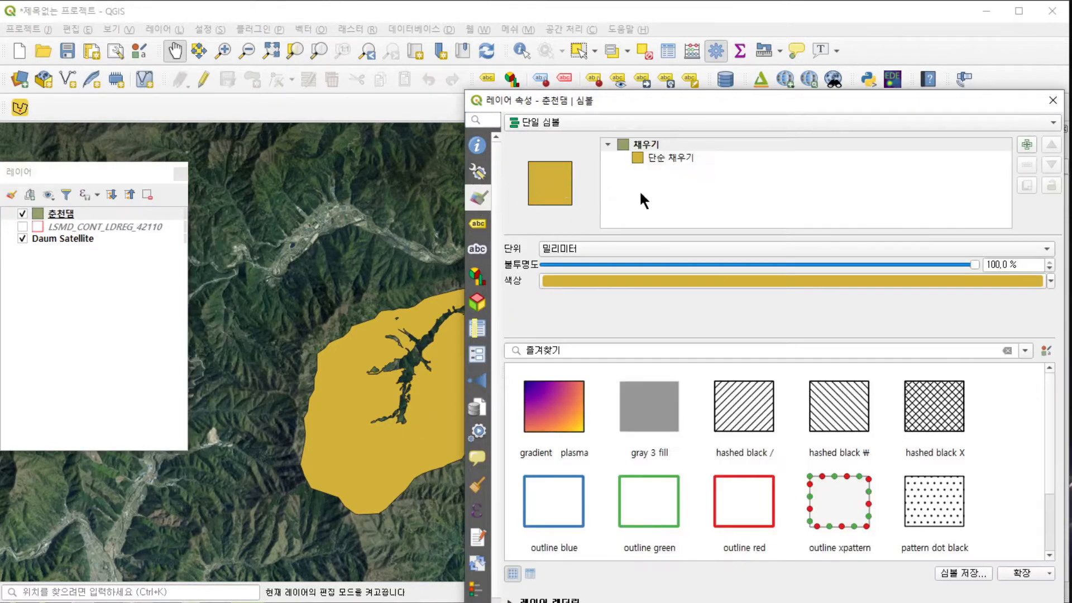
{"action": "left_click", "coordinate": [668, 157]}
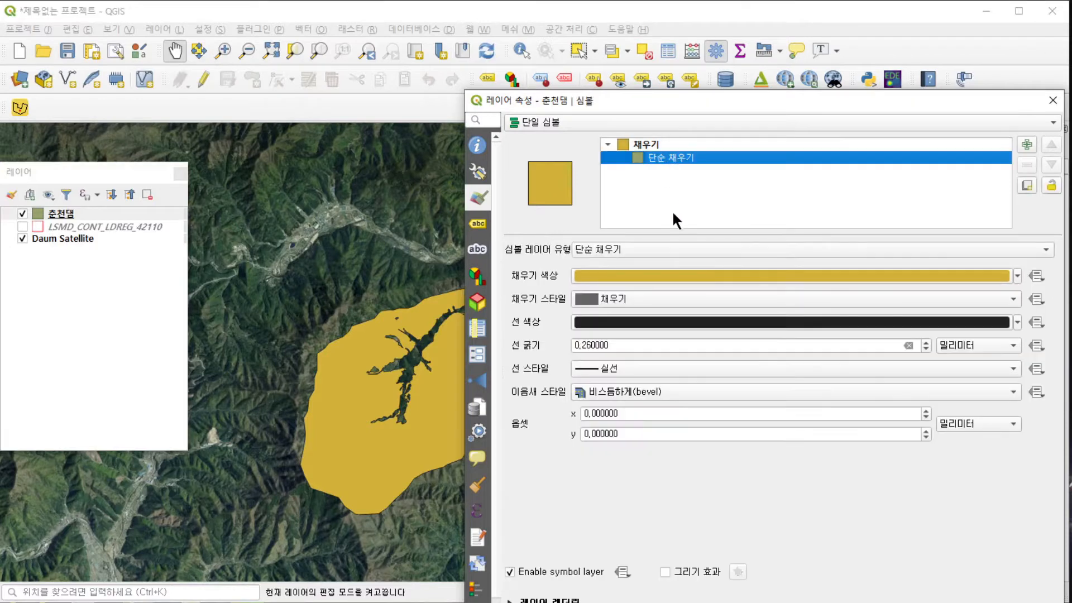
{"action": "left_click", "coordinate": [650, 248]}
{"action": "left_click", "coordinate": [642, 308]}
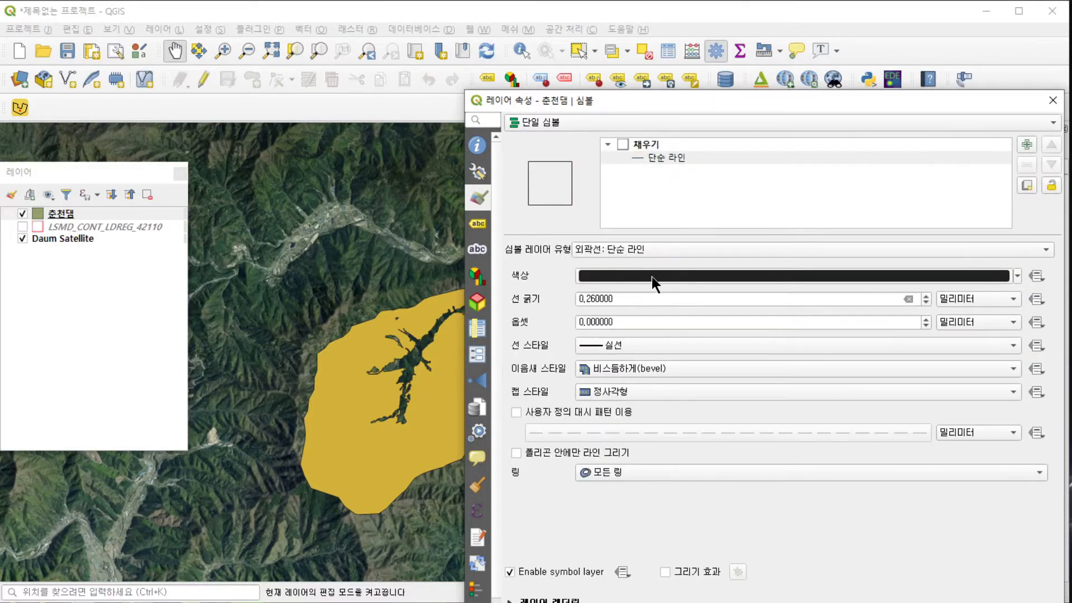
{"action": "left_click", "coordinate": [651, 276]}
{"action": "left_click", "coordinate": [481, 332]}
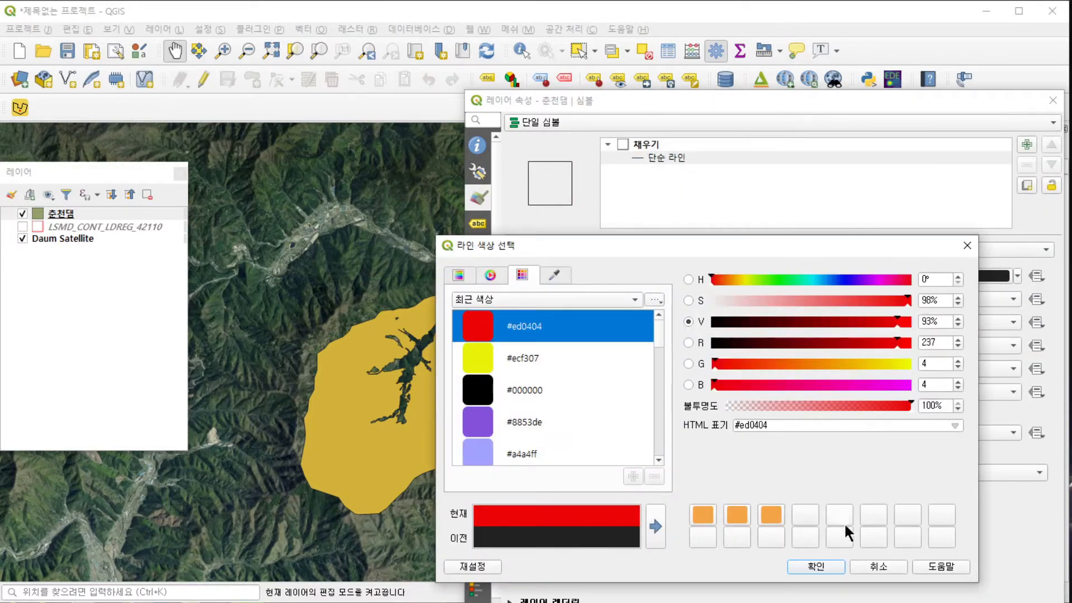
{"action": "left_click", "coordinate": [827, 568]}
Turn on Single Labels for the 춘천댐 layer using the jibun field as the label value.
{"action": "left_click", "coordinate": [478, 224]}
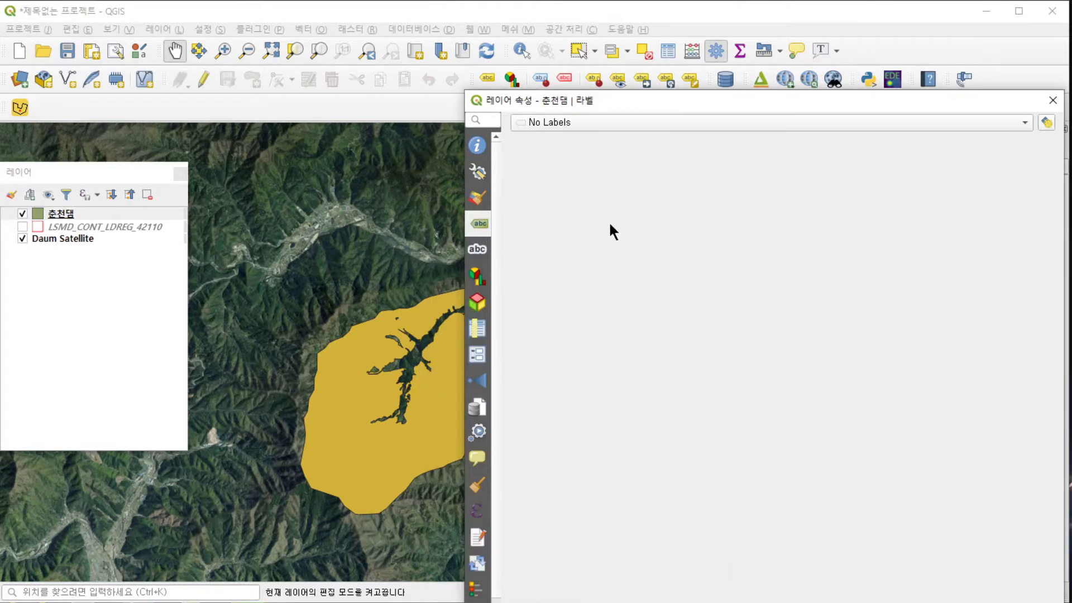
{"action": "left_click", "coordinate": [594, 122]}
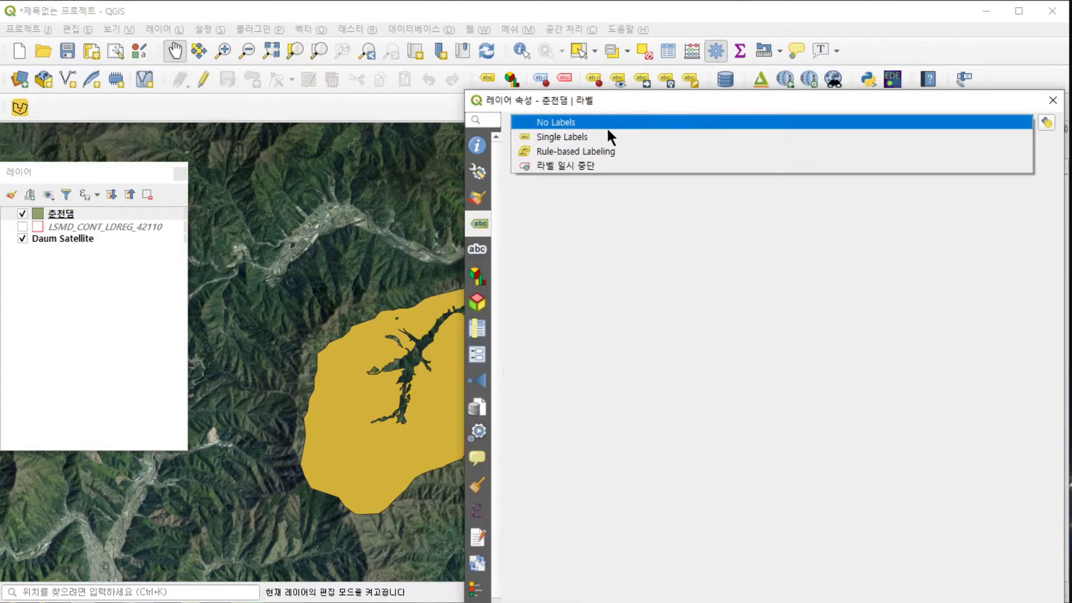
{"action": "left_click", "coordinate": [606, 127]}
{"action": "left_click", "coordinate": [608, 124]}
{"action": "left_click", "coordinate": [620, 138]}
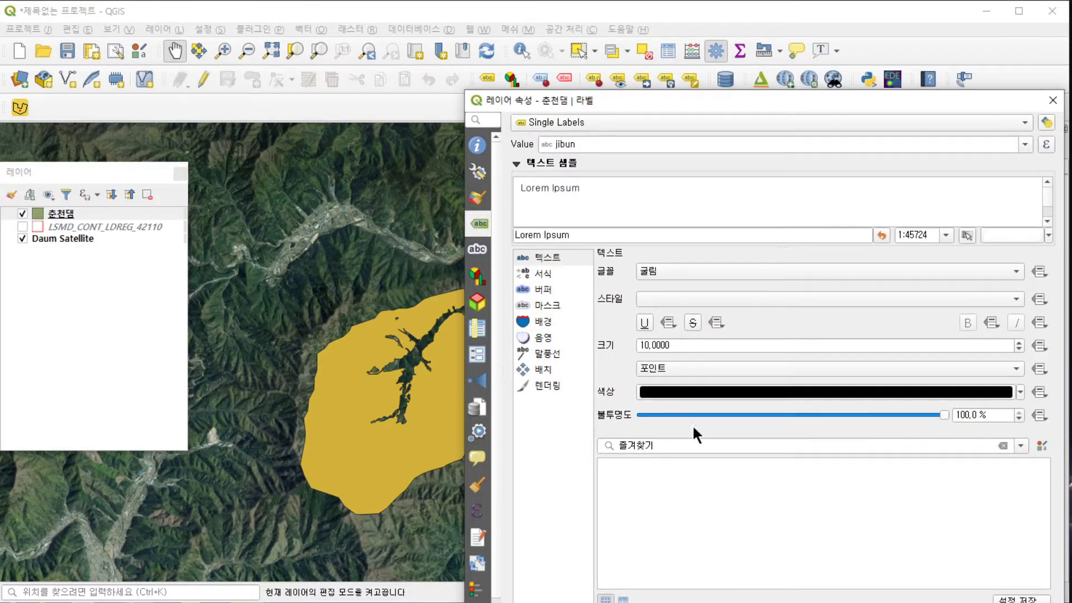
Set the 춘천댐 label text colour to red #ed0404 and apply the layer's style and label settings.
{"action": "left_click", "coordinate": [698, 393]}
{"action": "left_click", "coordinate": [488, 335]}
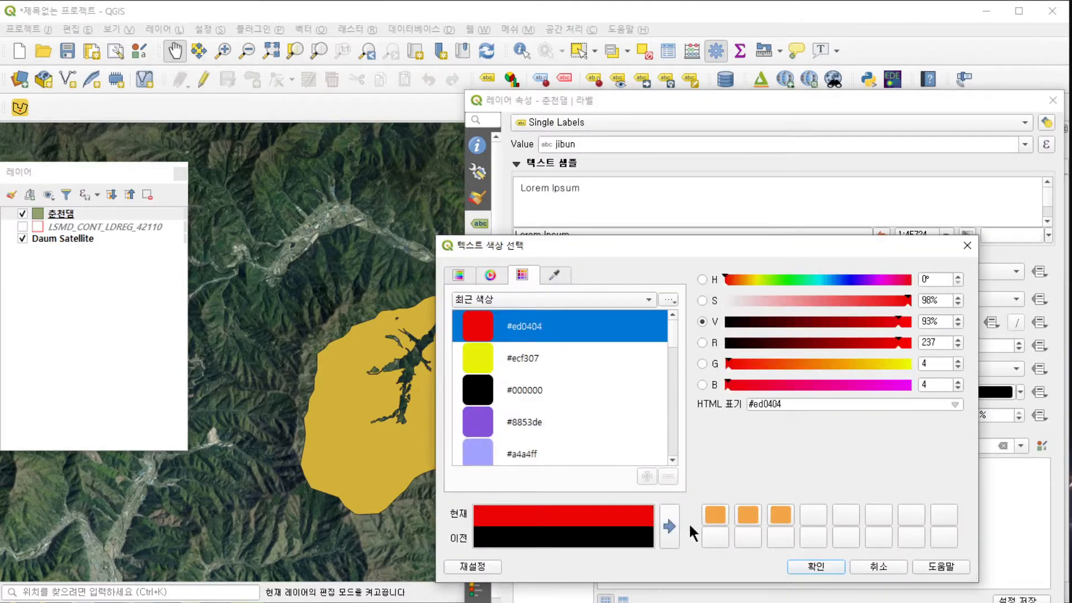
{"action": "left_click", "coordinate": [816, 566]}
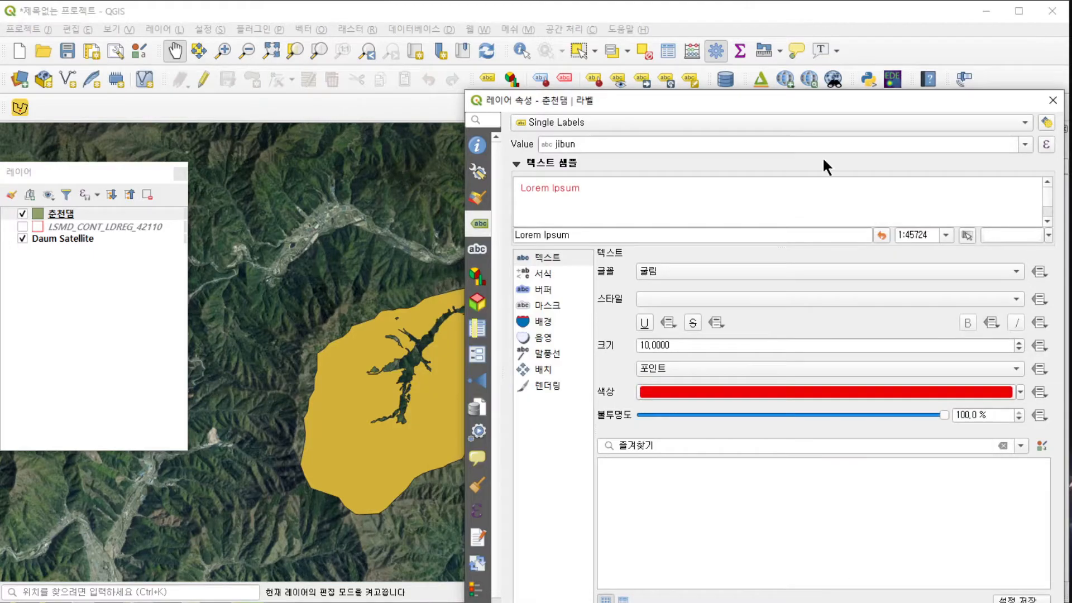
{"action": "left_click_drag", "start_coordinate": [819, 98], "coordinate": [797, 44]}
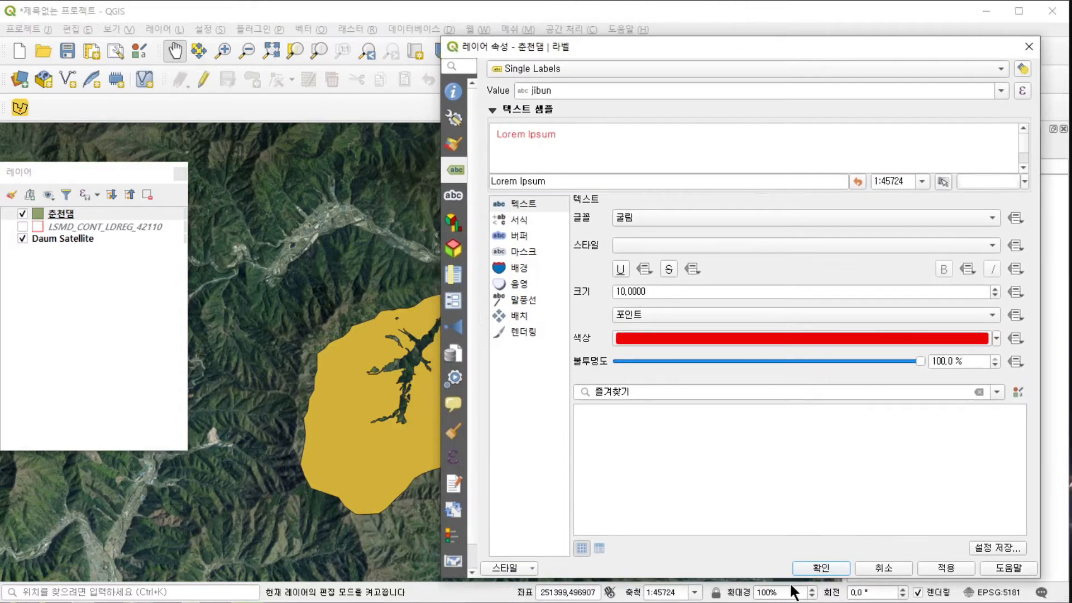
{"action": "left_click", "coordinate": [821, 569]}
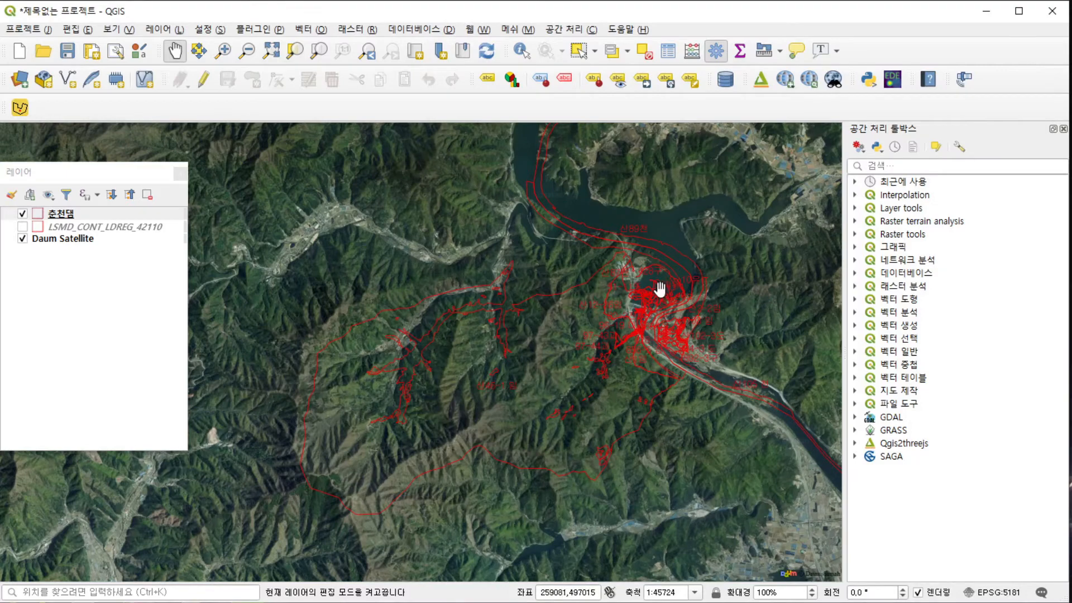
Assign the USER:100005 다음지도 완벽 coordinate system to the 춘천댐 layer and check its parcel alignment around the dam.
{"action": "scroll", "coordinate": [709, 323], "scroll_direction": "up", "scroll_amount": 1}
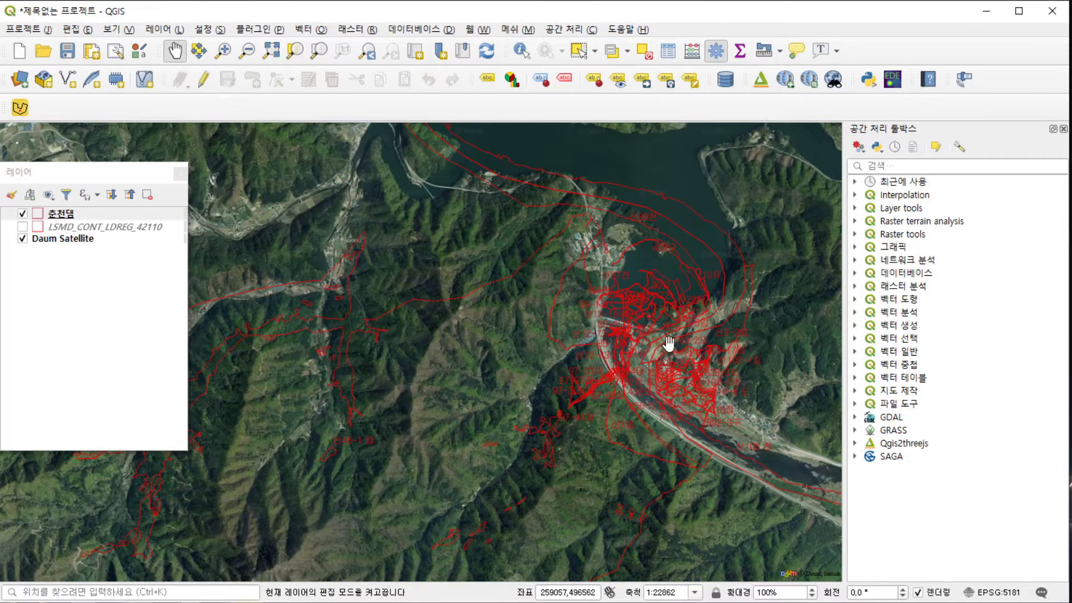
{"action": "right_click", "coordinate": [45, 214]}
{"action": "mouse_move", "coordinate": [127, 447]}
{"action": "left_click", "coordinate": [313, 438]}
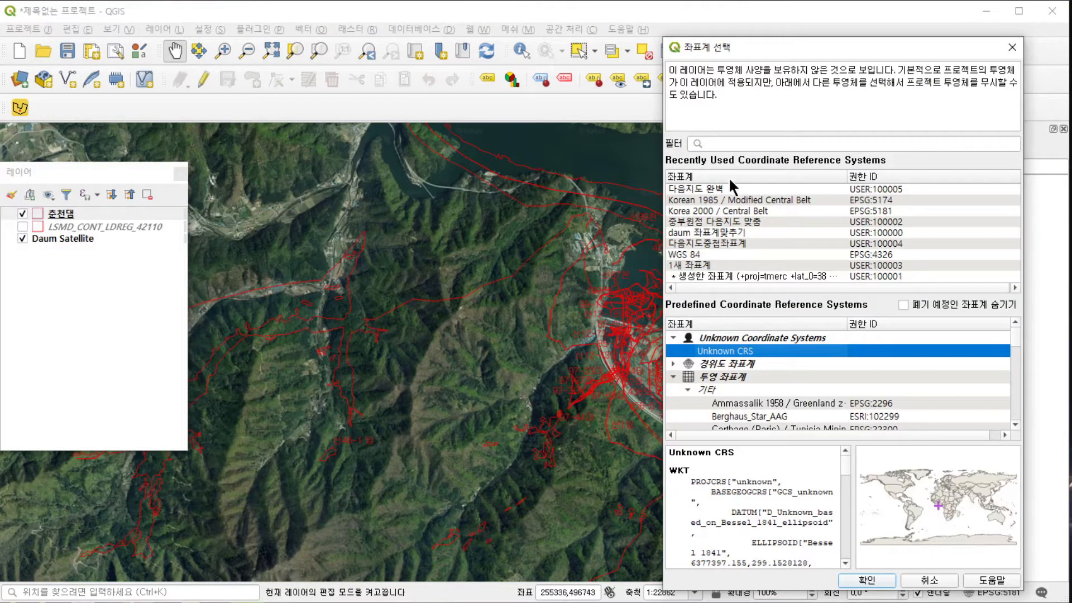
{"action": "left_click", "coordinate": [717, 189]}
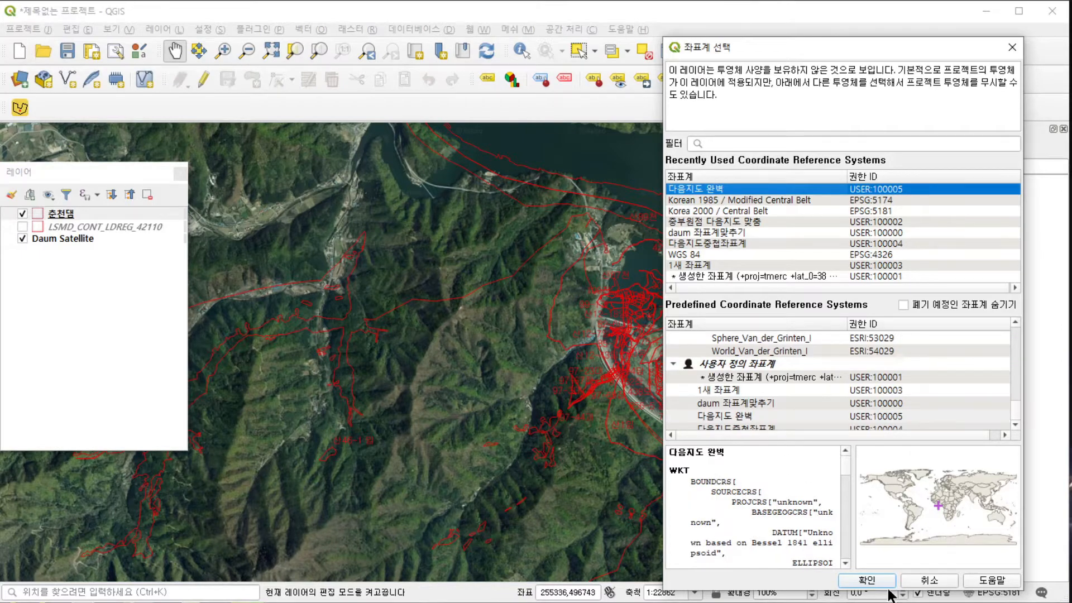
{"action": "left_click", "coordinate": [869, 581]}
{"action": "scroll", "coordinate": [656, 335], "scroll_direction": "up", "scroll_amount": 2}
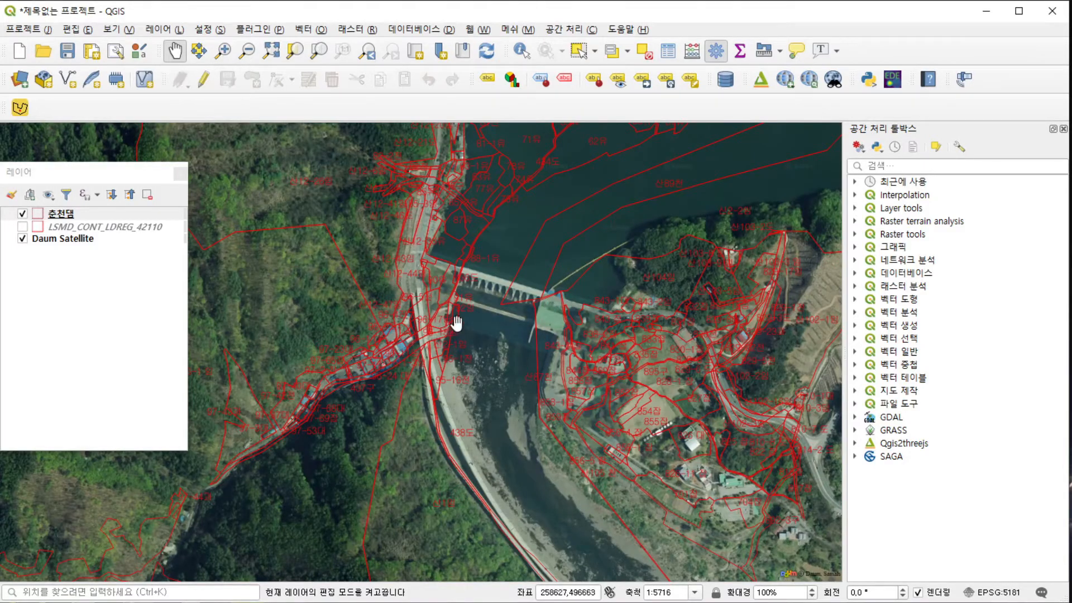
{"action": "scroll", "coordinate": [472, 224], "scroll_direction": "down", "scroll_amount": 1}
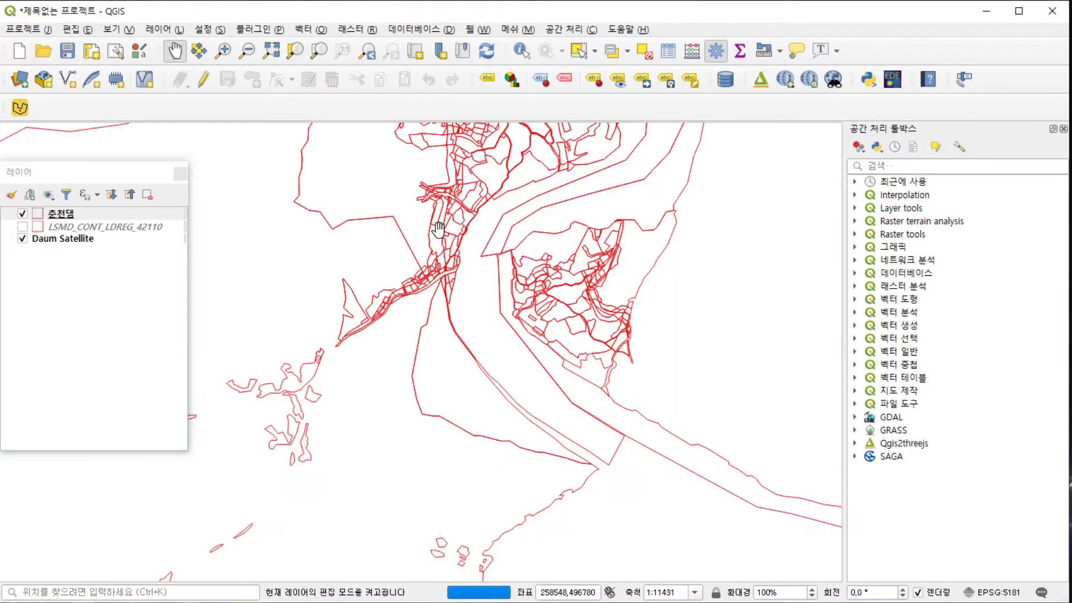
{"action": "scroll", "coordinate": [570, 225], "scroll_direction": "up", "scroll_amount": 1}
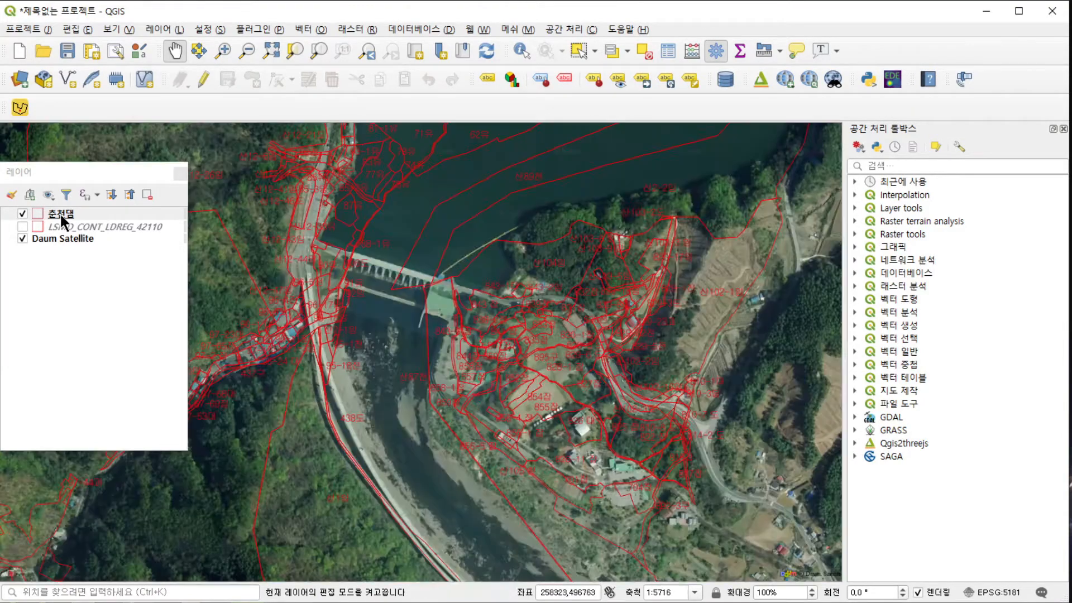
Set up an export of the 춘천댐 layer in Keyhole Markup Language [KML] format as 춘천댐지적도 in the 연속지적도26 folder.
{"action": "right_click", "coordinate": [59, 213]}
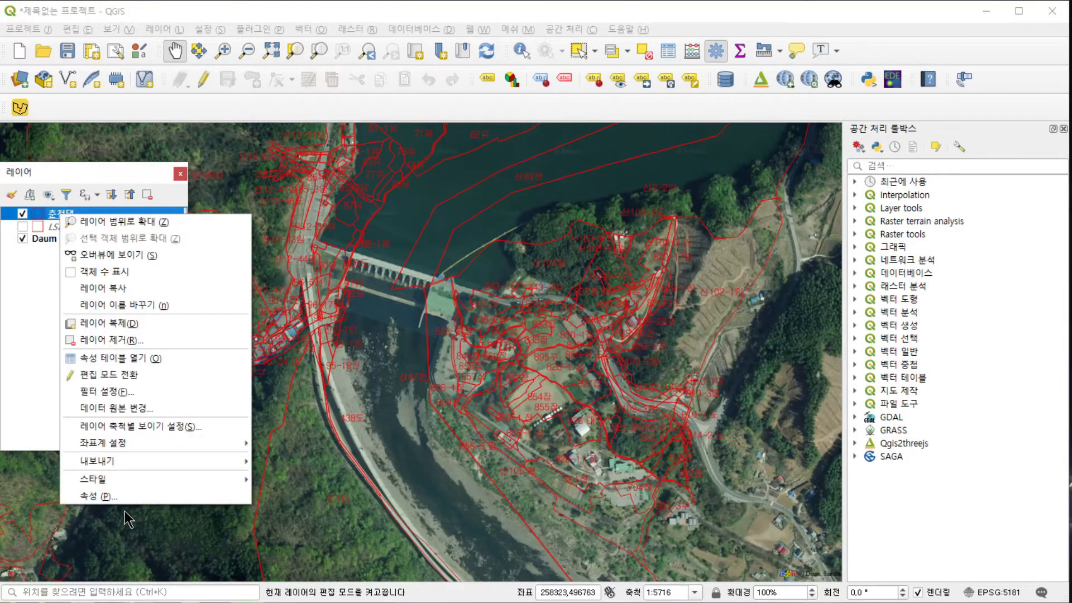
{"action": "mouse_move", "coordinate": [137, 462]}
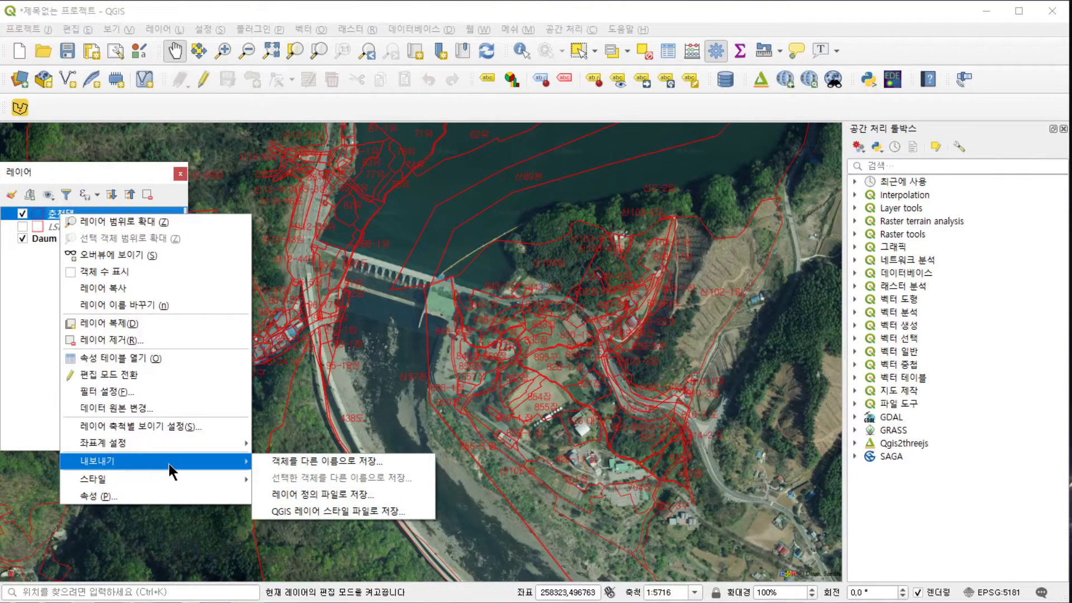
{"action": "left_click", "coordinate": [323, 461]}
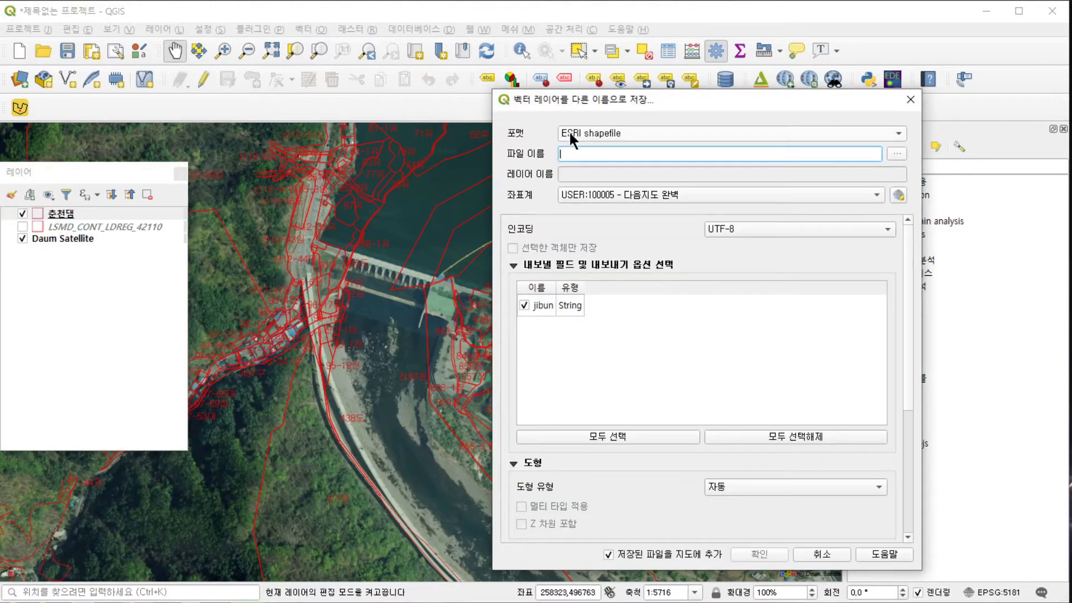
{"action": "left_click", "coordinate": [892, 137]}
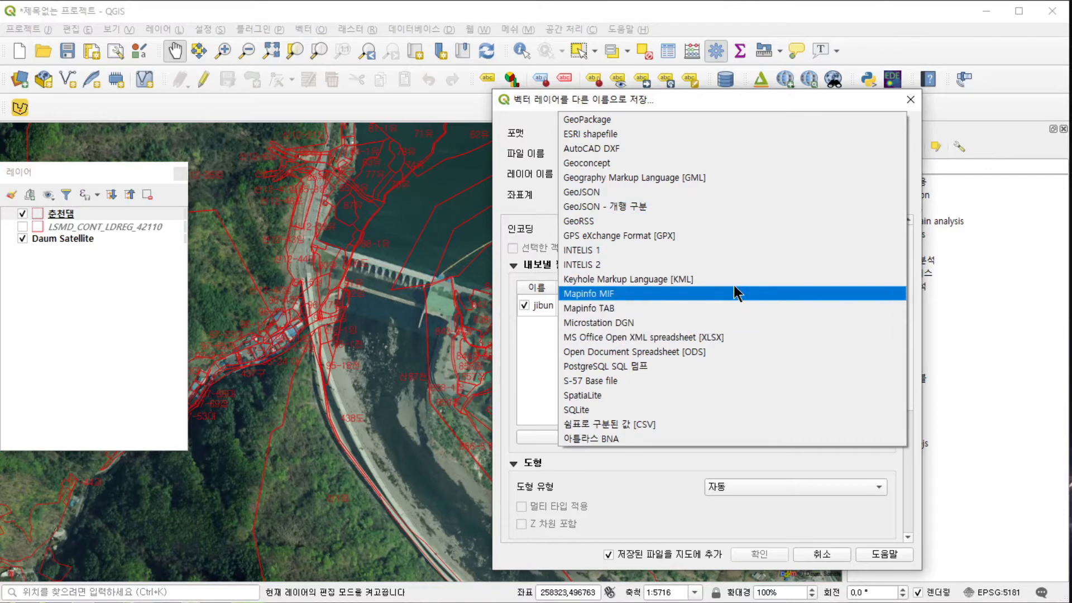
{"action": "left_click", "coordinate": [678, 277]}
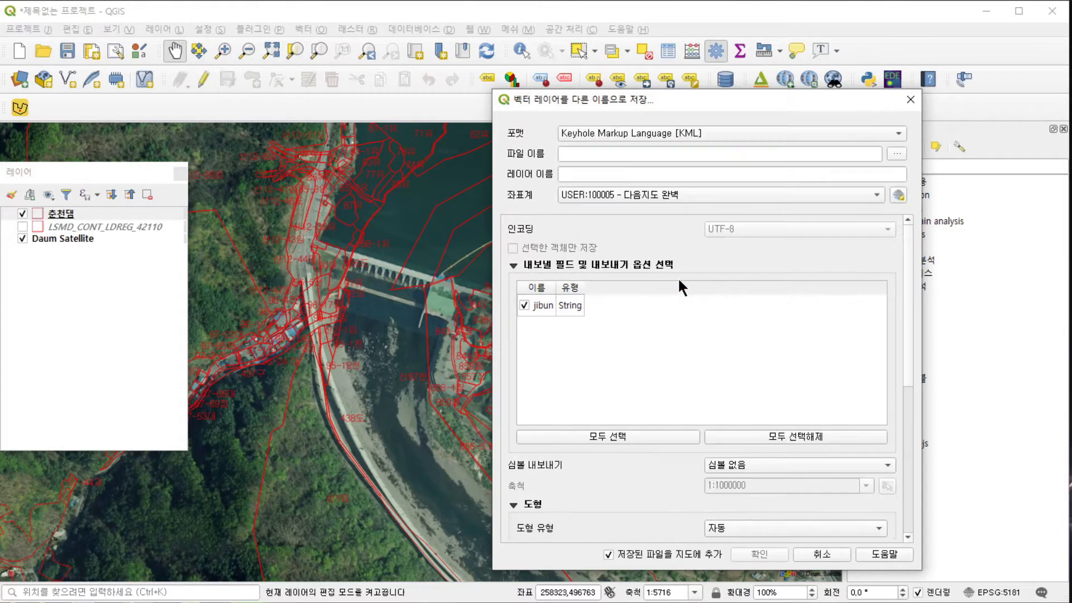
{"action": "left_click", "coordinate": [895, 152]}
{"action": "type", "text": "춘천댐지적"}
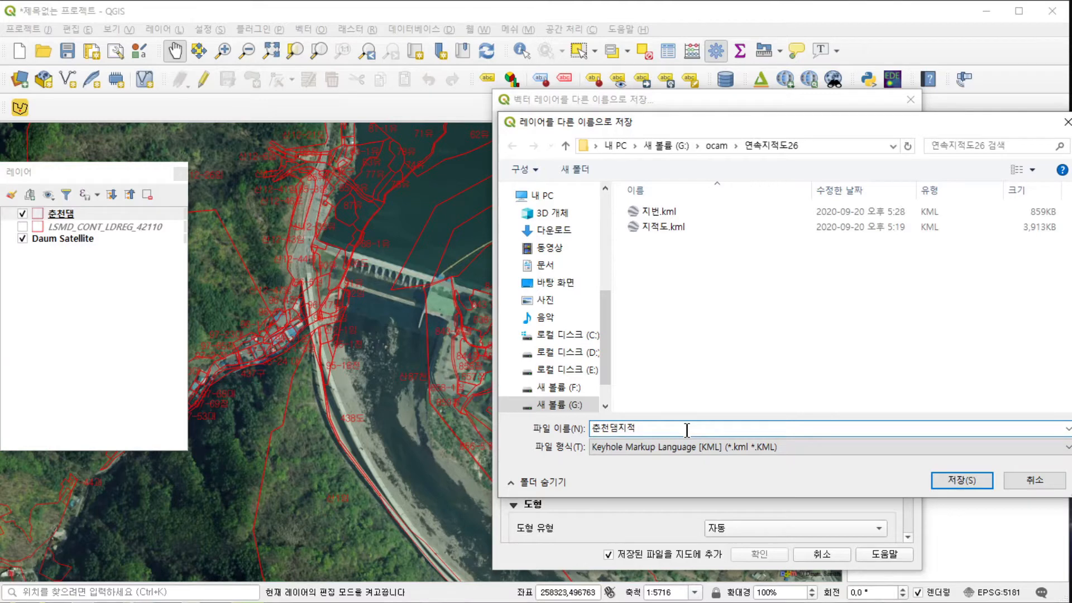
{"action": "type", "text": "도"}
{"action": "left_click", "coordinate": [954, 473]}
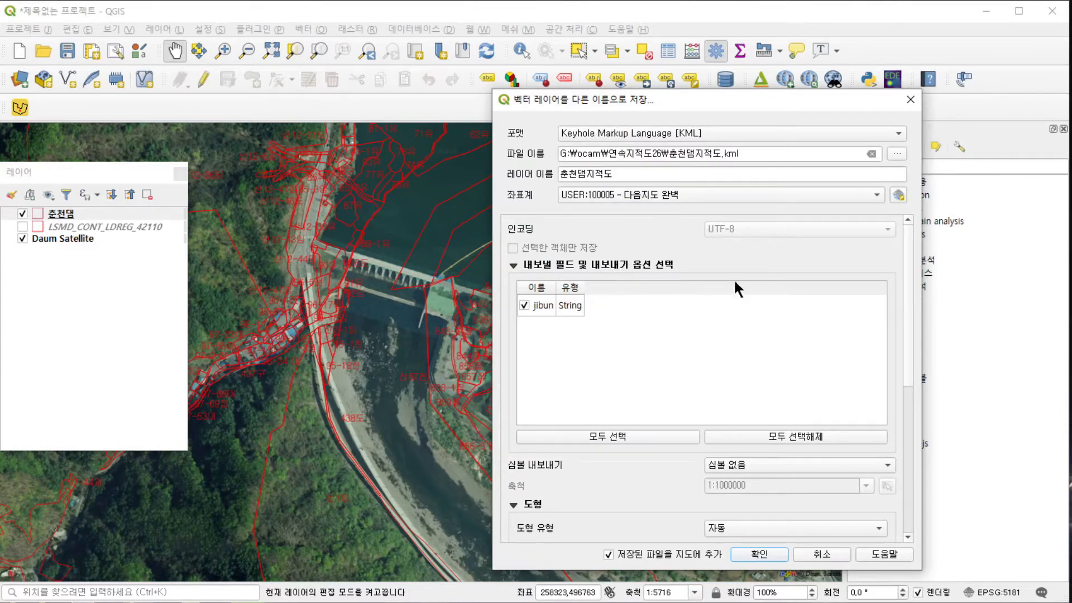
Review the KML export's geometry, extent and data source options, then export 춘천댐지적도.kml and add it to the map.
{"action": "left_click", "coordinate": [753, 152]}
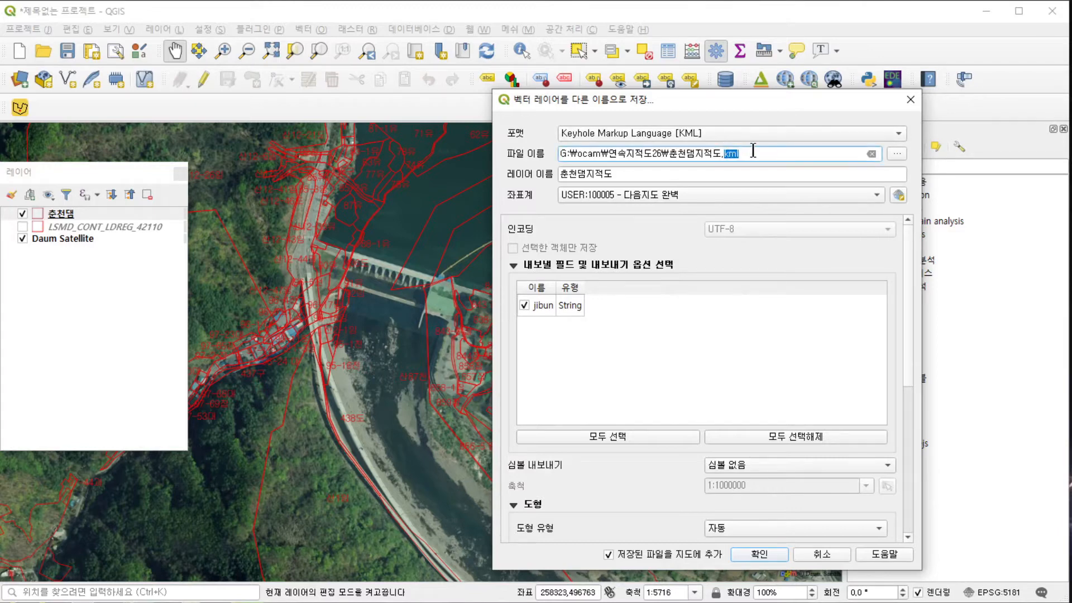
{"action": "scroll", "coordinate": [608, 370], "scroll_direction": "down", "scroll_amount": 4}
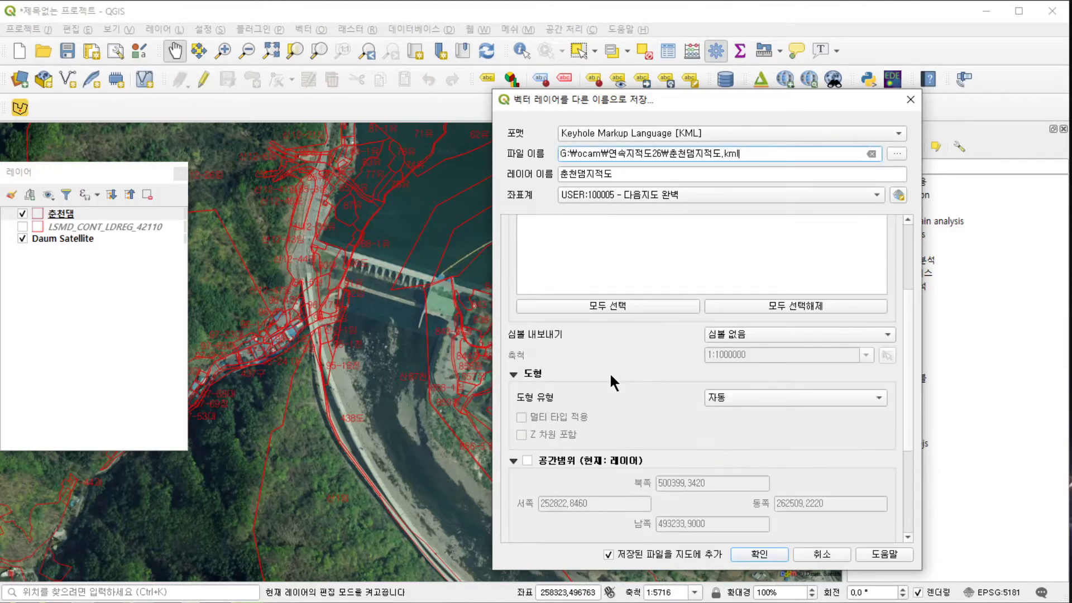
{"action": "scroll", "coordinate": [598, 313], "scroll_direction": "up", "scroll_amount": 2}
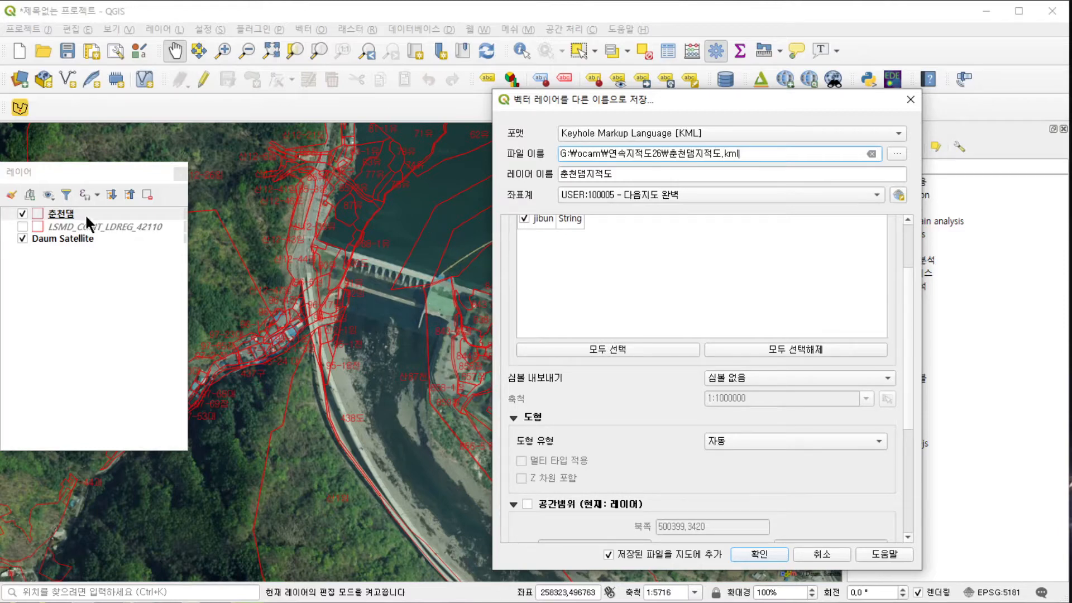
{"action": "scroll", "coordinate": [619, 344], "scroll_direction": "down", "scroll_amount": 4}
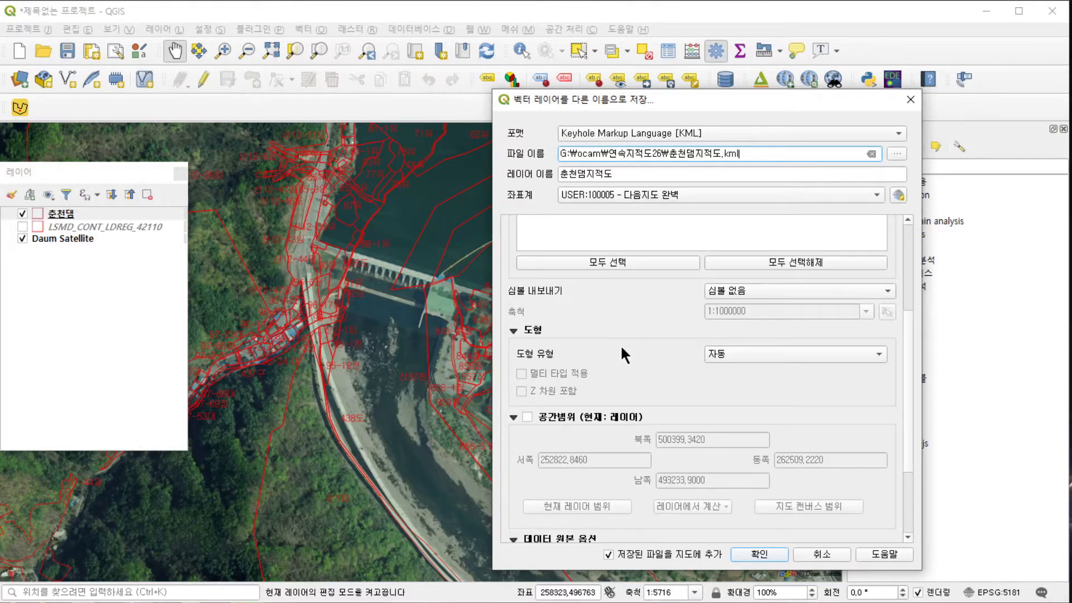
{"action": "scroll", "coordinate": [636, 355], "scroll_direction": "down", "scroll_amount": 1}
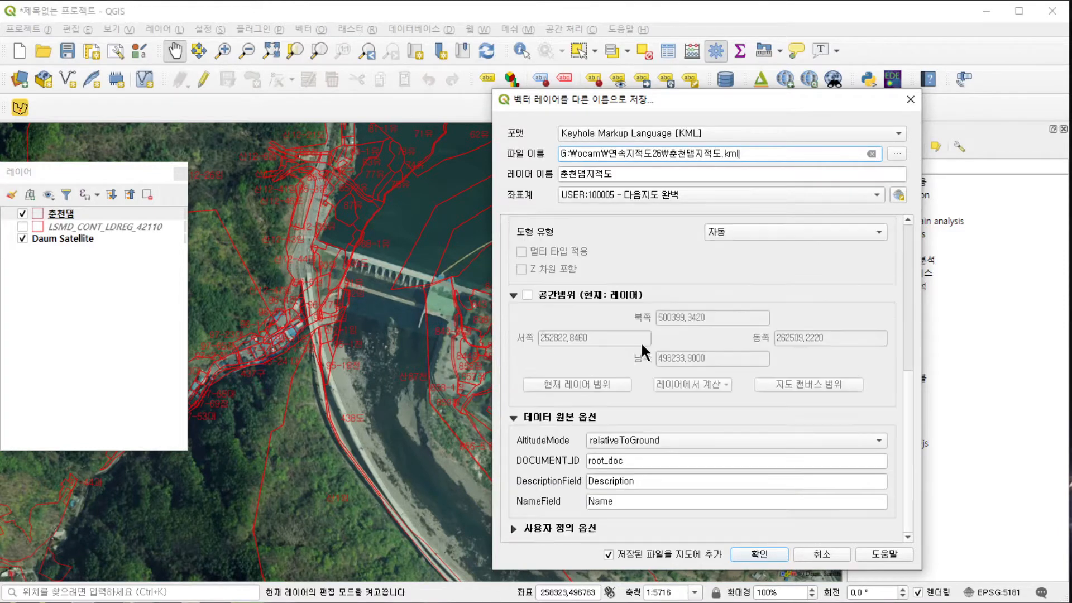
{"action": "left_click", "coordinate": [760, 554]}
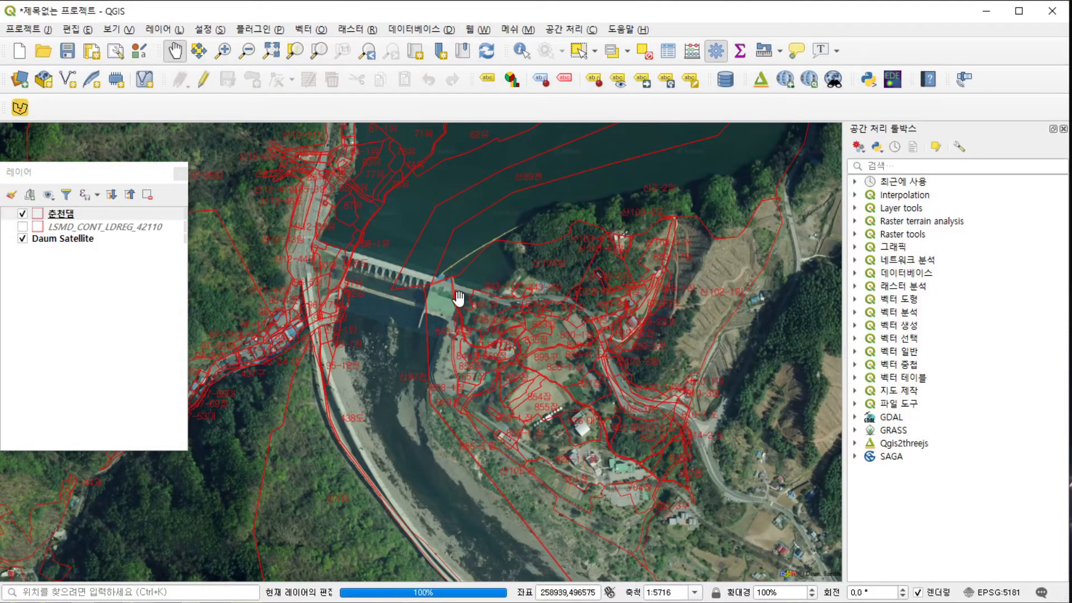
Check the area covered by the exported 춘천댐지적도 layer, then hide it and select the 춘천댐 layer.
{"action": "scroll", "coordinate": [575, 329], "scroll_direction": "down", "scroll_amount": 3}
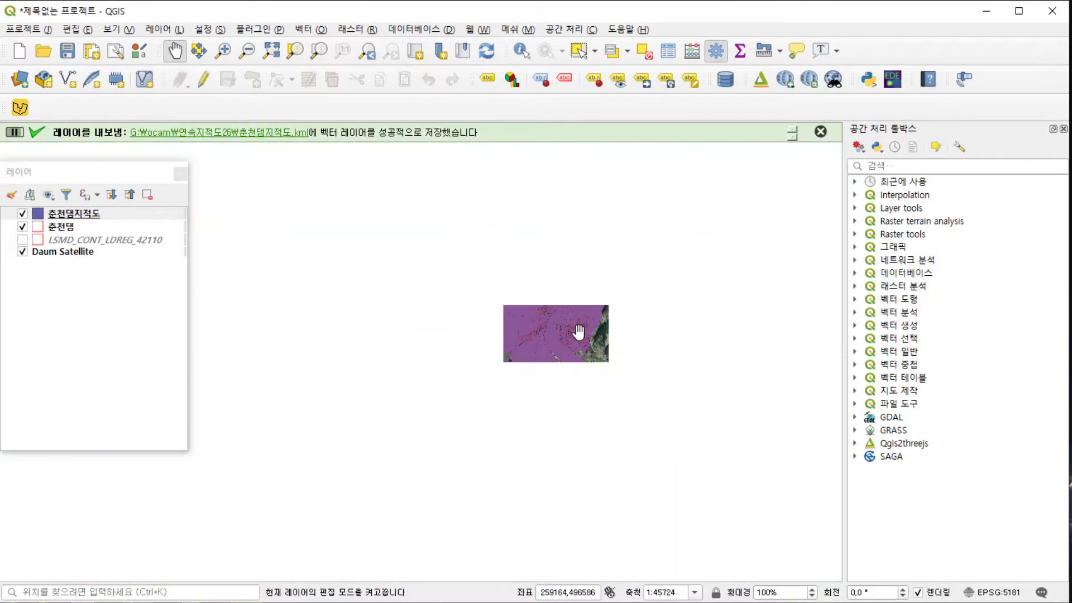
{"action": "scroll", "coordinate": [475, 329], "scroll_direction": "up", "scroll_amount": 1}
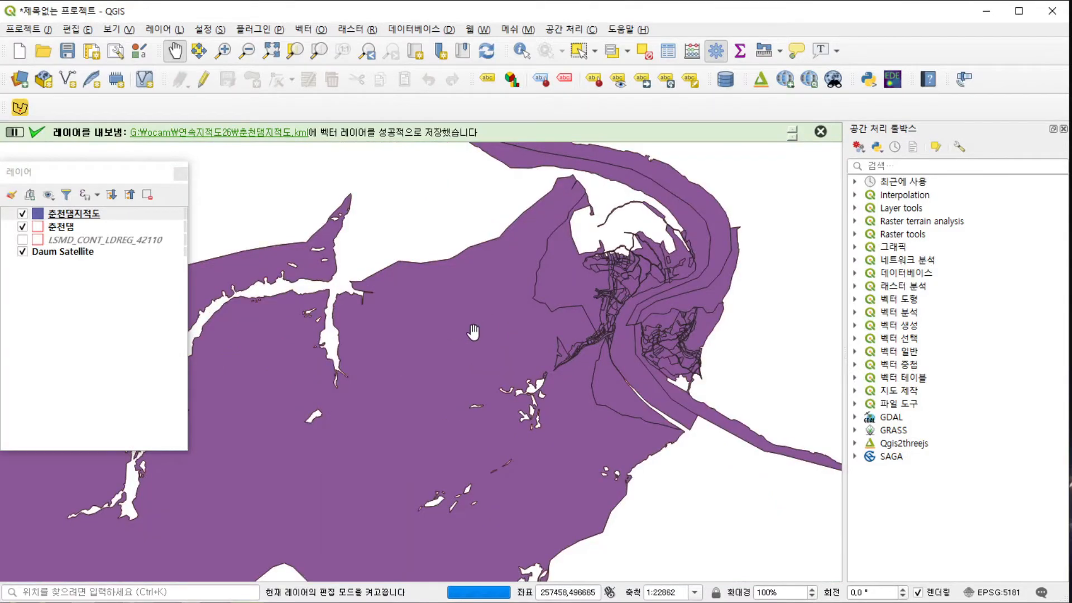
{"action": "scroll", "coordinate": [473, 334], "scroll_direction": "up", "scroll_amount": 1}
{"action": "scroll", "coordinate": [483, 330], "scroll_direction": "down", "scroll_amount": 1}
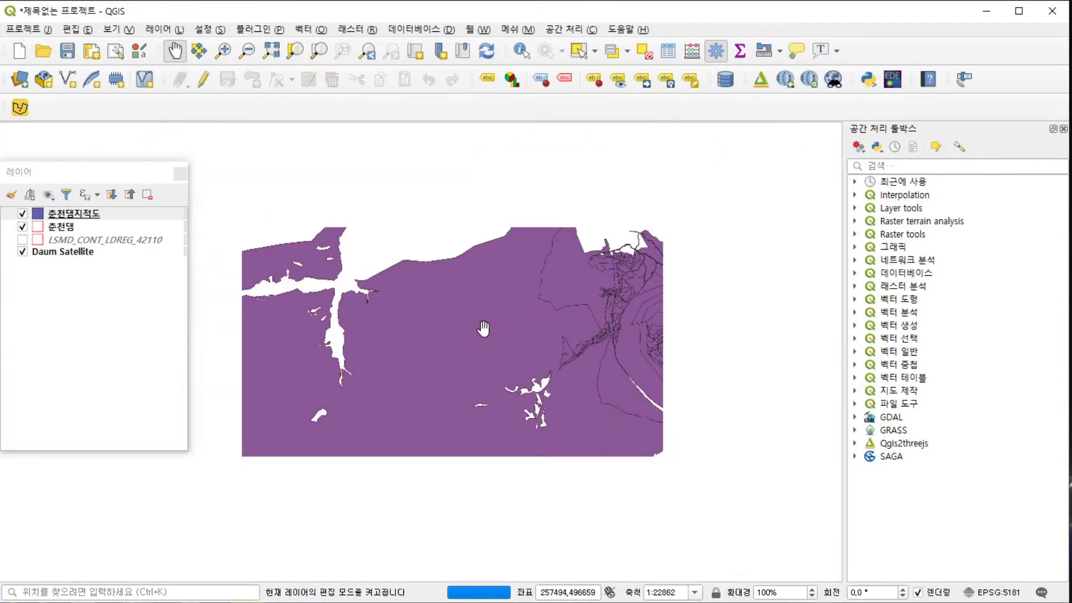
{"action": "scroll", "coordinate": [450, 300], "scroll_direction": "down", "scroll_amount": 1}
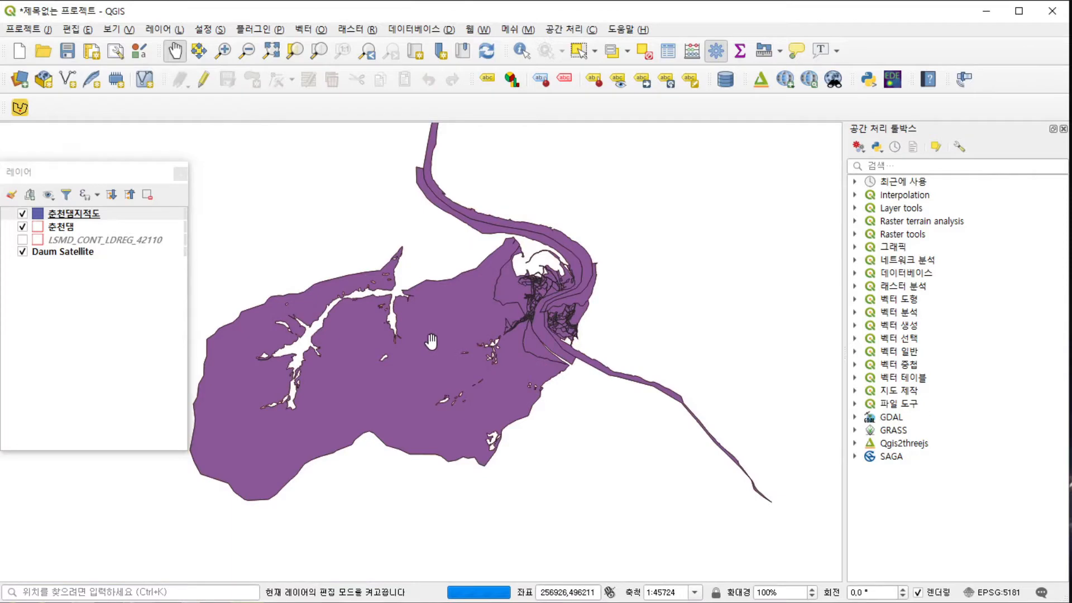
{"action": "left_click", "coordinate": [56, 222]}
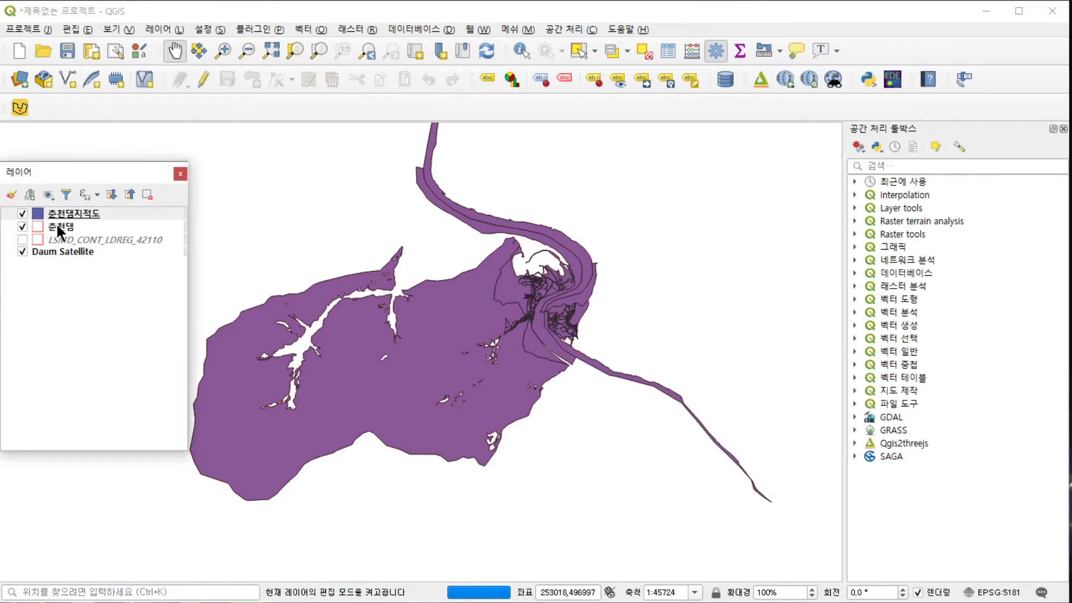
{"action": "left_click", "coordinate": [22, 213]}
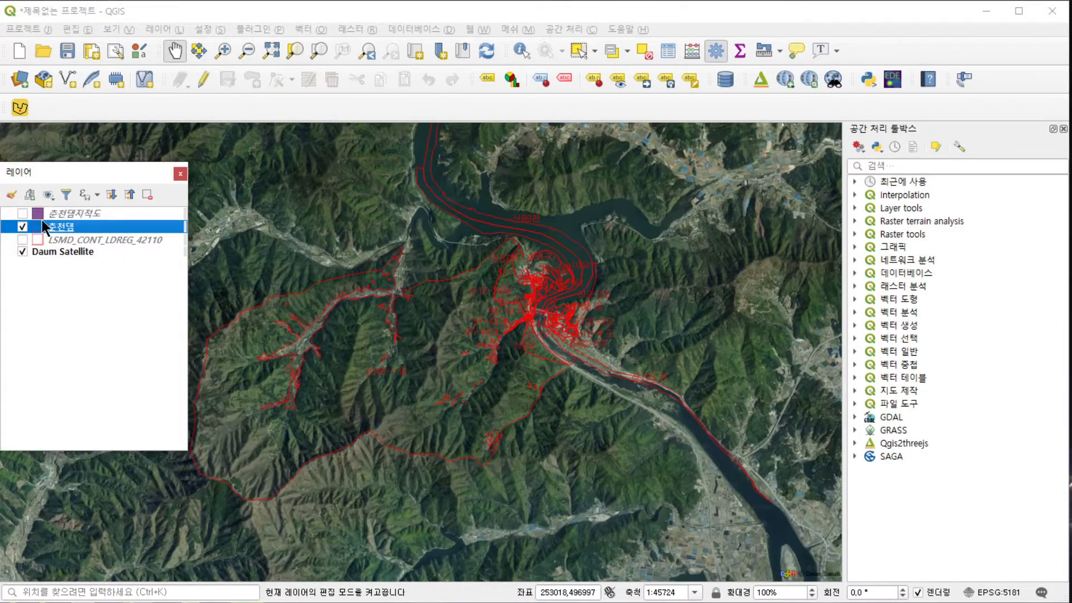
{"action": "right_click", "coordinate": [55, 230]}
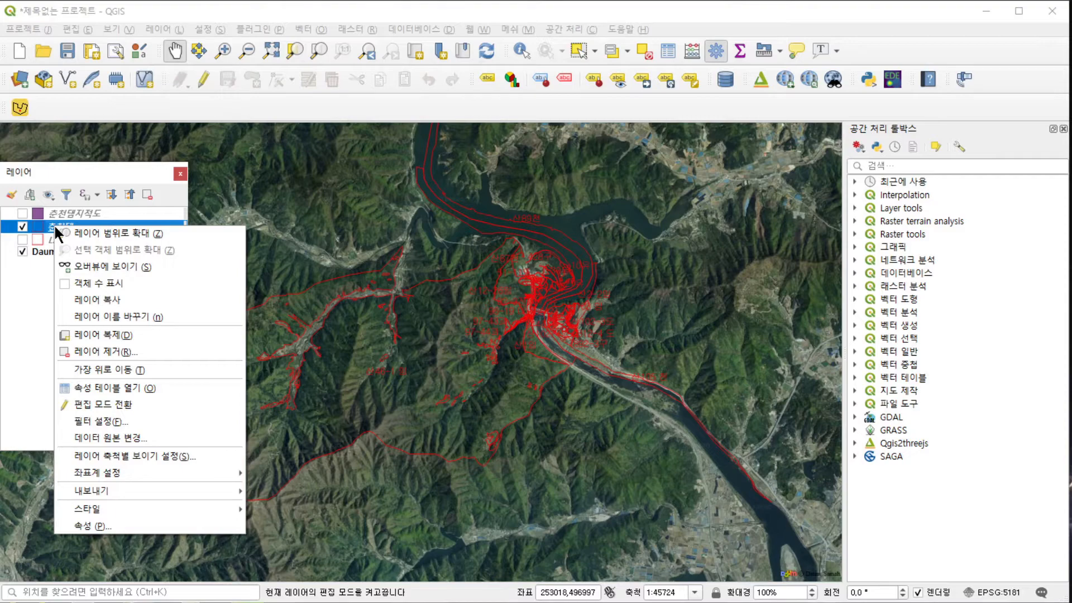
{"action": "left_click", "coordinate": [7, 271]}
{"action": "left_click", "coordinate": [6, 271]}
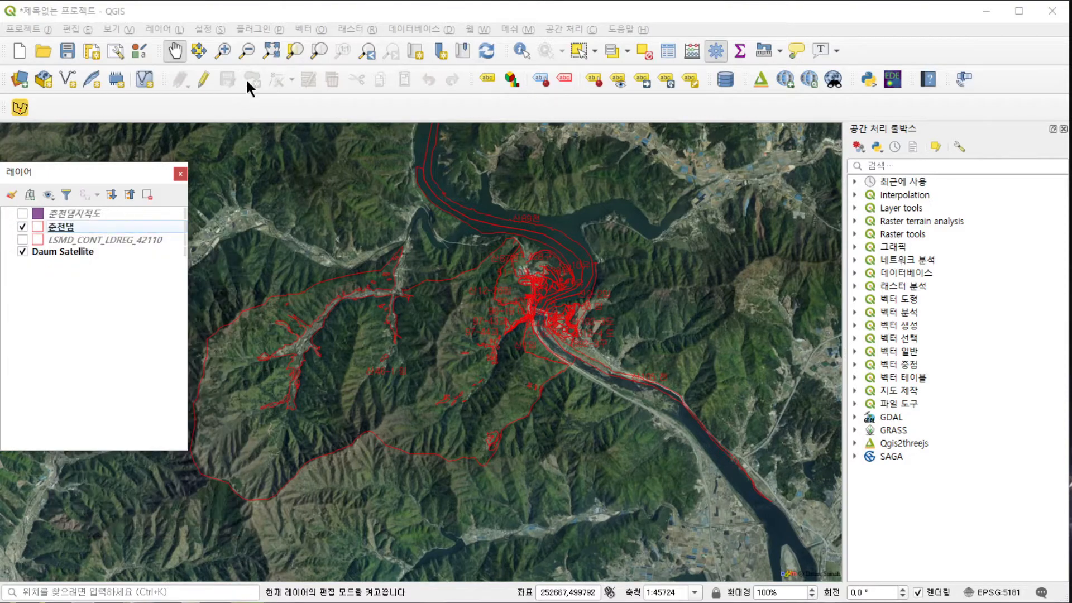
{"action": "left_click", "coordinate": [304, 30]}
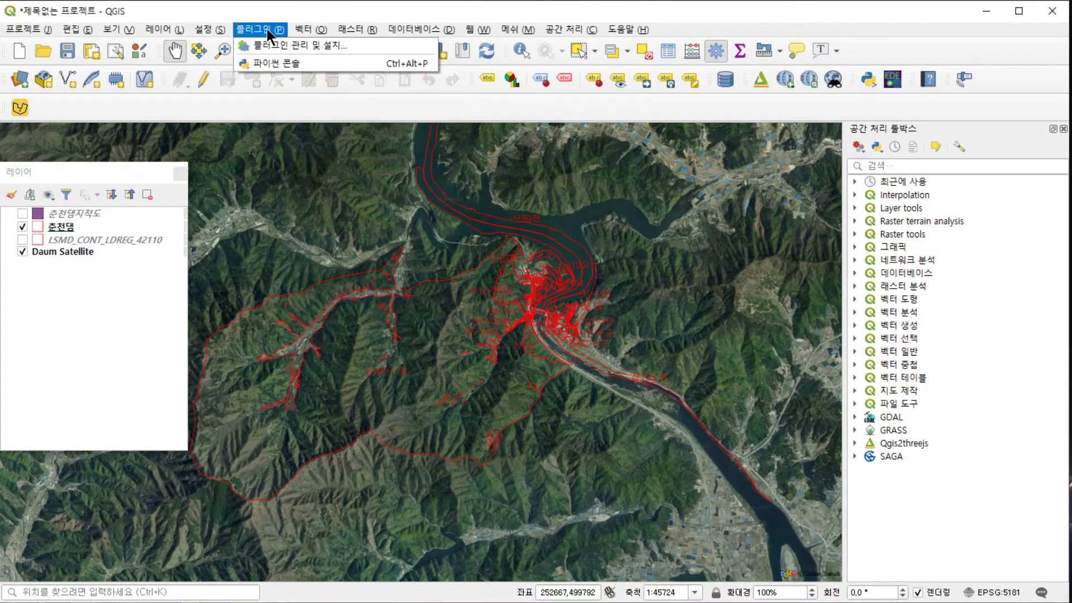
{"action": "mouse_move", "coordinate": [320, 65]}
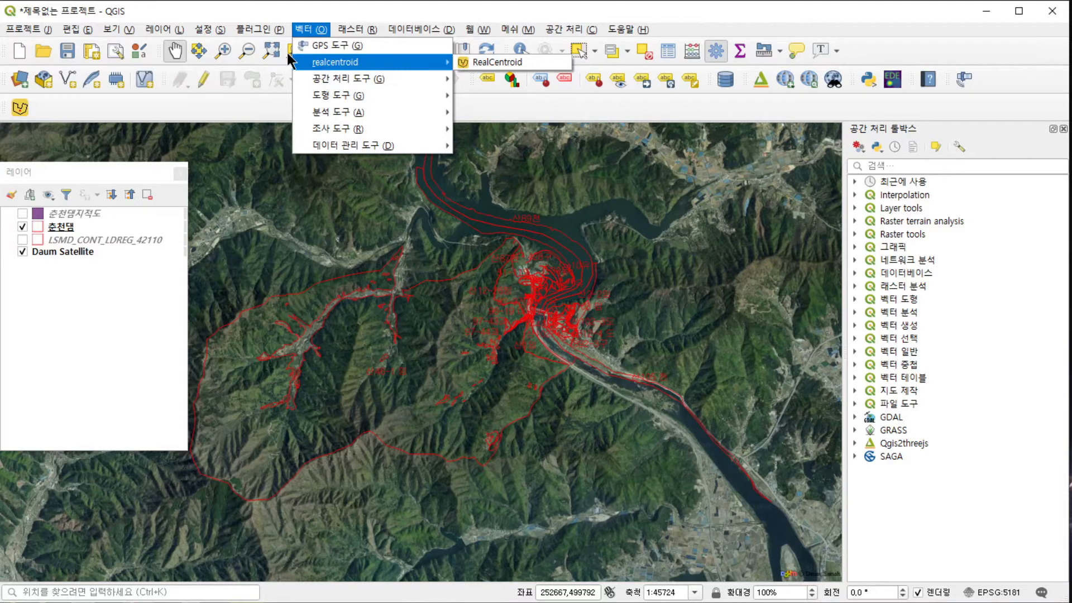
Search all available plugins for centroid to check the realcentroid plugin, then close the plugin manager.
{"action": "left_click", "coordinate": [245, 27]}
{"action": "left_click", "coordinate": [246, 25]}
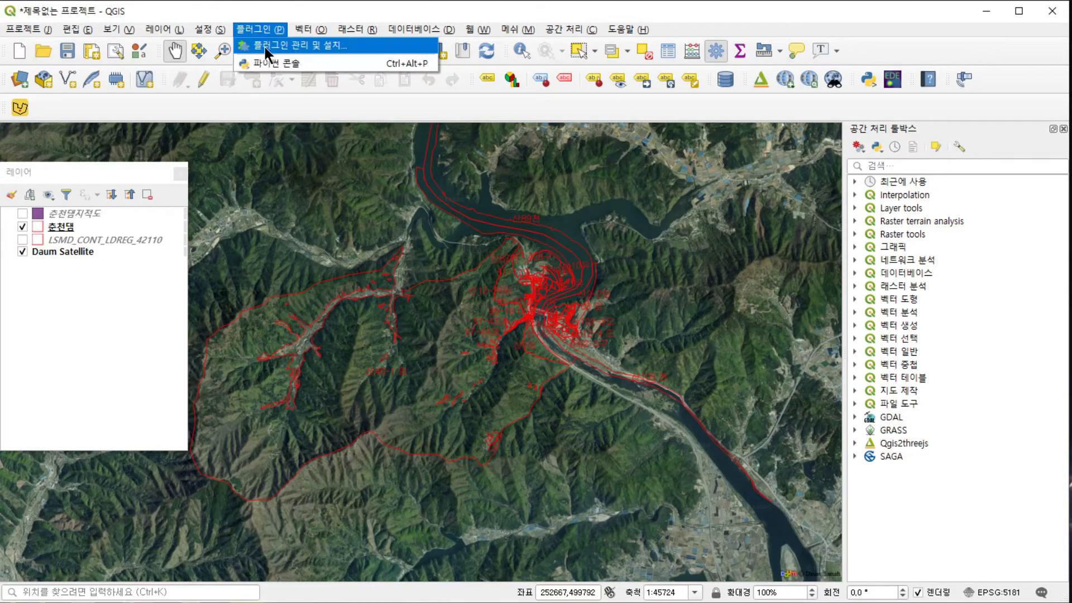
{"action": "left_click", "coordinate": [266, 46]}
{"action": "left_click_drag", "start_coordinate": [595, 246], "coordinate": [558, 145]}
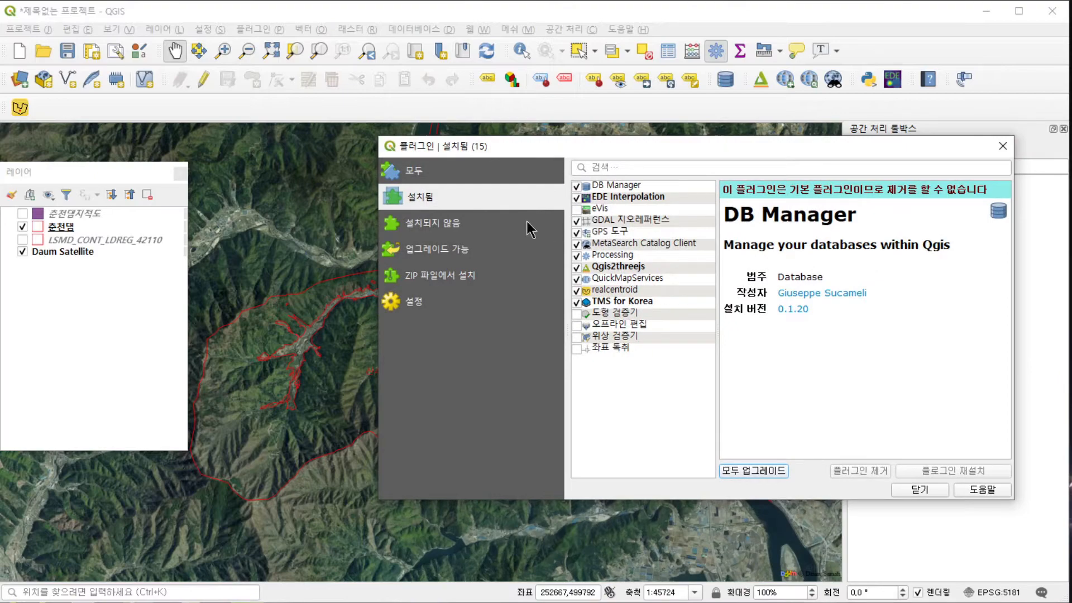
{"action": "left_click", "coordinate": [619, 167]}
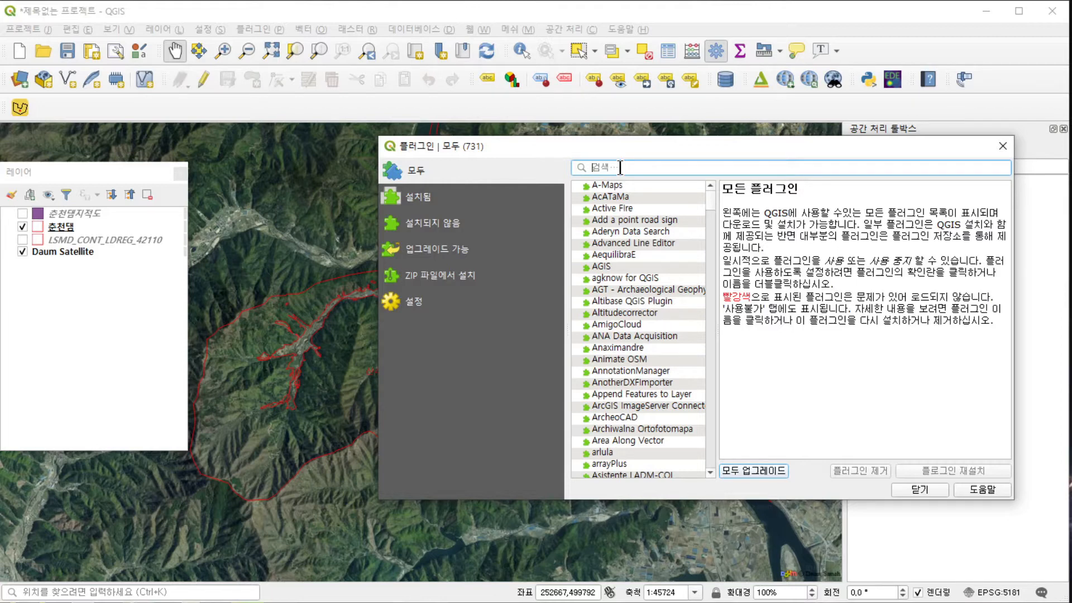
{"action": "type", "text": "cen"}
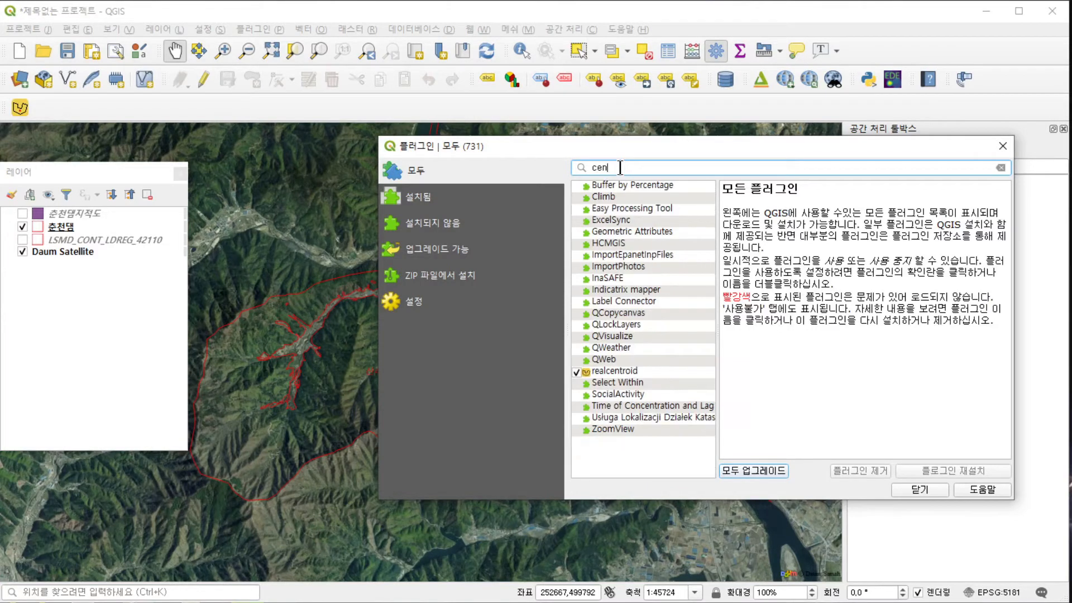
{"action": "type", "text": "troid"}
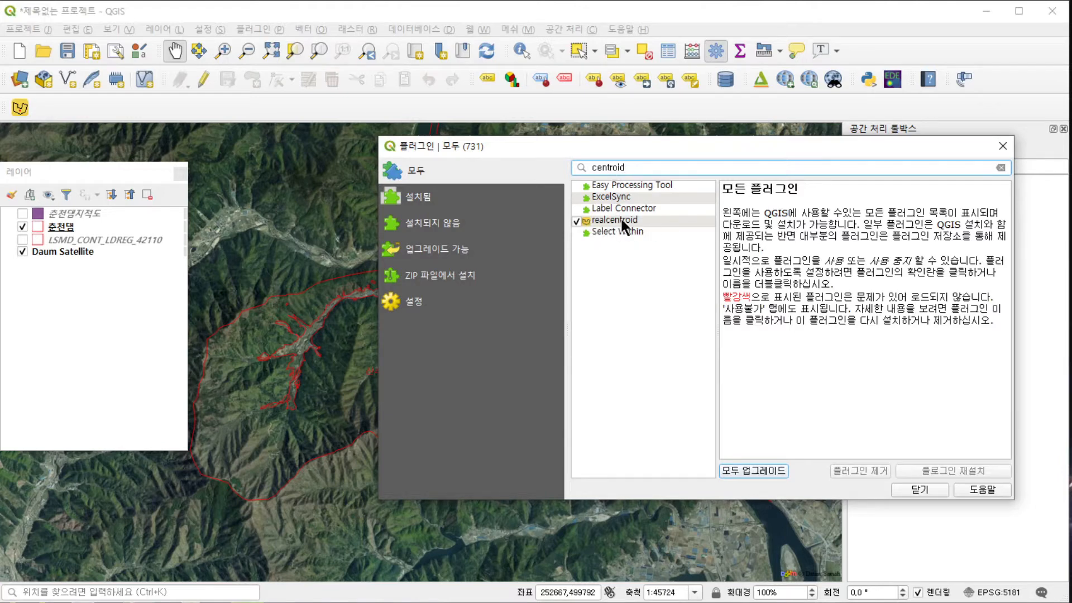
{"action": "left_click", "coordinate": [931, 489]}
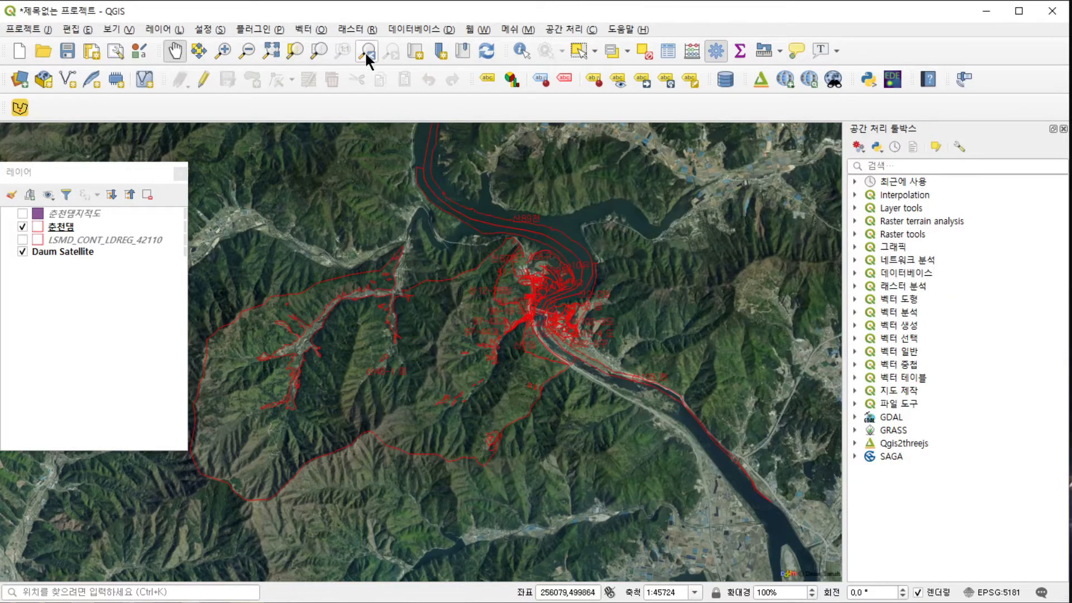
Open realcentroid and use the 춘천댐 layer as its polygon layer.
{"action": "left_click", "coordinate": [303, 30]}
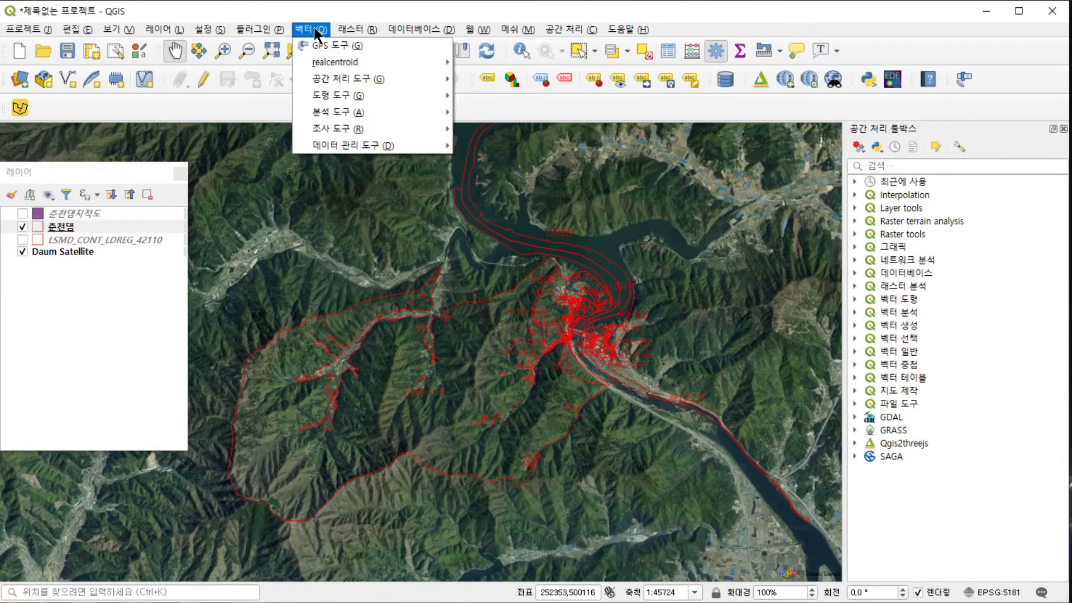
{"action": "mouse_move", "coordinate": [391, 78]}
{"action": "mouse_move", "coordinate": [416, 61]}
{"action": "left_click", "coordinate": [523, 65]}
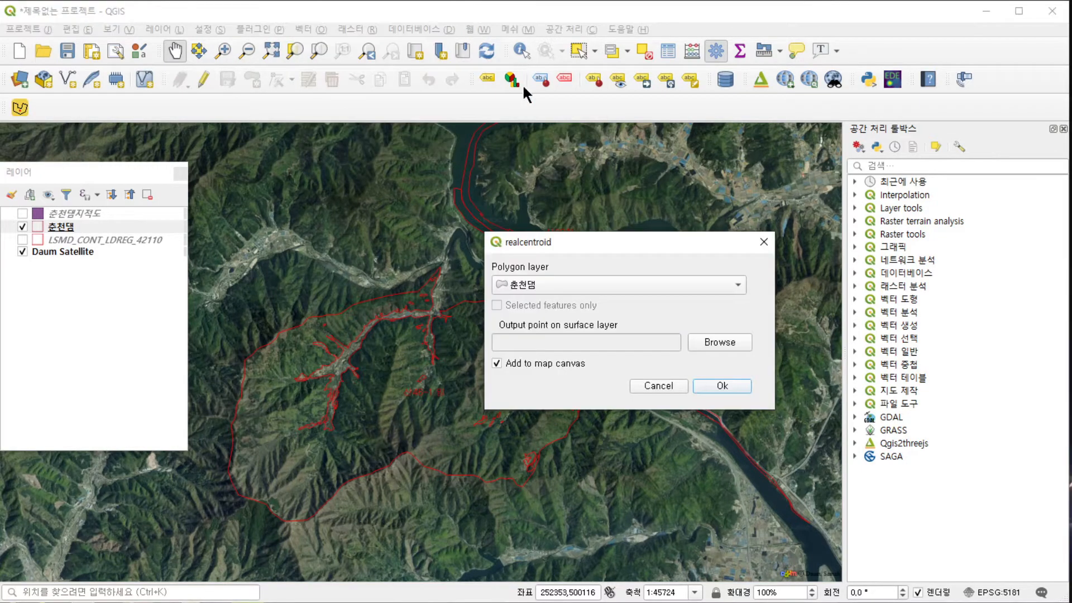
{"action": "left_click", "coordinate": [561, 289]}
{"action": "left_click", "coordinate": [535, 283]}
{"action": "left_click", "coordinate": [534, 284]}
{"action": "left_click", "coordinate": [535, 284]}
Create the centroid points as 춘천댐센트로이드.shp in the 연속지적도26 folder and add them to the map canvas.
{"action": "left_click", "coordinate": [715, 342]}
{"action": "left_click", "coordinate": [537, 275]}
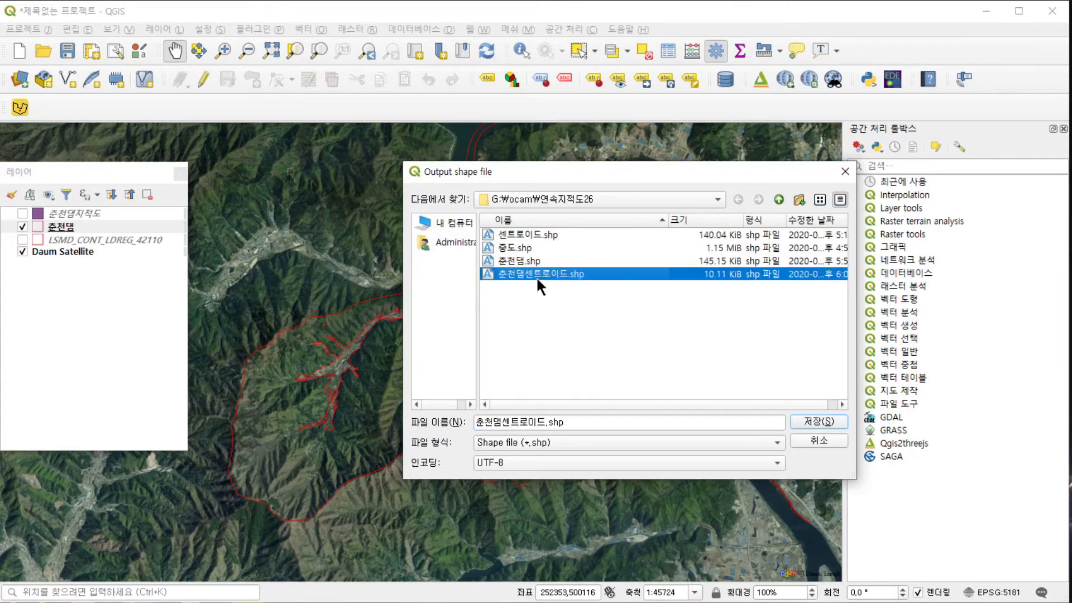
{"action": "left_click", "coordinate": [574, 423]}
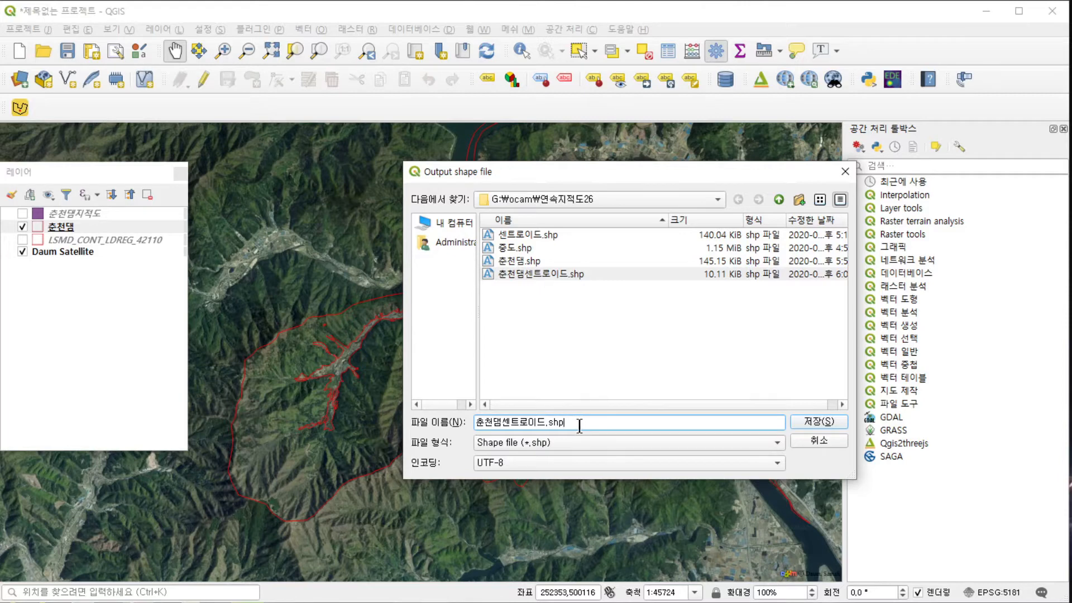
{"action": "left_click", "coordinate": [820, 422]}
{"action": "left_click", "coordinate": [646, 346]}
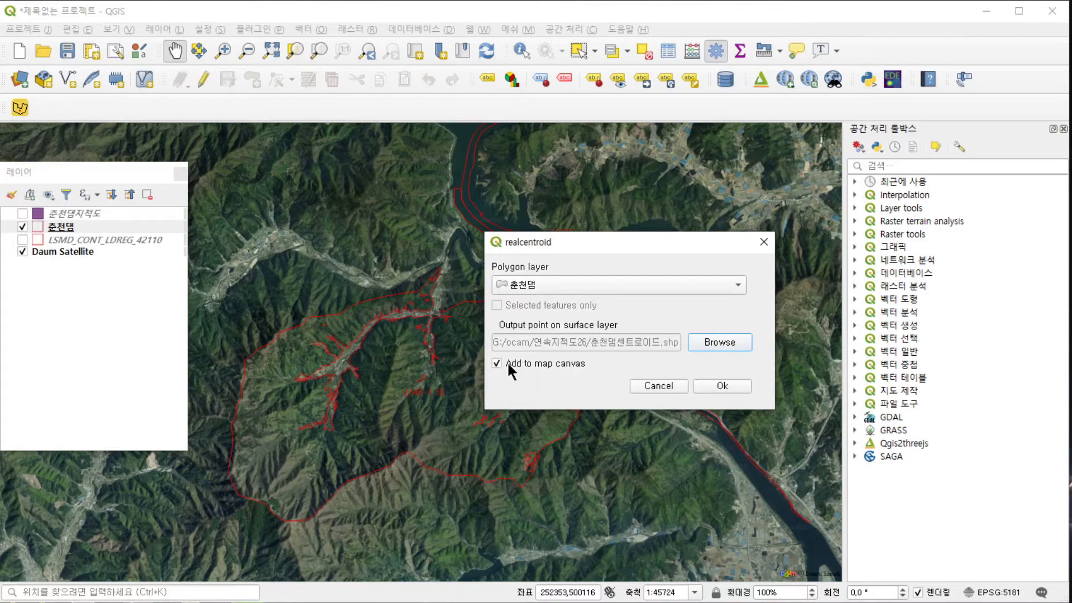
{"action": "left_click", "coordinate": [722, 385]}
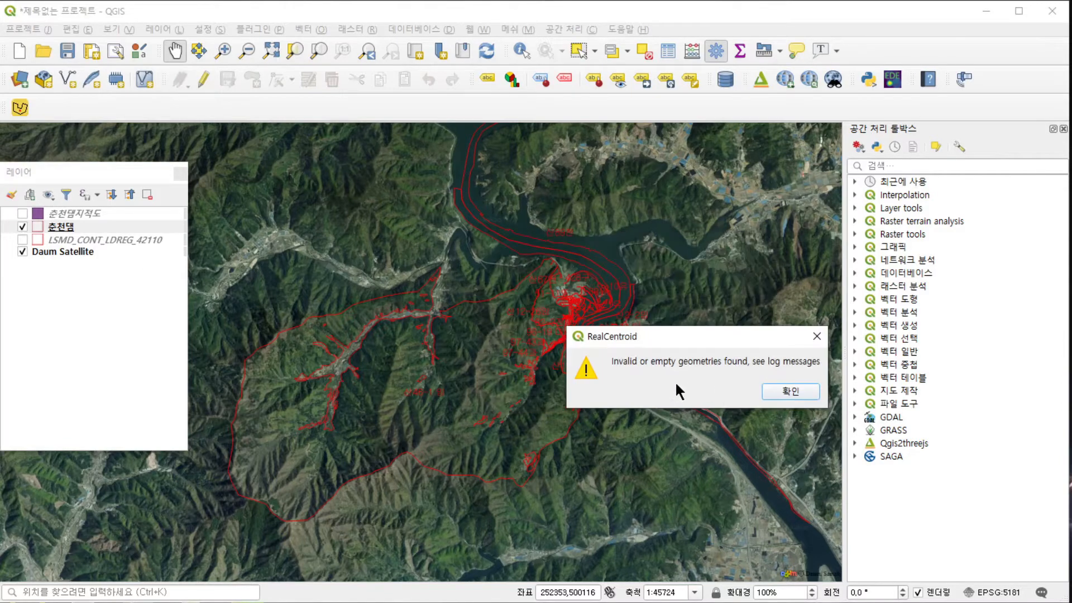
{"action": "left_click", "coordinate": [790, 393]}
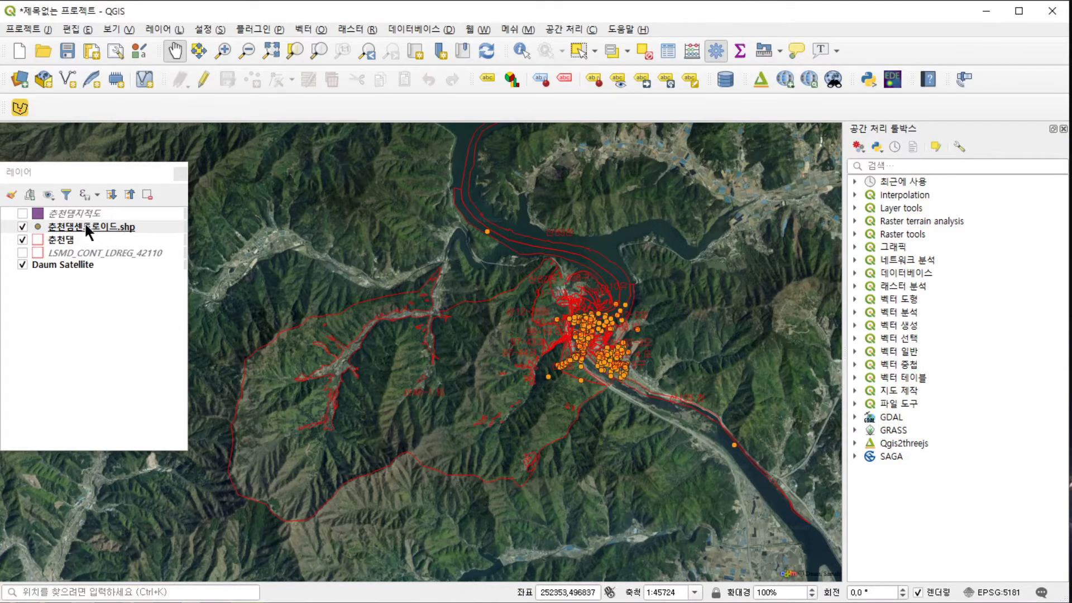
Inspect the centroid points' positions around the dam, then set the 춘천댐센트로이드.shp layer's coordinate system to 다음지도 완벽 (USER:100005).
{"action": "scroll", "coordinate": [598, 343], "scroll_direction": "up", "scroll_amount": 3}
{"action": "scroll", "coordinate": [363, 283], "scroll_direction": "up", "scroll_amount": 1}
{"action": "scroll", "coordinate": [420, 313], "scroll_direction": "down", "scroll_amount": 1}
{"action": "scroll", "coordinate": [511, 282], "scroll_direction": "down", "scroll_amount": 1}
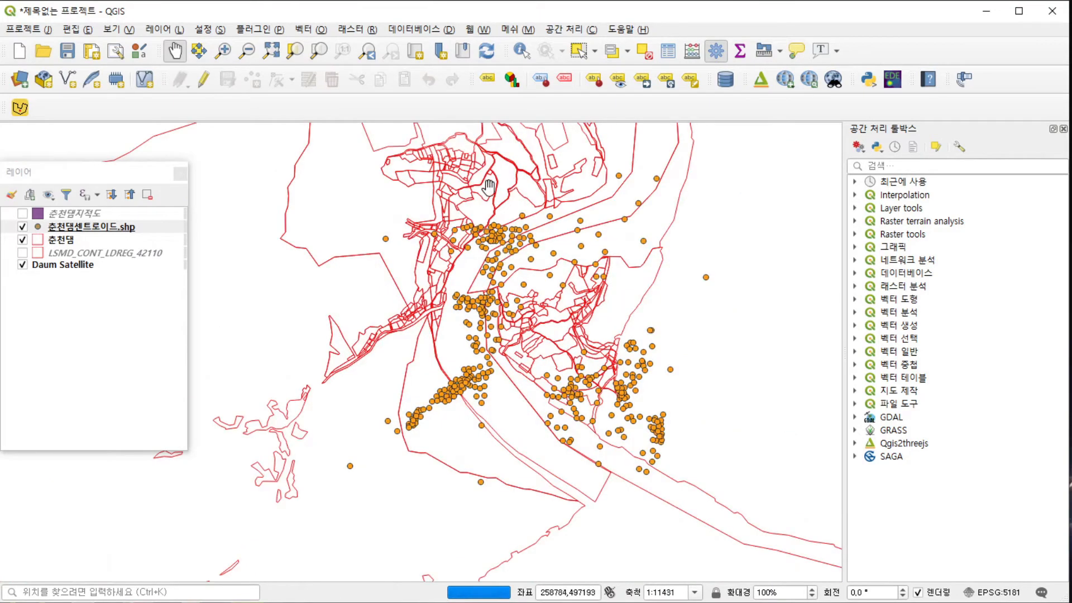
{"action": "scroll", "coordinate": [491, 221], "scroll_direction": "up", "scroll_amount": 1}
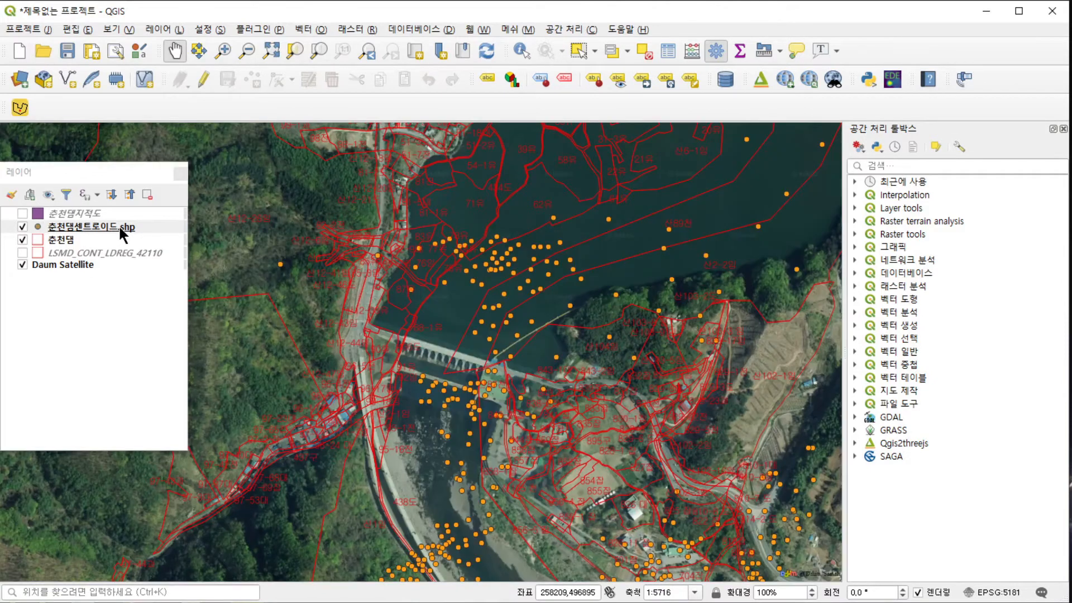
{"action": "right_click", "coordinate": [118, 225]}
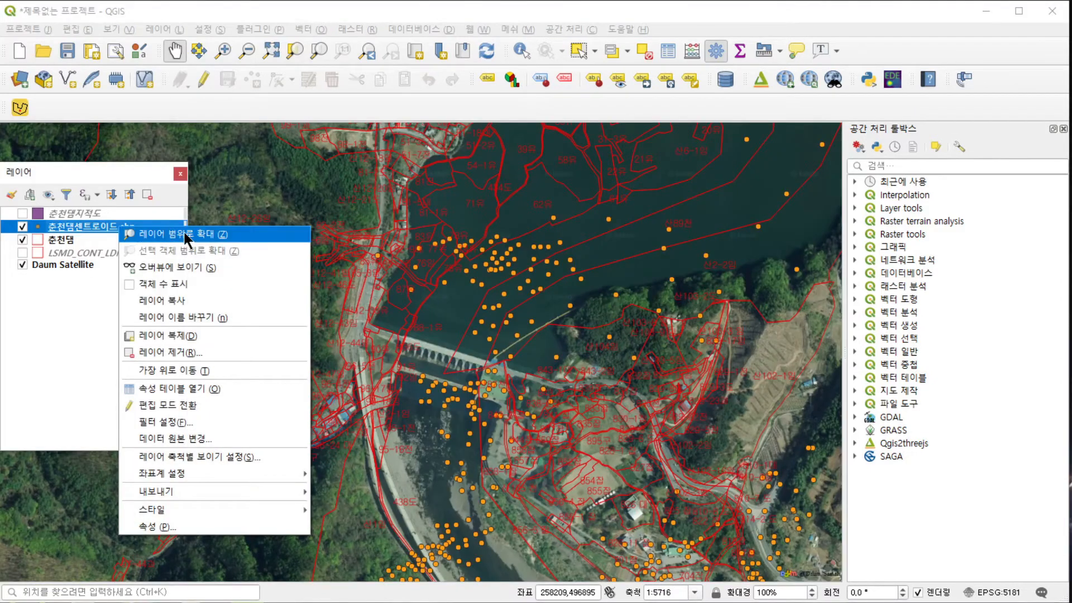
{"action": "mouse_move", "coordinate": [194, 471]}
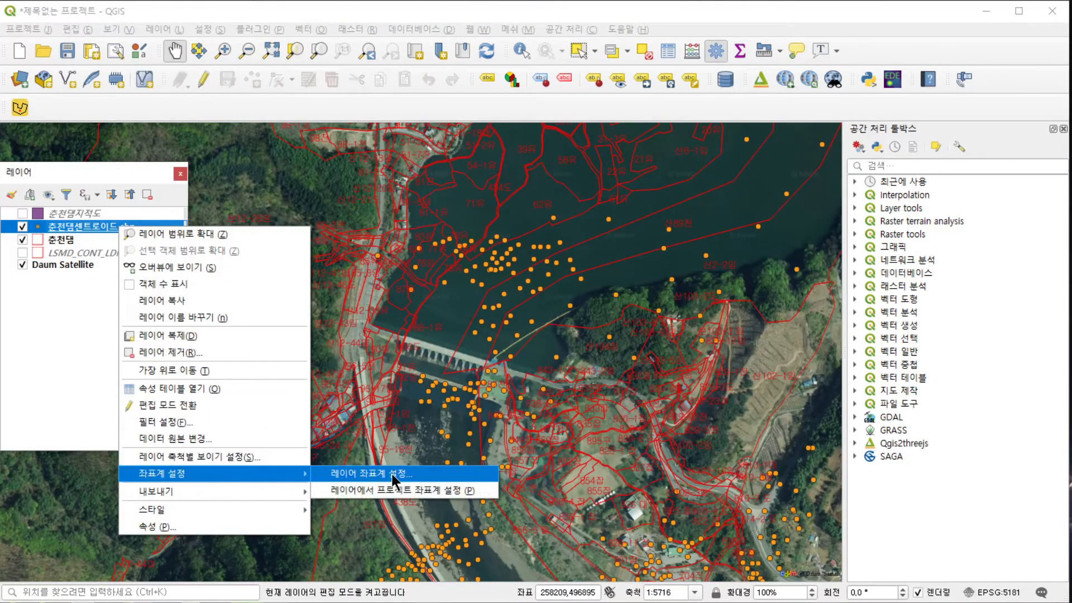
{"action": "left_click", "coordinate": [396, 474]}
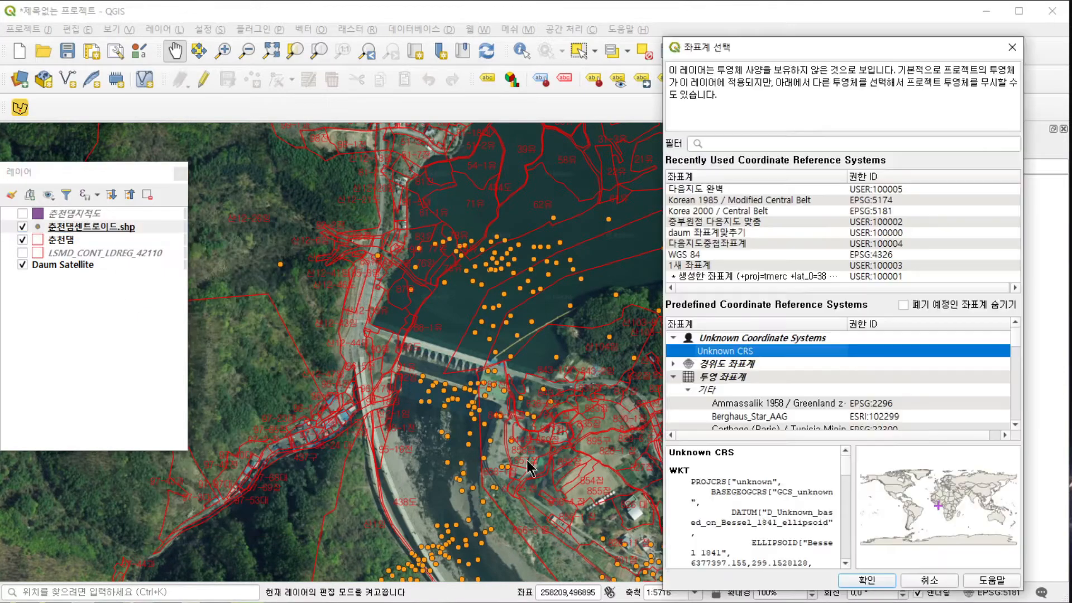
{"action": "left_click", "coordinate": [715, 190]}
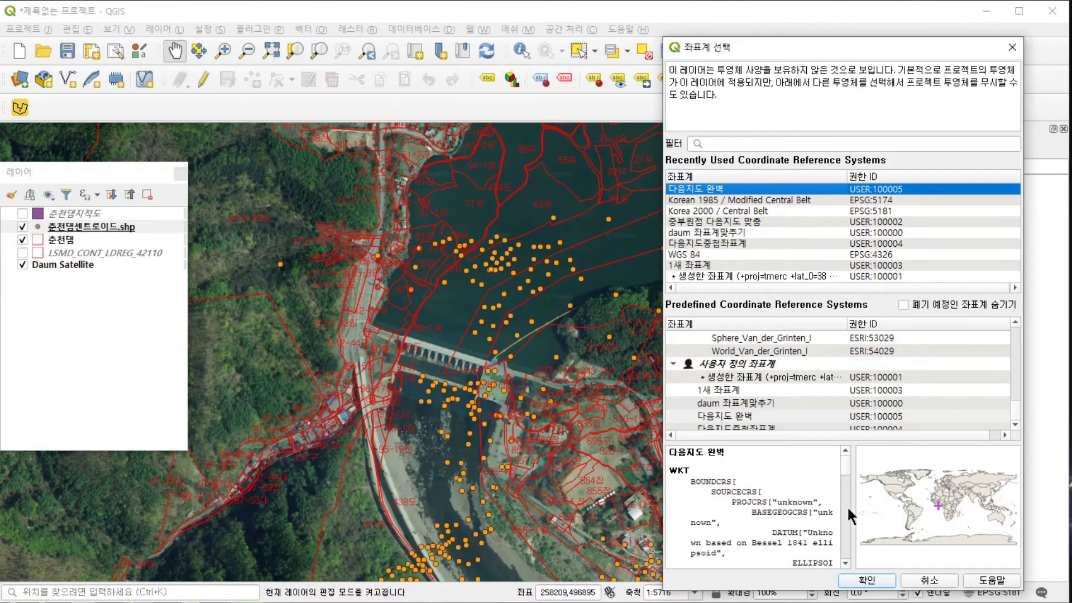
{"action": "left_click", "coordinate": [867, 580]}
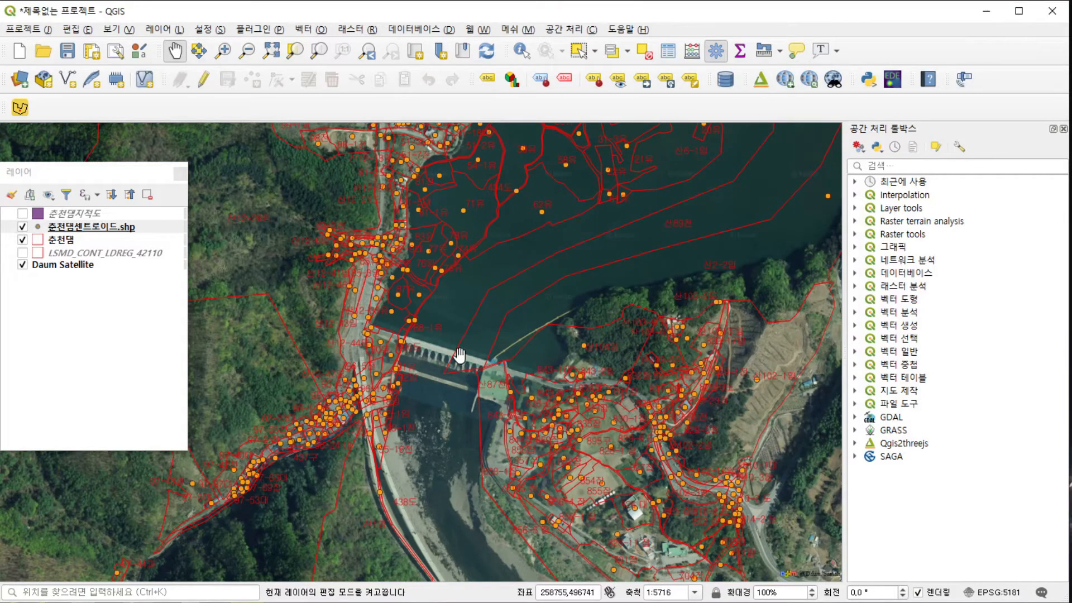
Compare the centroid points with the parcels, then hide the 춘천댐 layer.
{"action": "scroll", "coordinate": [391, 306], "scroll_direction": "up", "scroll_amount": 3}
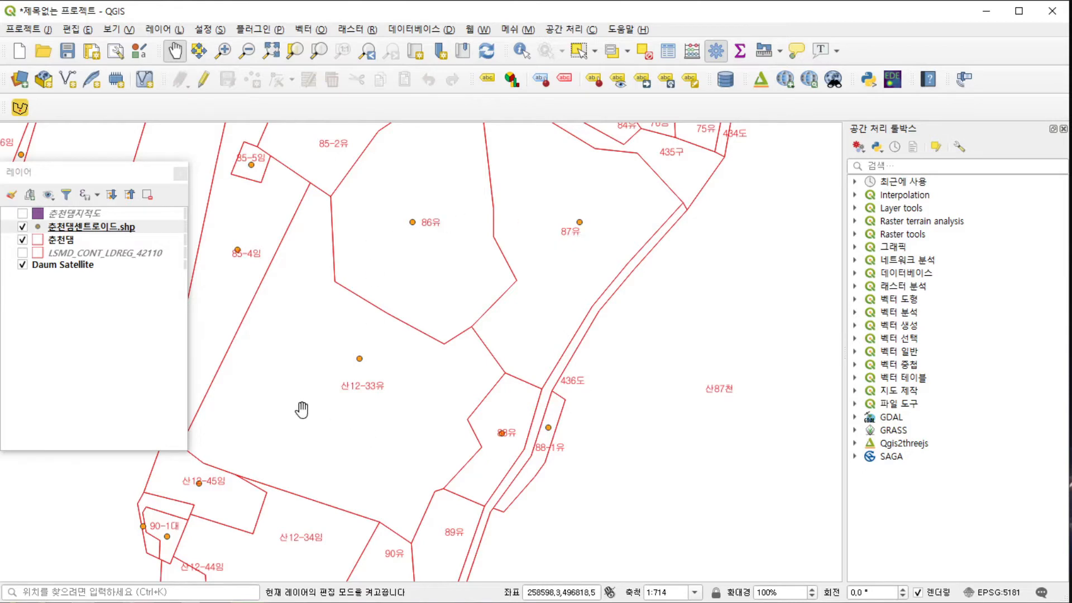
{"action": "scroll", "coordinate": [541, 461], "scroll_direction": "down", "scroll_amount": 3}
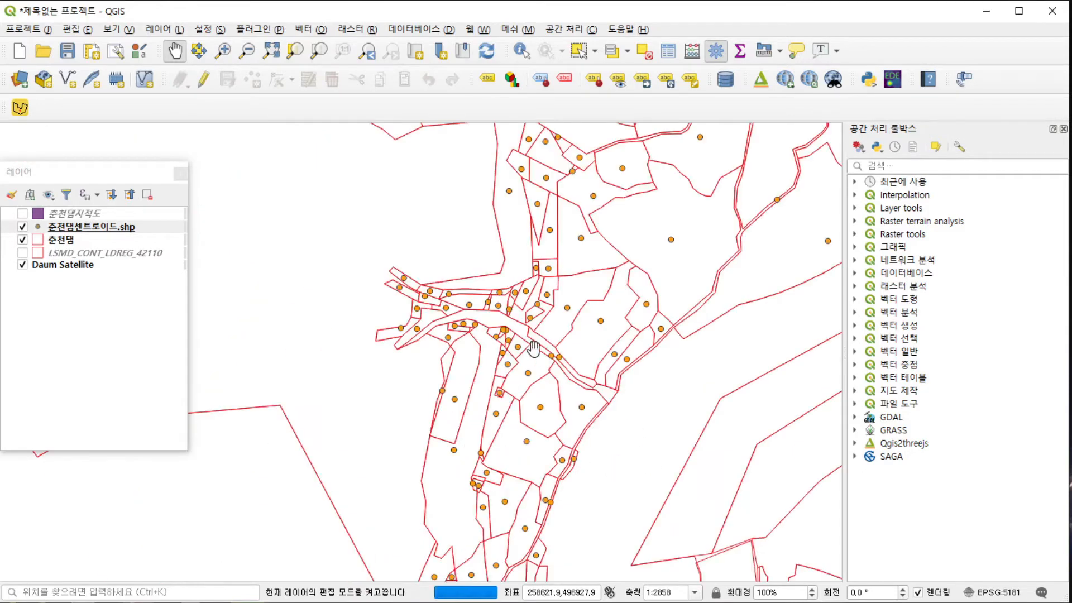
{"action": "left_click", "coordinate": [22, 239]}
{"action": "left_click", "coordinate": [118, 226]}
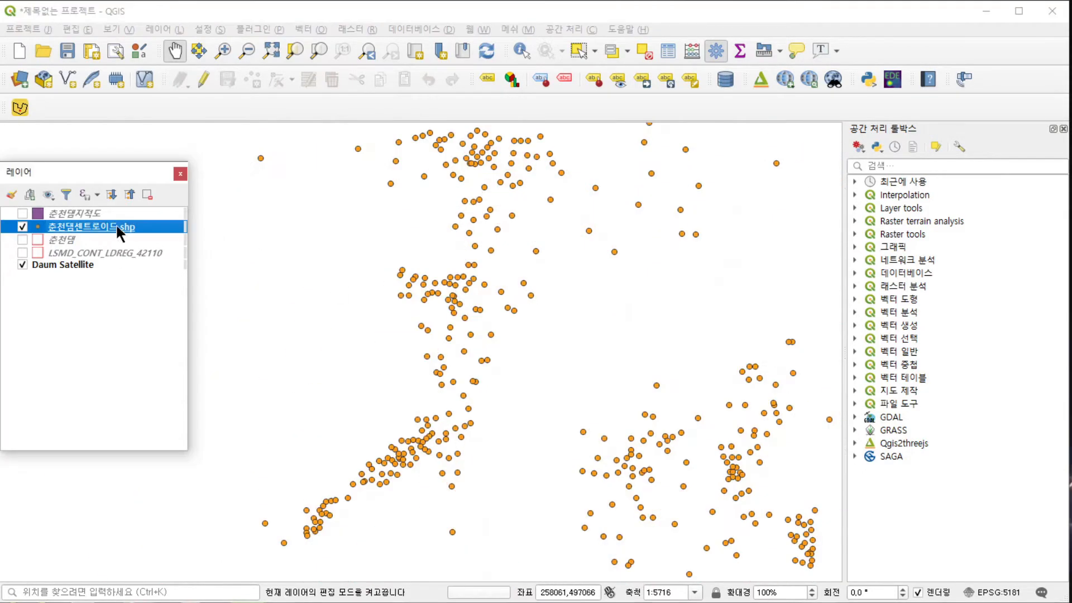
{"action": "right_click", "coordinate": [118, 226]}
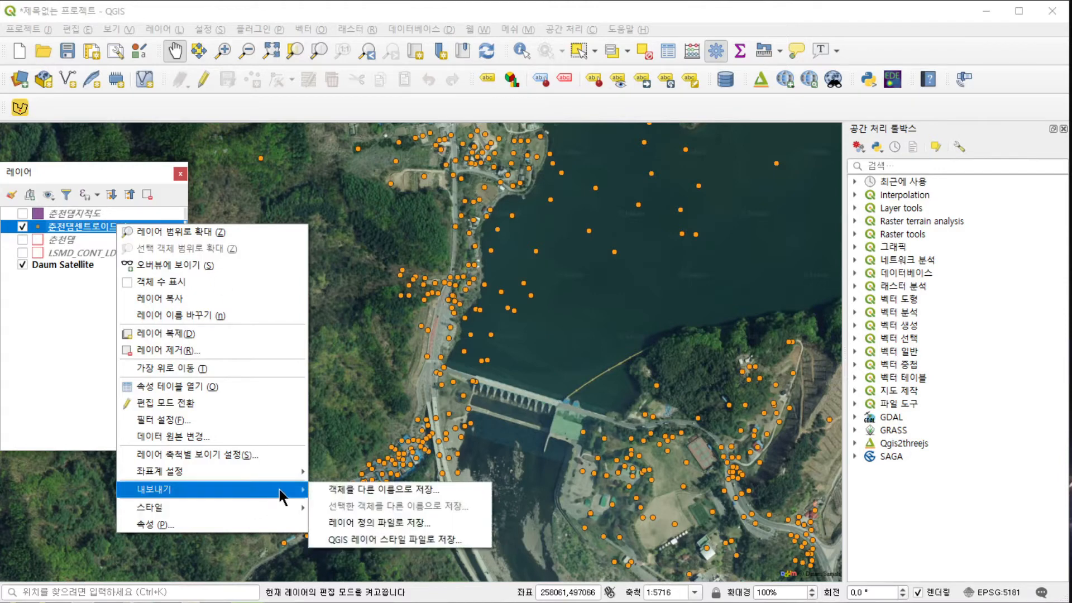
{"action": "left_click", "coordinate": [381, 489]}
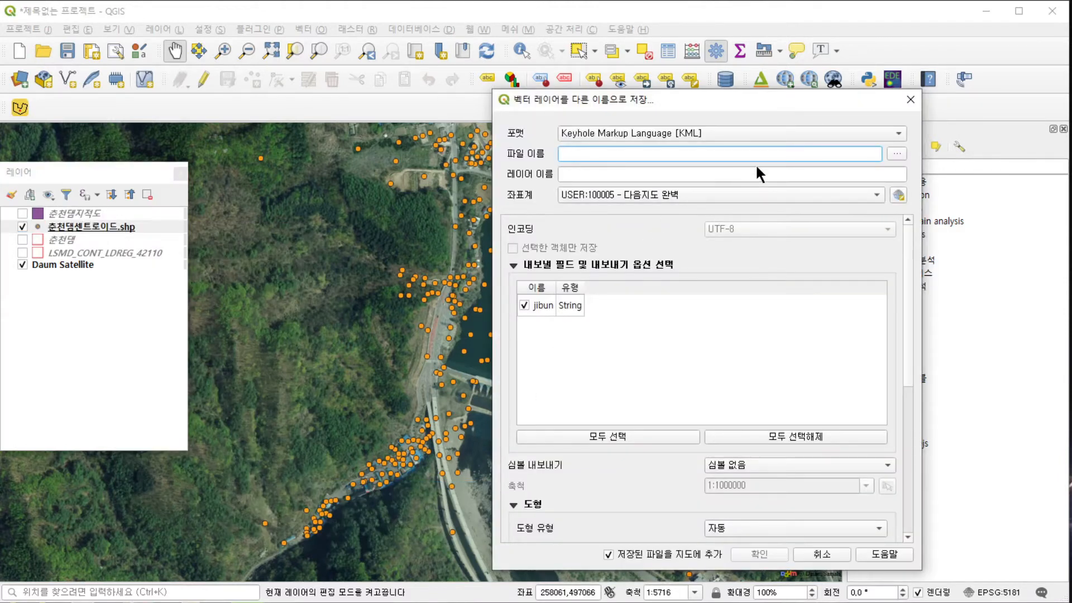
{"action": "left_click", "coordinate": [896, 153]}
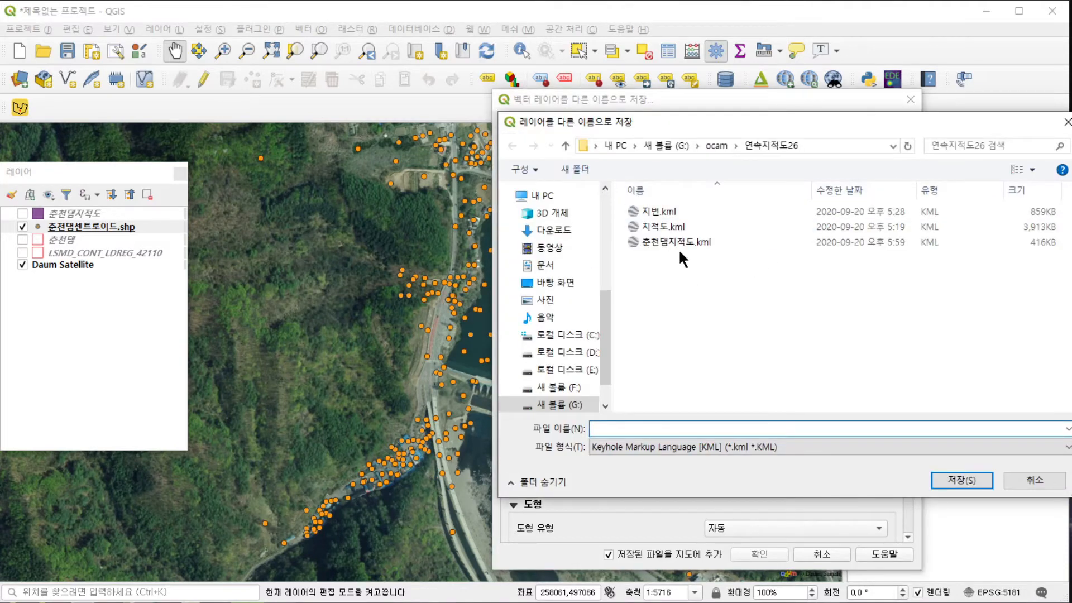
{"action": "left_click", "coordinate": [672, 242]}
{"action": "left_click", "coordinate": [611, 427]}
{"action": "left_click", "coordinate": [642, 428]}
{"action": "left_click", "coordinate": [668, 428]}
{"action": "left_click", "coordinate": [620, 428]}
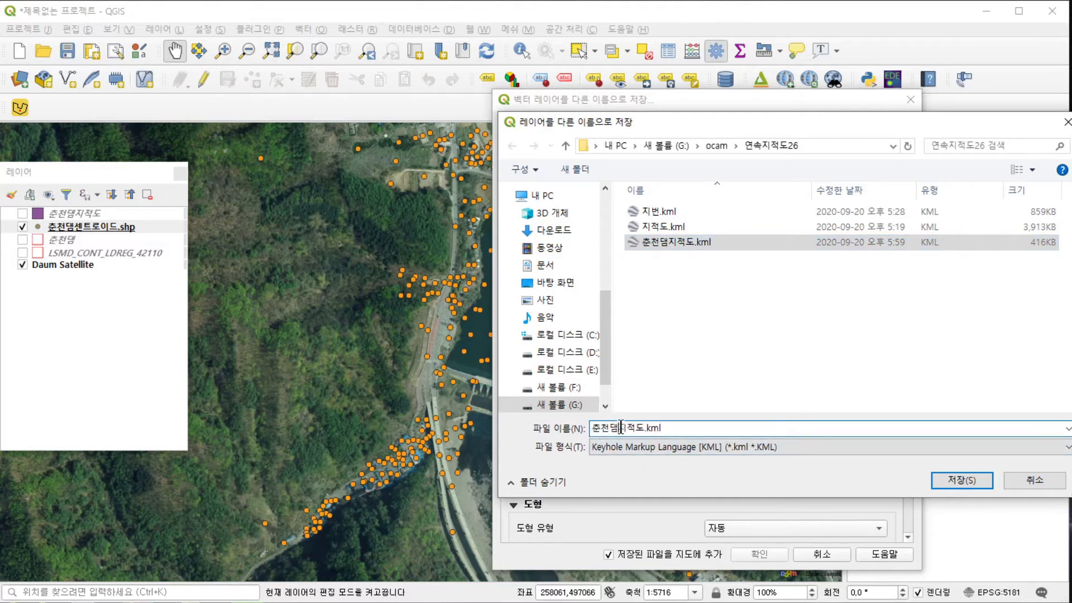
{"action": "left_click_drag", "start_coordinate": [620, 427], "coordinate": [759, 434]}
{"action": "type", "text": "지번"}
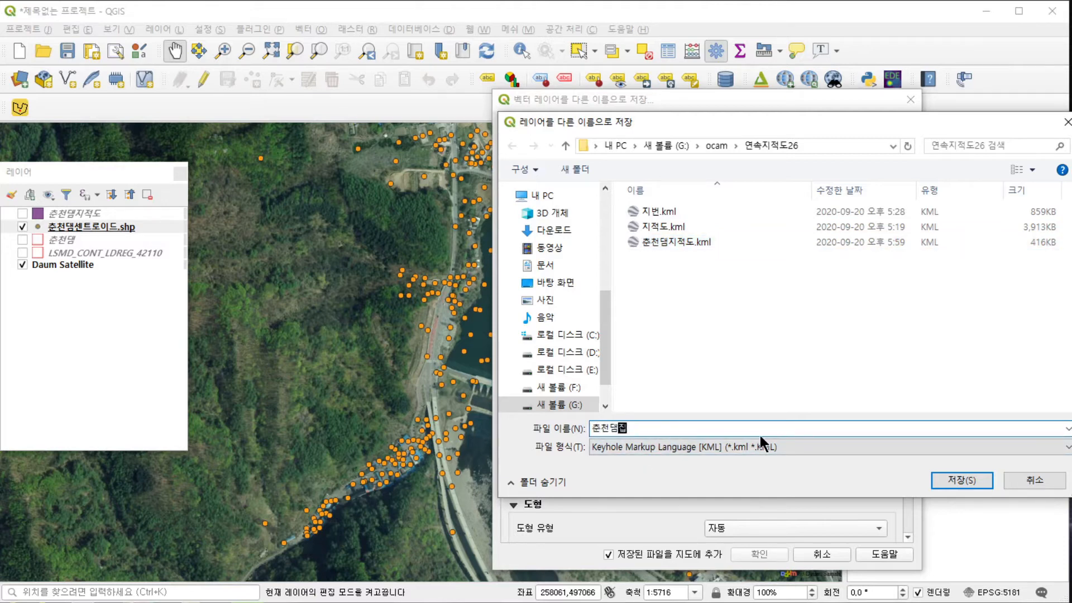
{"action": "left_click", "coordinate": [958, 479]}
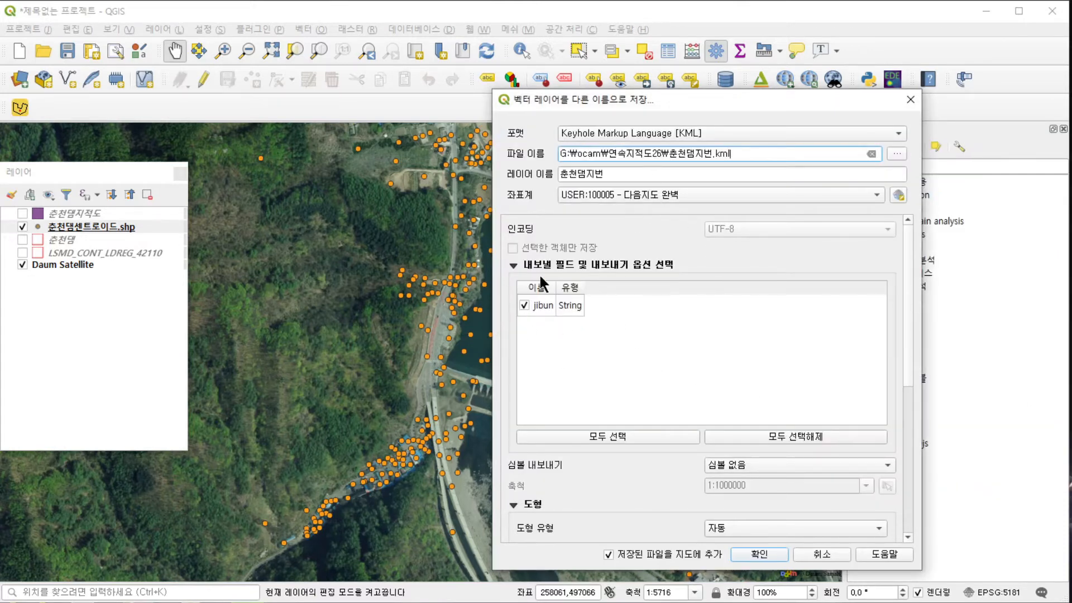
{"action": "scroll", "coordinate": [708, 246], "scroll_direction": "down", "scroll_amount": 1}
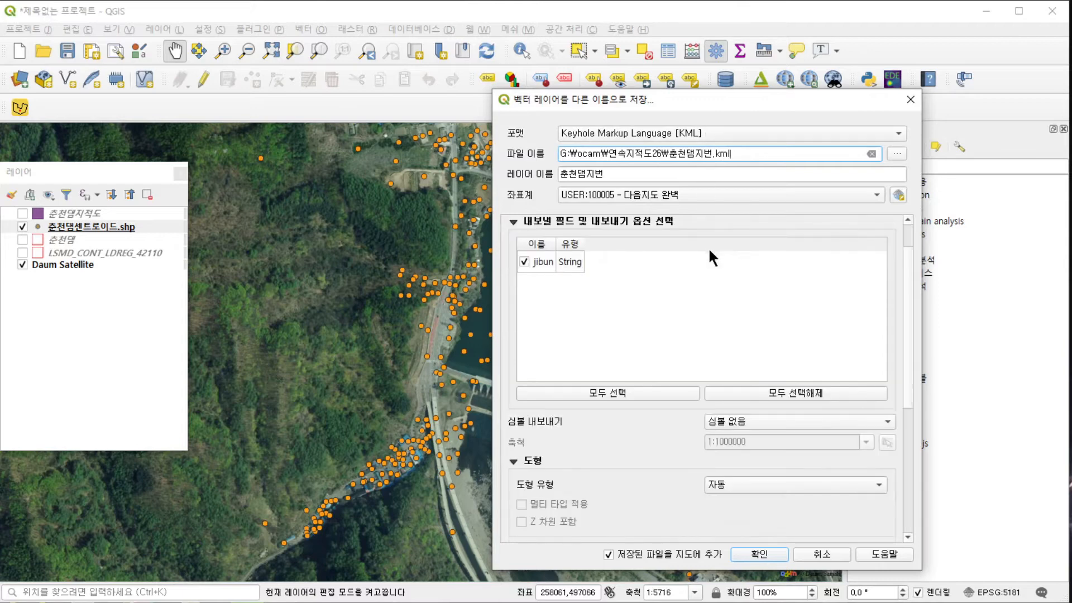
{"action": "scroll", "coordinate": [592, 285], "scroll_direction": "down", "scroll_amount": 2}
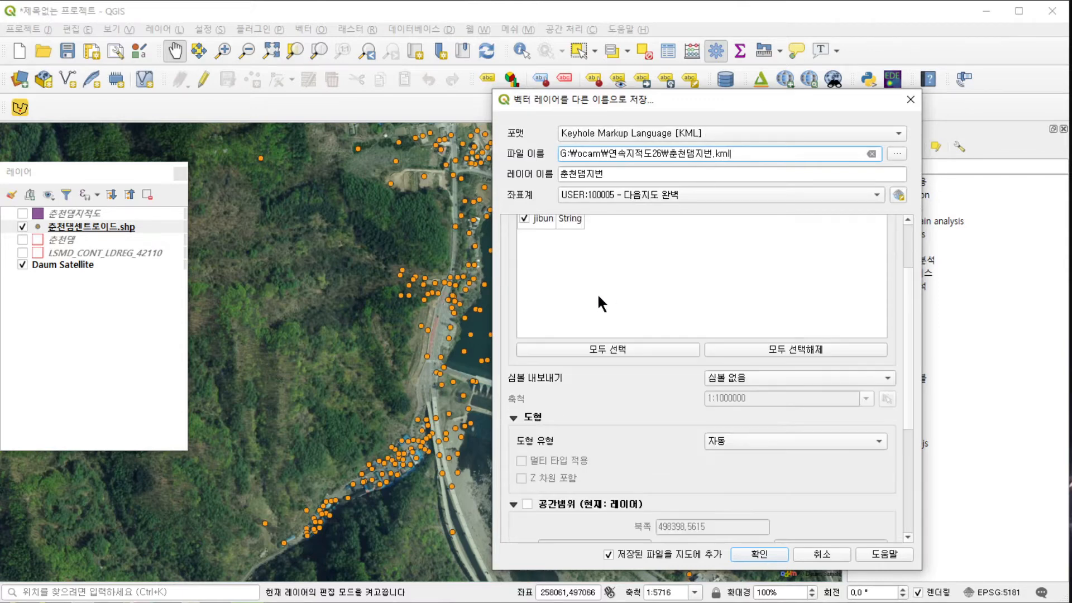
{"action": "scroll", "coordinate": [603, 293], "scroll_direction": "down", "scroll_amount": 4}
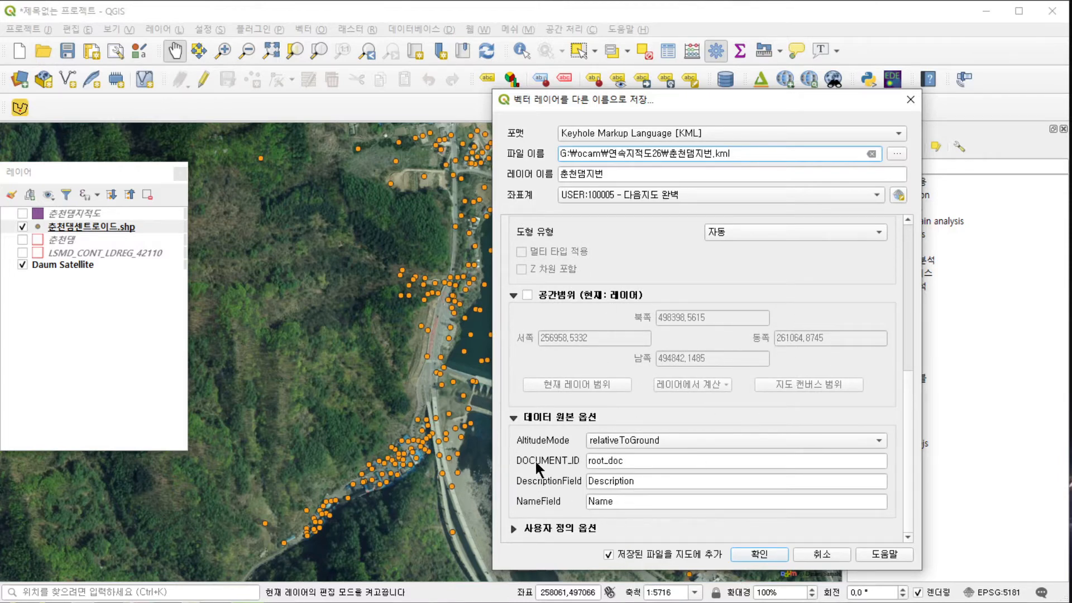
{"action": "left_click", "coordinate": [527, 418]}
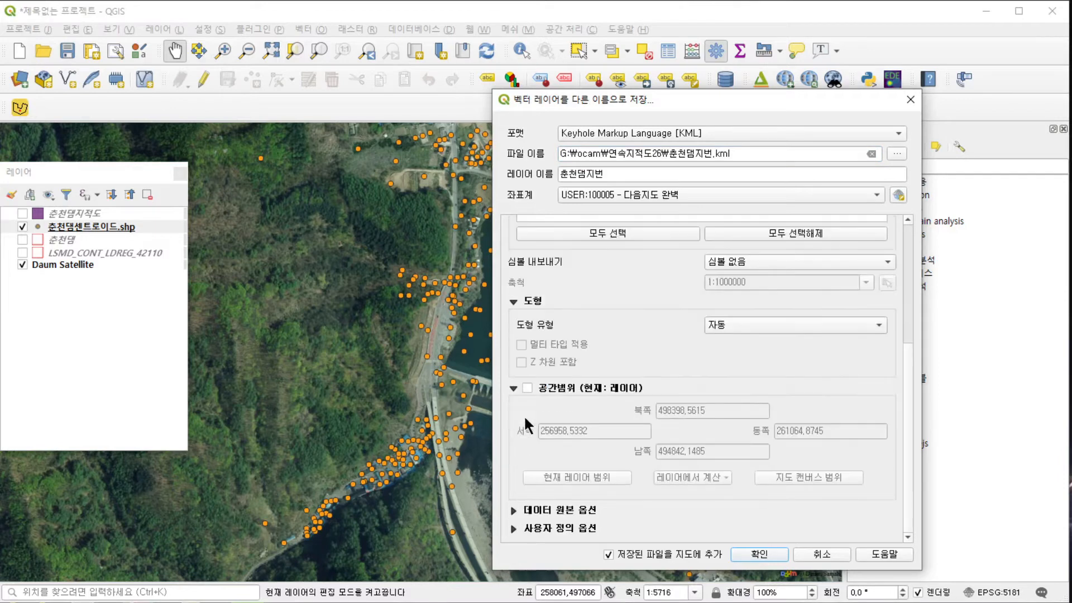
{"action": "left_click", "coordinate": [513, 510]}
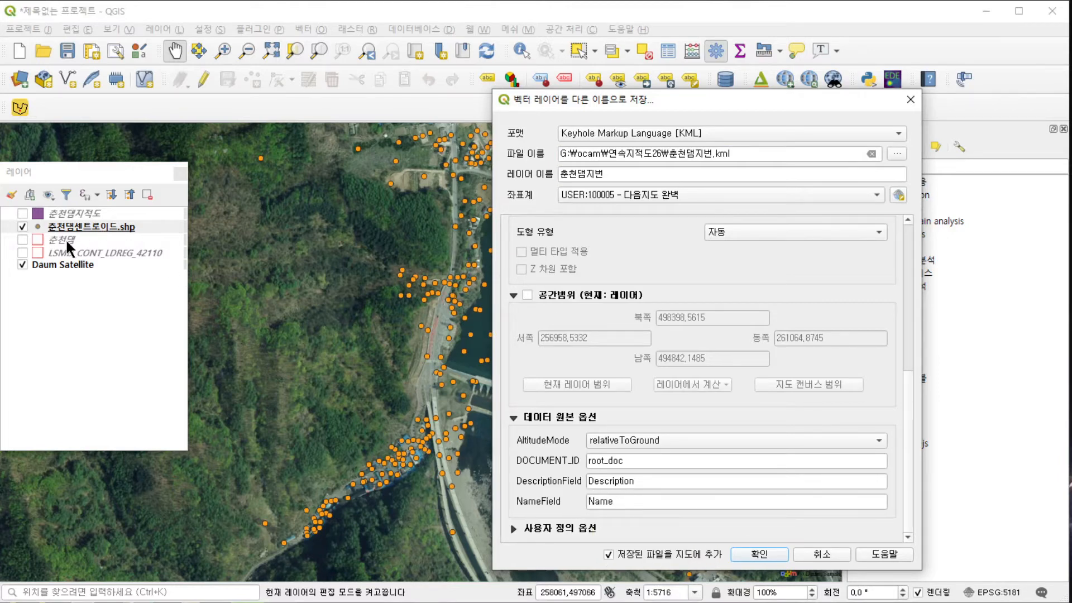
{"action": "left_click", "coordinate": [823, 550]}
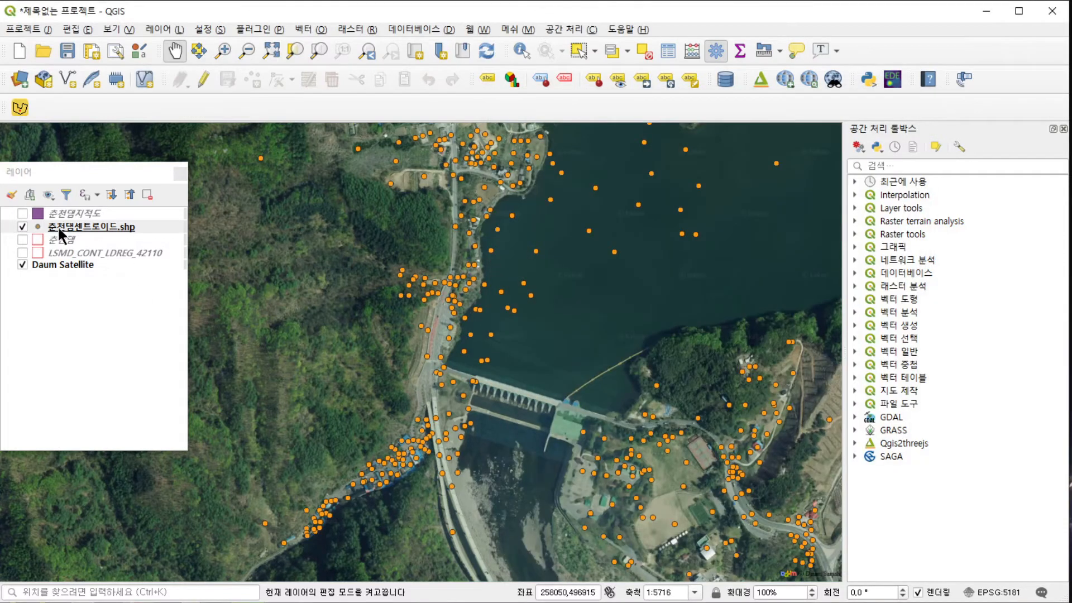
Review the jibun field in the 춘천댐 layer's attribute table, then close the table.
{"action": "left_click", "coordinate": [65, 240]}
{"action": "right_click", "coordinate": [66, 239]}
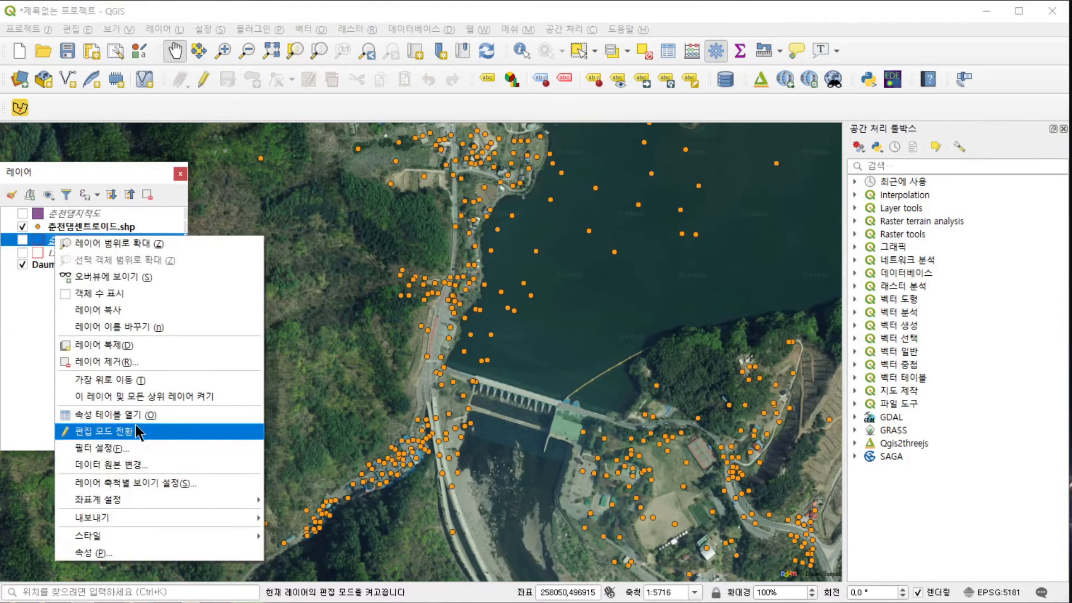
{"action": "left_click", "coordinate": [163, 414]}
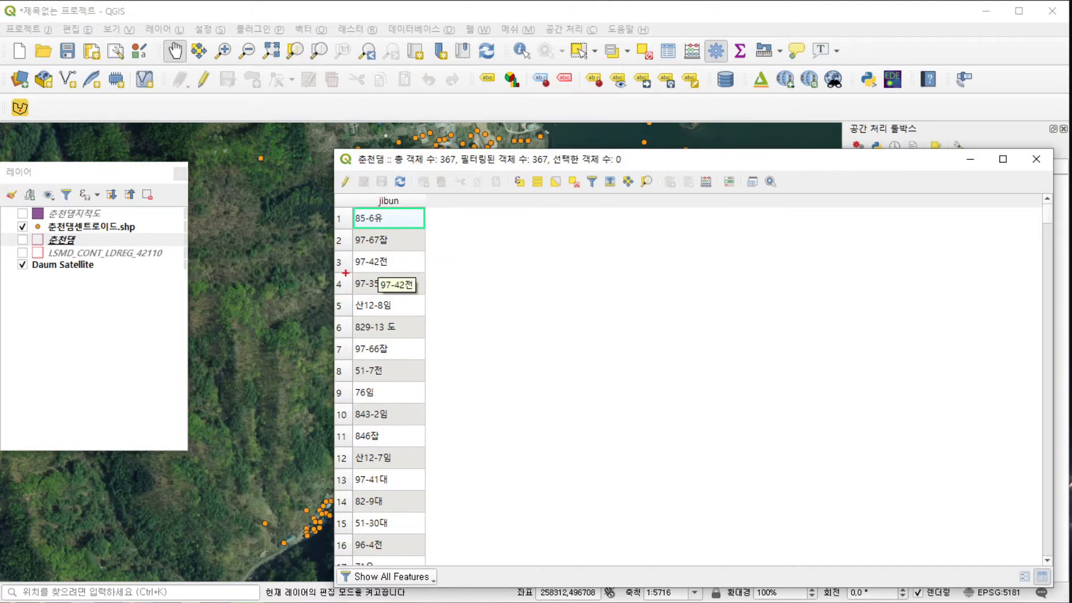
{"action": "mouse_move", "coordinate": [382, 189]}
{"action": "left_mouse_down"}
{"action": "mouse_move", "coordinate": [409, 200]}
{"action": "mouse_move", "coordinate": [401, 212]}
{"action": "mouse_move", "coordinate": [375, 213]}
{"action": "mouse_move", "coordinate": [371, 195]}
{"action": "left_mouse_up"}
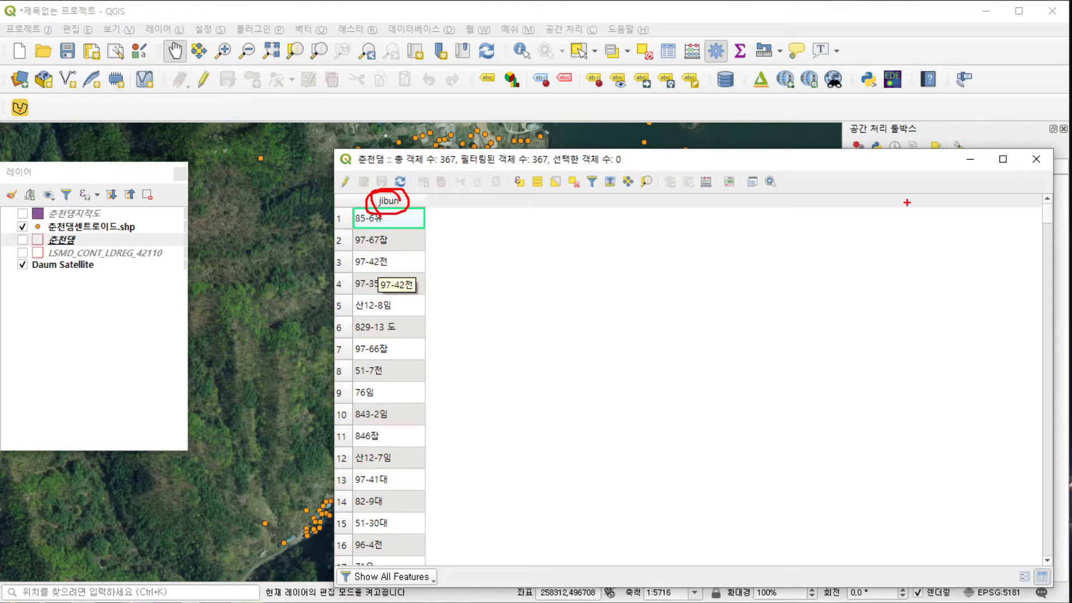
{"action": "left_click", "coordinate": [1037, 159]}
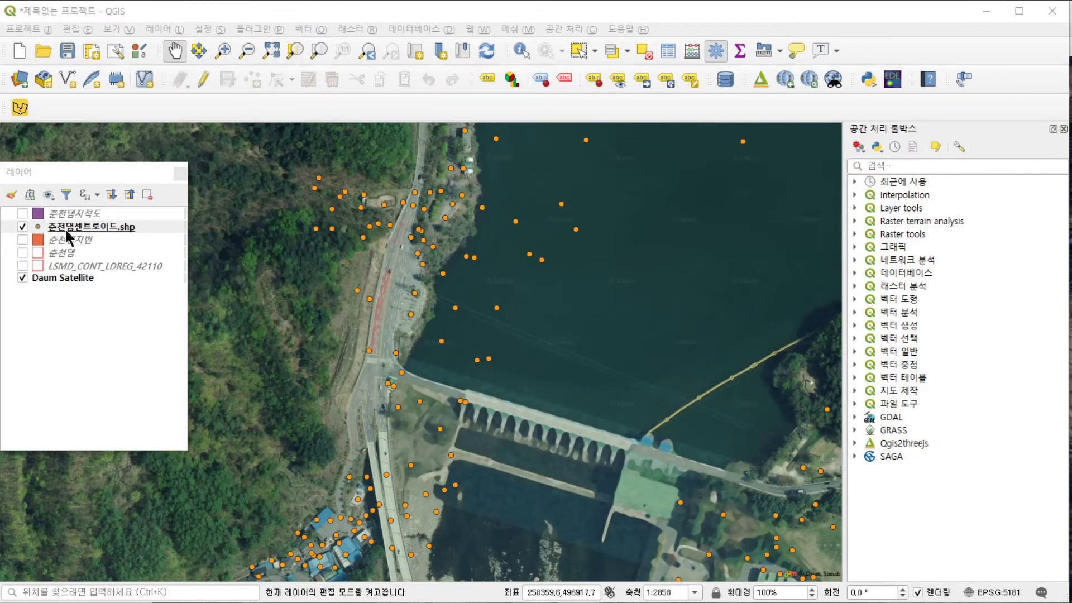
Begin exporting the 춘천댐센트로이드.shp layer in KML format, with 춘천댐지번.kml in the 연속지적도26 folder as the output file.
{"action": "right_click", "coordinate": [114, 223]}
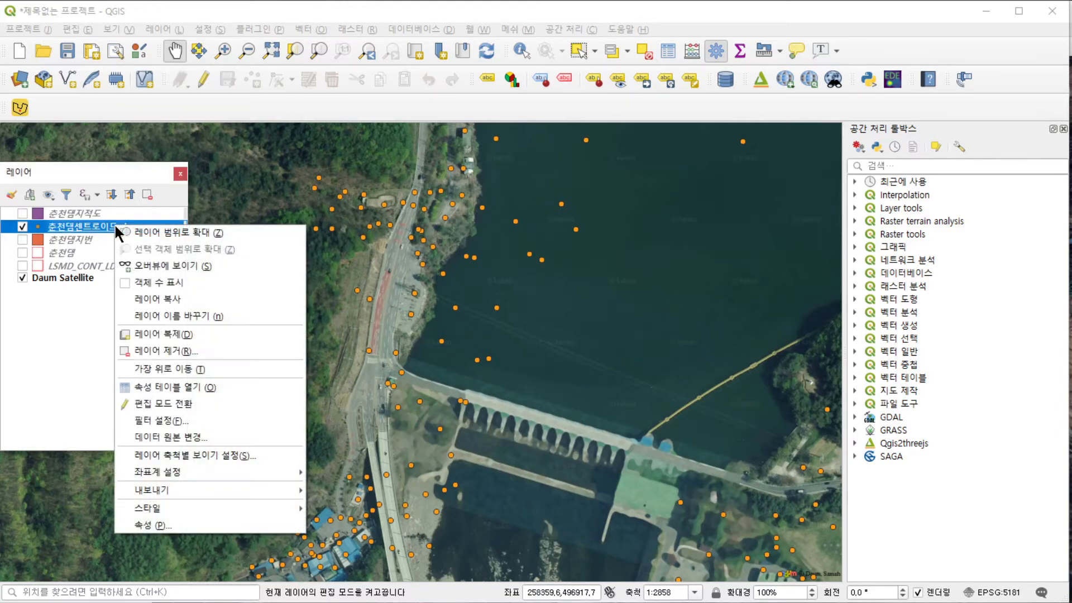
{"action": "mouse_move", "coordinate": [168, 488]}
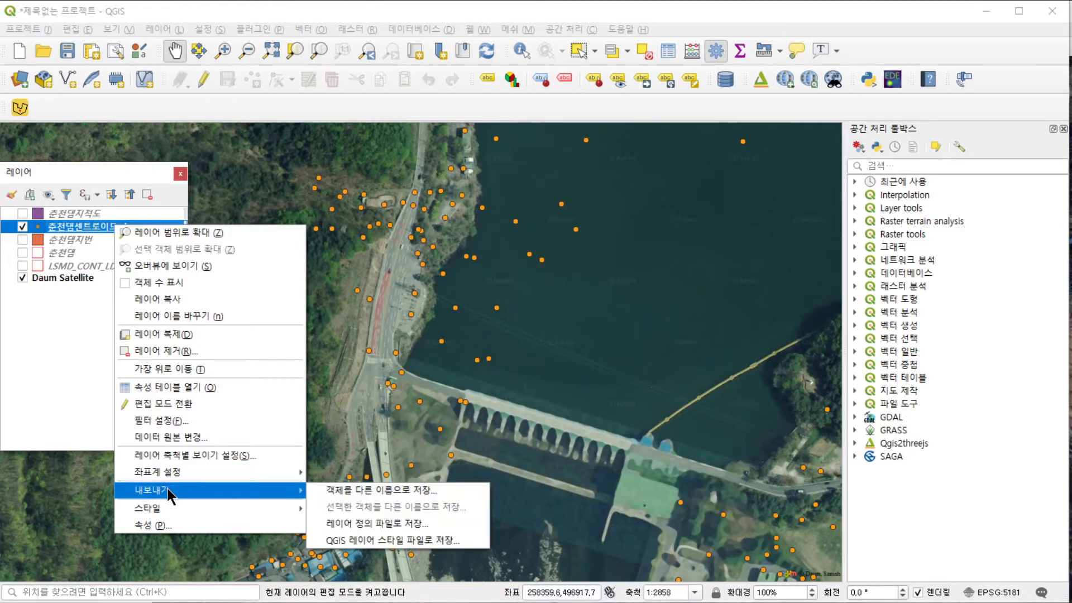
{"action": "left_click", "coordinate": [362, 493]}
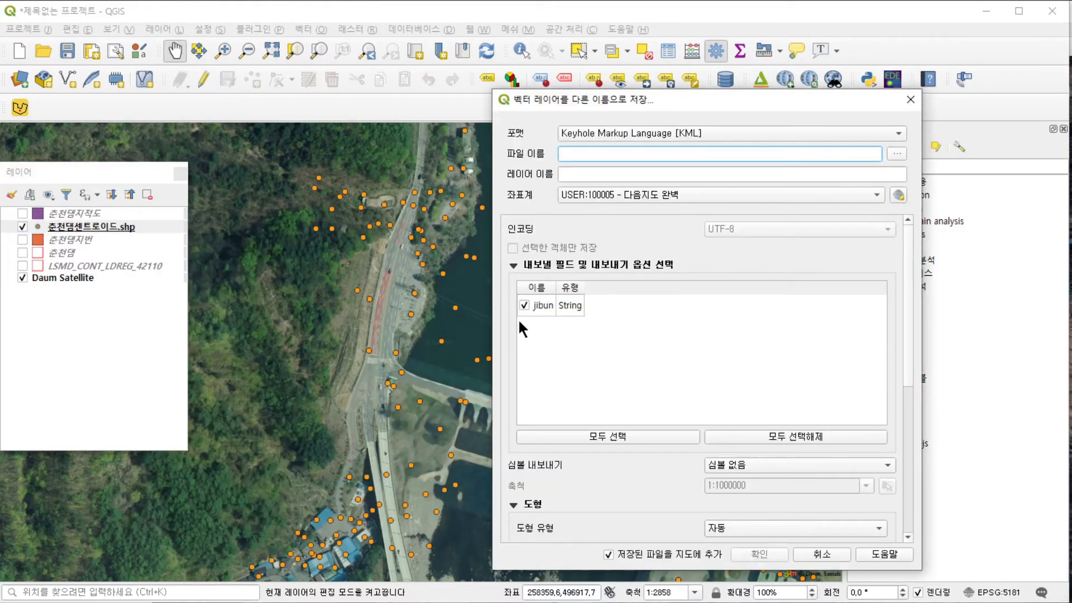
{"action": "left_click", "coordinate": [897, 153]}
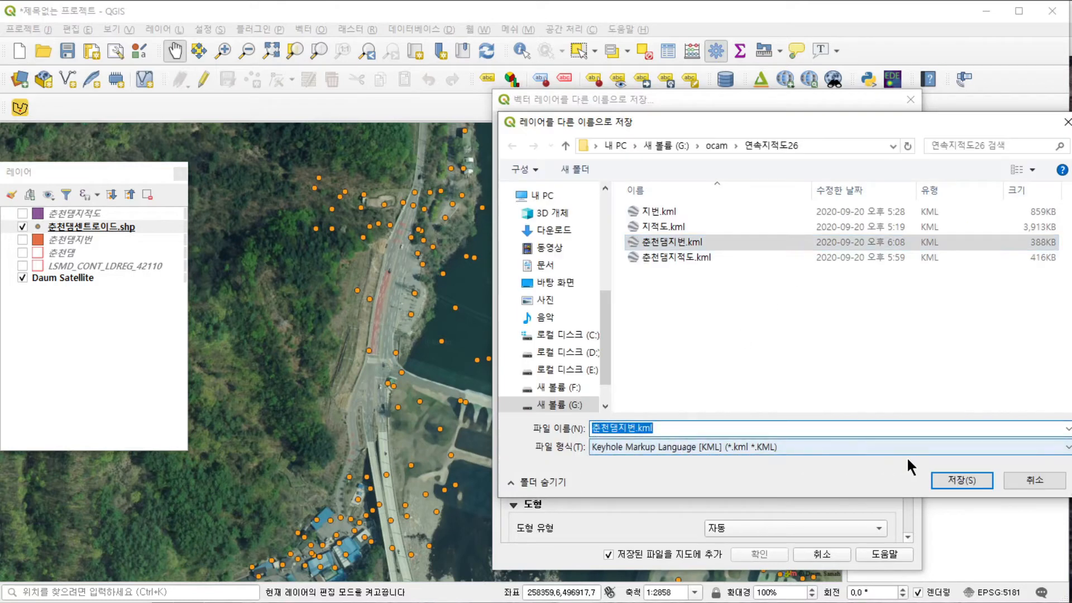
{"action": "left_click", "coordinate": [957, 481]}
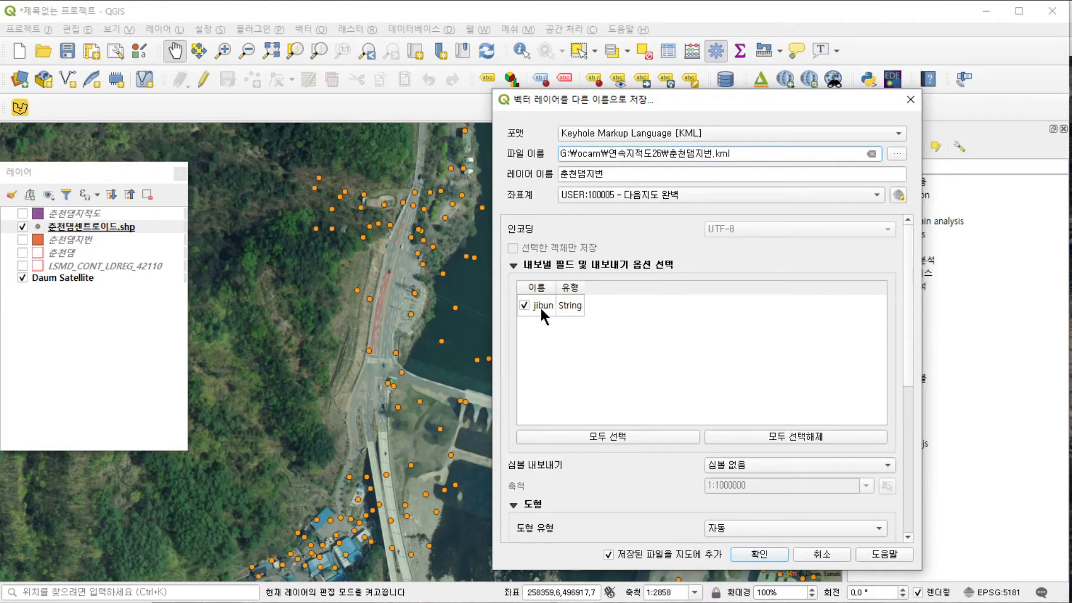
Set both NameField and DescriptionField to jibun, then export the KML, overwriting the existing file.
{"action": "scroll", "coordinate": [673, 291], "scroll_direction": "down", "scroll_amount": 2}
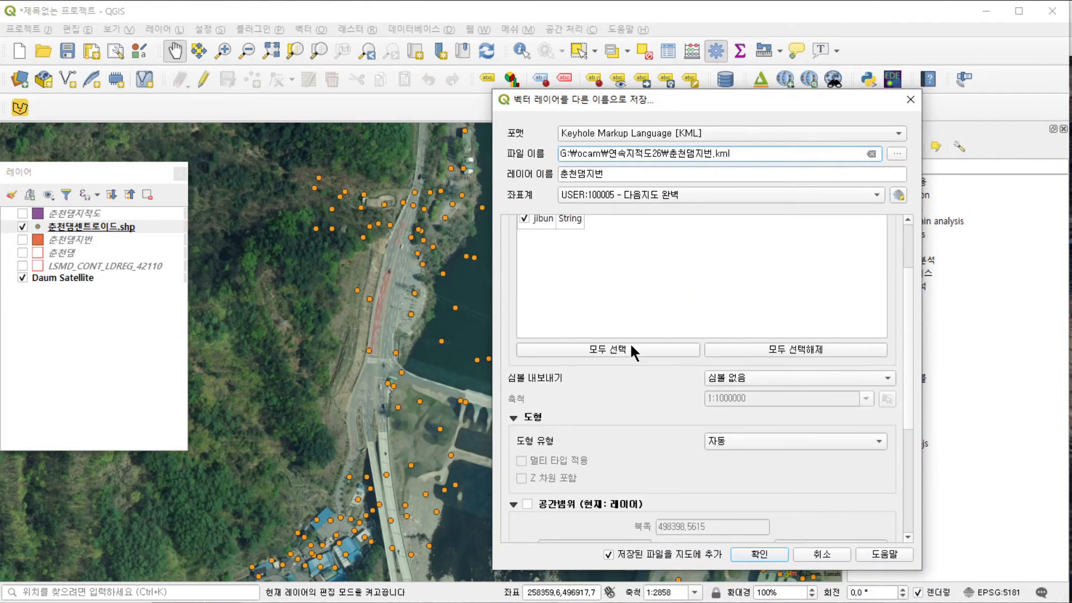
{"action": "scroll", "coordinate": [634, 344], "scroll_direction": "down", "scroll_amount": 3}
{"action": "scroll", "coordinate": [586, 318], "scroll_direction": "down", "scroll_amount": 2}
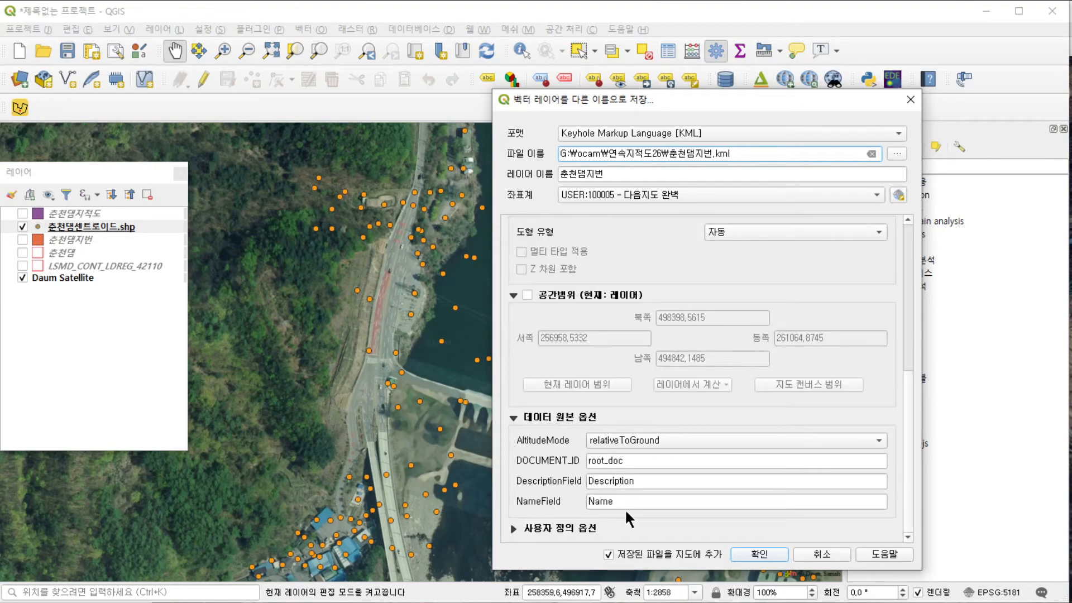
{"action": "scroll", "coordinate": [669, 377], "scroll_direction": "up", "scroll_amount": 4}
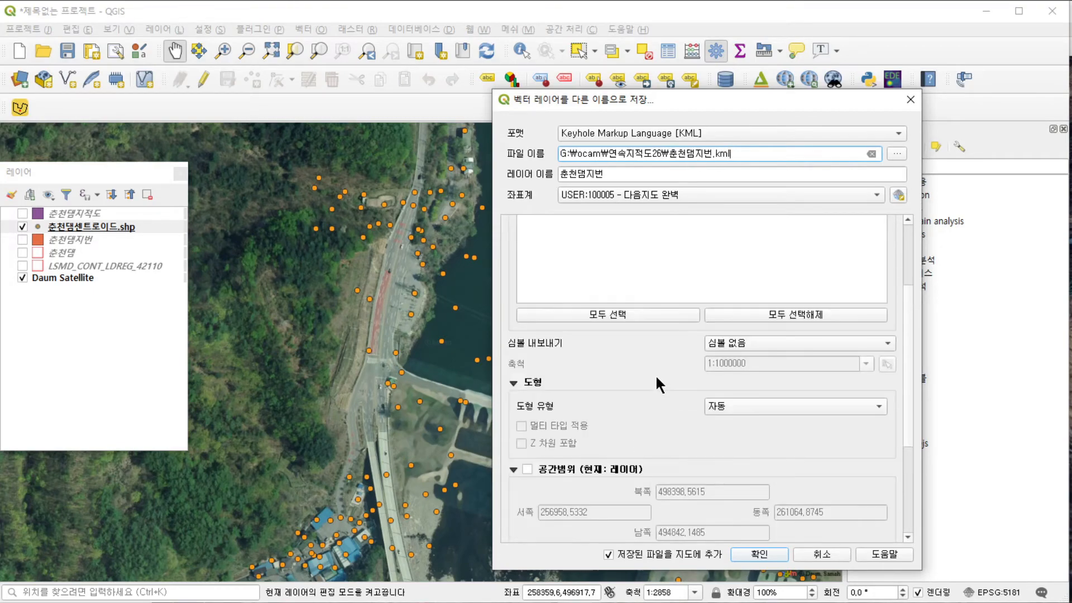
{"action": "scroll", "coordinate": [652, 369], "scroll_direction": "up", "scroll_amount": 3}
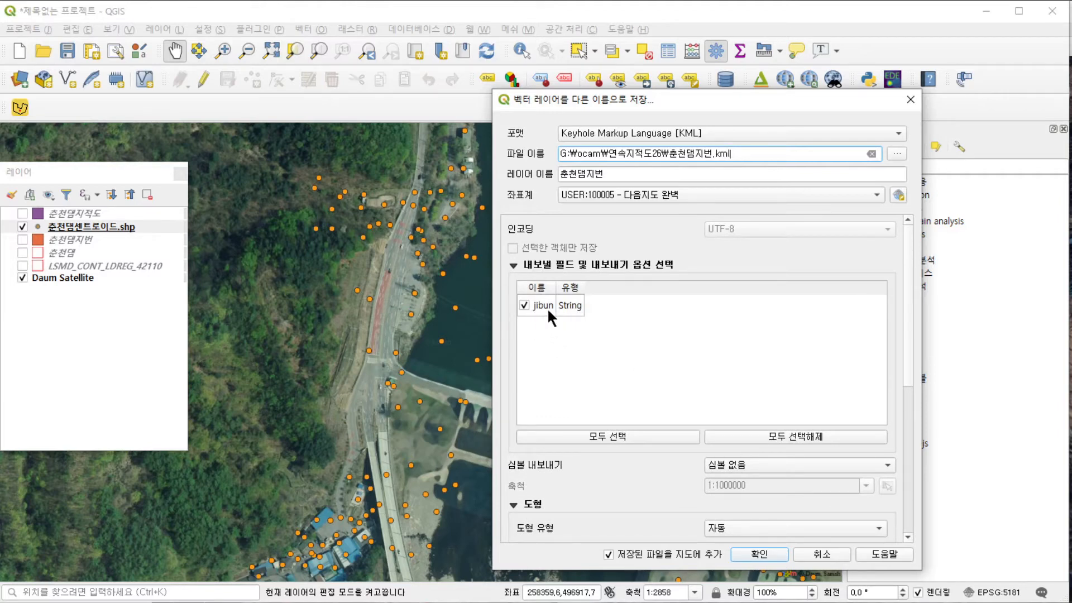
{"action": "scroll", "coordinate": [547, 307], "scroll_direction": "down", "scroll_amount": 7}
{"action": "double_click", "coordinate": [626, 501]}
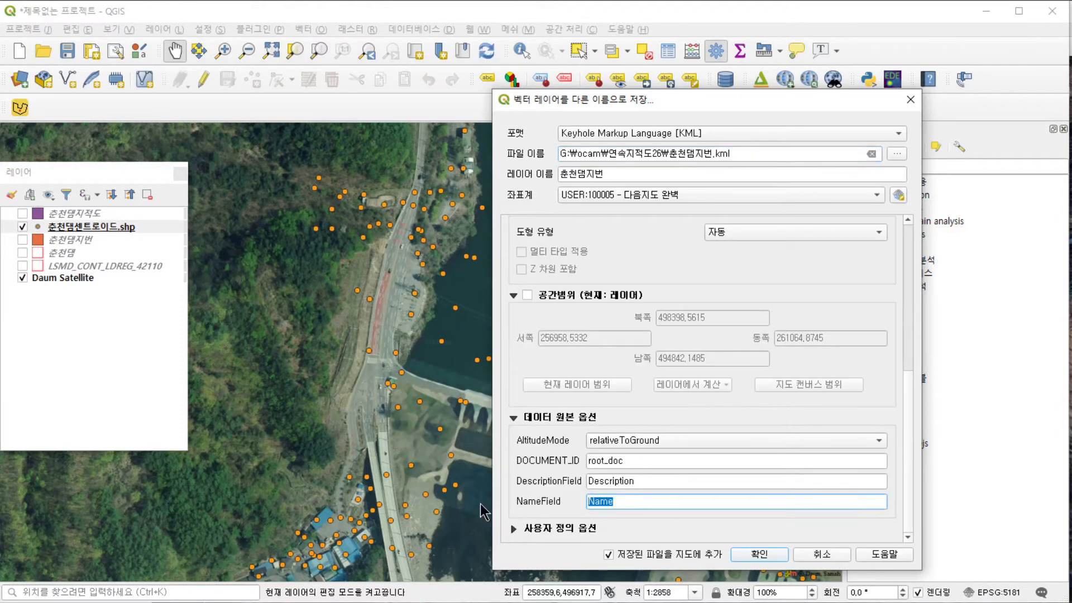
{"action": "type", "text": "jibun"}
{"action": "key", "text": "shift+Tab"}
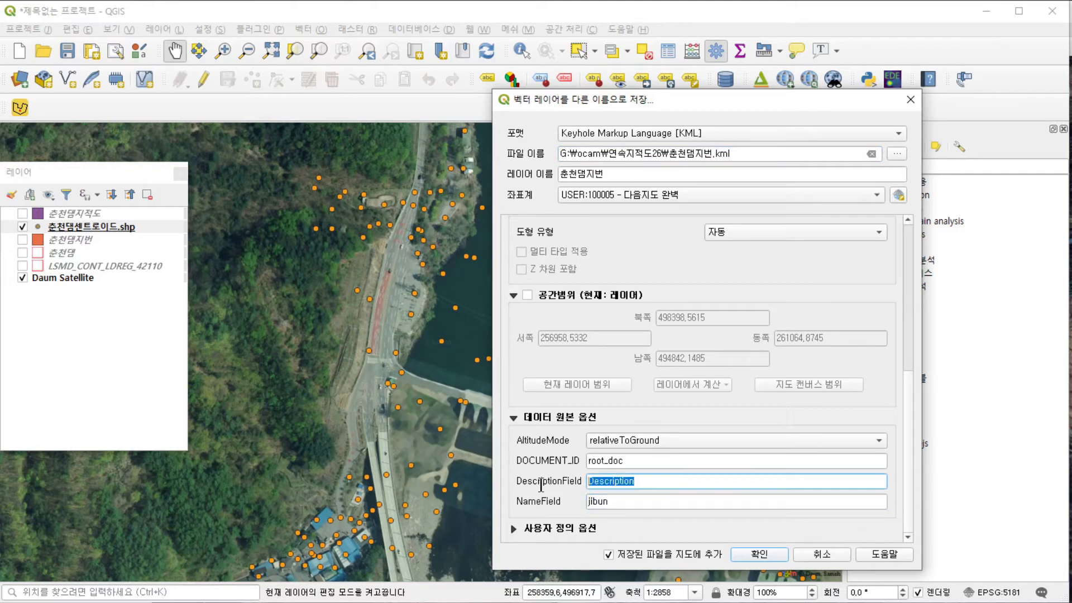
{"action": "type", "text": "jibun"}
{"action": "left_click", "coordinate": [757, 557]}
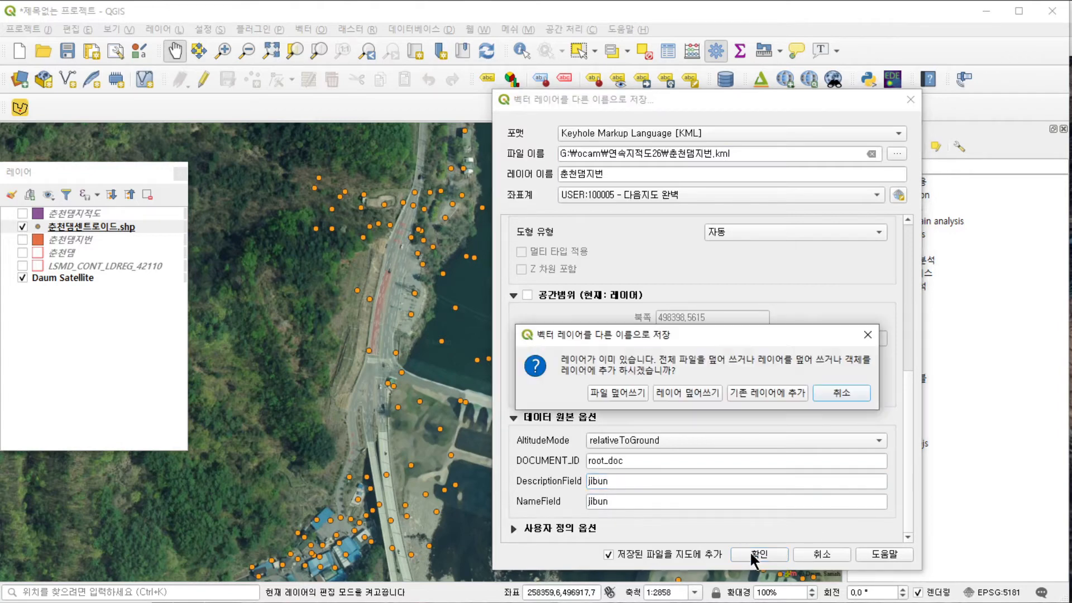
{"action": "left_click", "coordinate": [621, 391]}
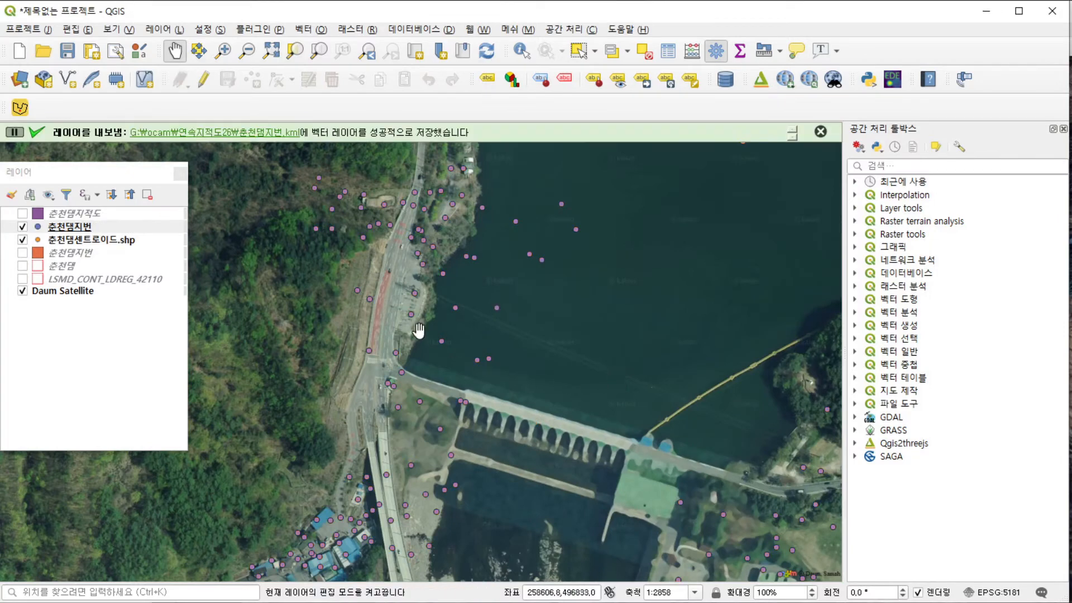
Open the exported file's folder and load 춘천댐지적도.kml and 춘천댐지번.kml into Google Earth Pro.
{"action": "left_click", "coordinate": [305, 144]}
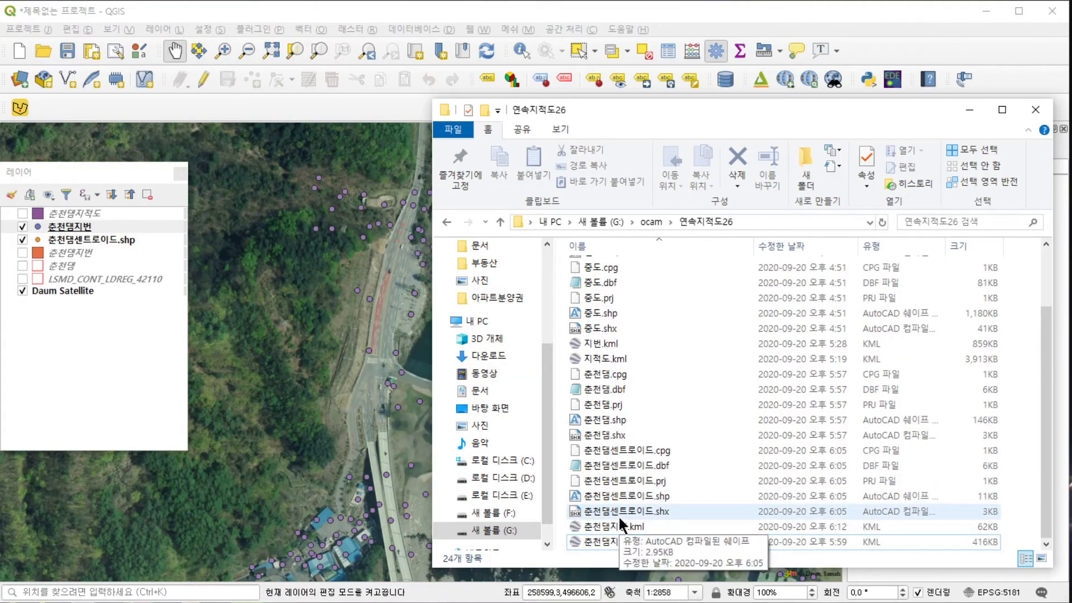
{"action": "key", "text": "ctrl+2"}
{"action": "left_click_drag", "start_coordinate": [572, 549], "coordinate": [643, 548]}
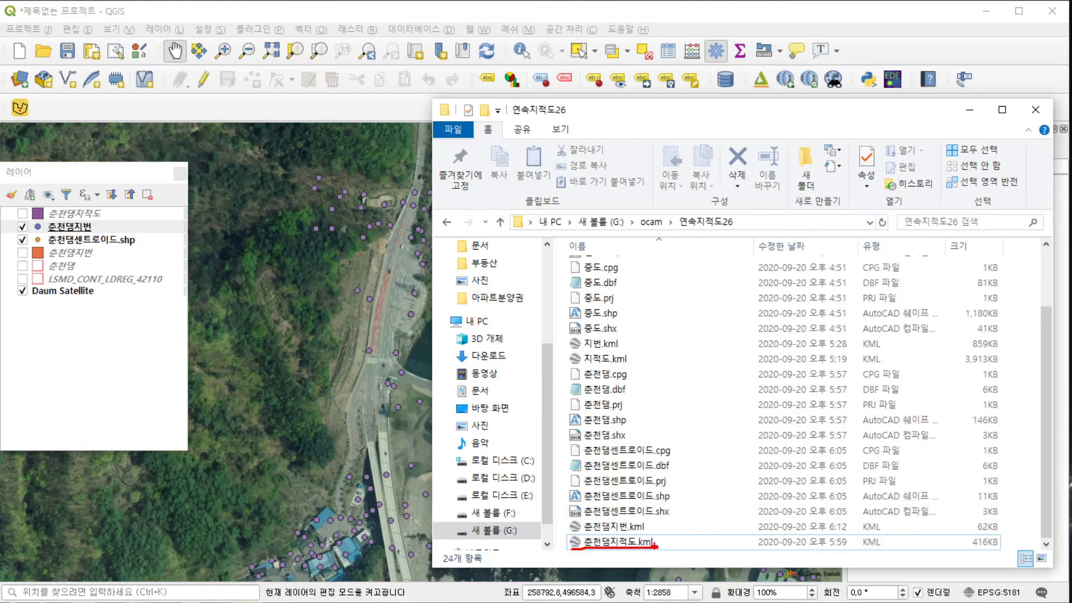
{"action": "mouse_move", "coordinate": [581, 532]}
{"action": "left_mouse_down"}
{"action": "mouse_move", "coordinate": [686, 532]}
{"action": "mouse_move", "coordinate": [676, 555]}
{"action": "mouse_move", "coordinate": [689, 555]}
{"action": "left_mouse_up"}
{"action": "key", "text": "Escape"}
{"action": "double_click", "coordinate": [628, 539]}
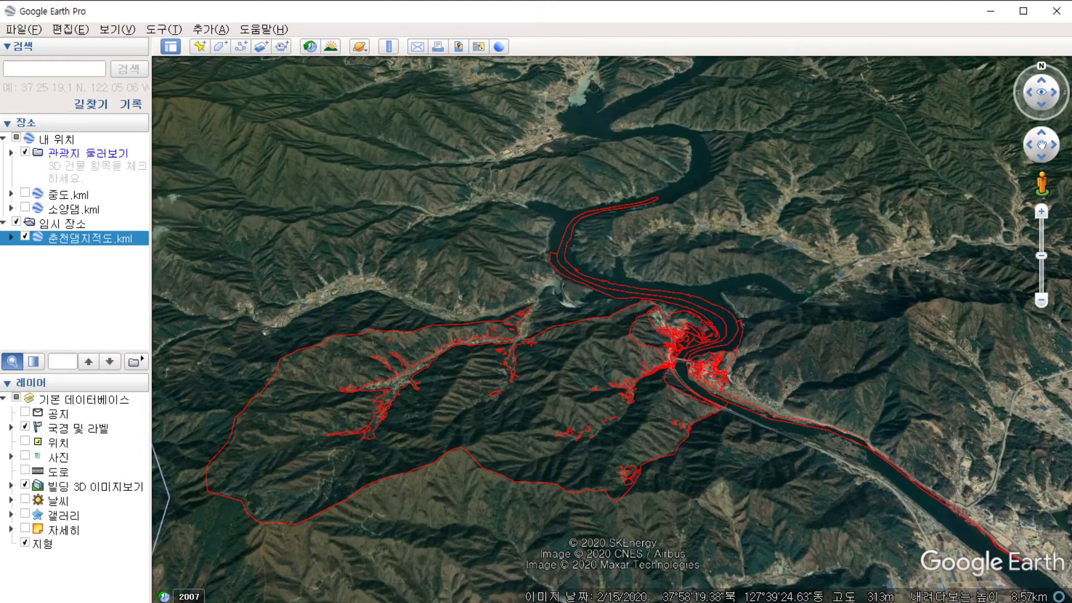
{"action": "left_click", "coordinate": [470, 602]}
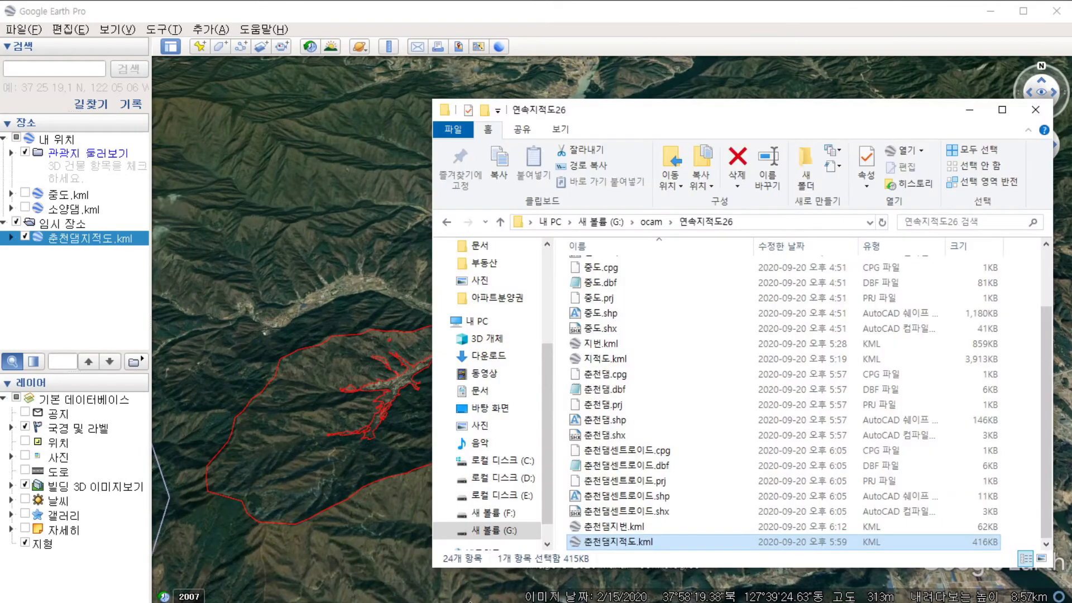
{"action": "double_click", "coordinate": [642, 527]}
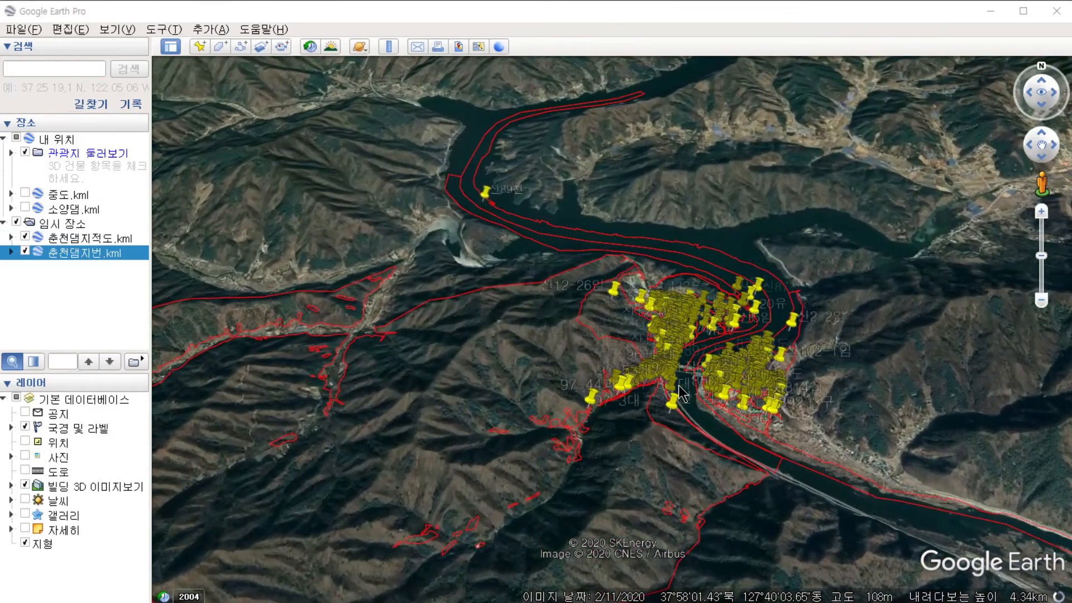
Examine the parcel boundaries and lot-number placemarks around the dam and the lakeside village at close range.
{"action": "scroll", "coordinate": [769, 365], "scroll_direction": "up", "scroll_amount": 5}
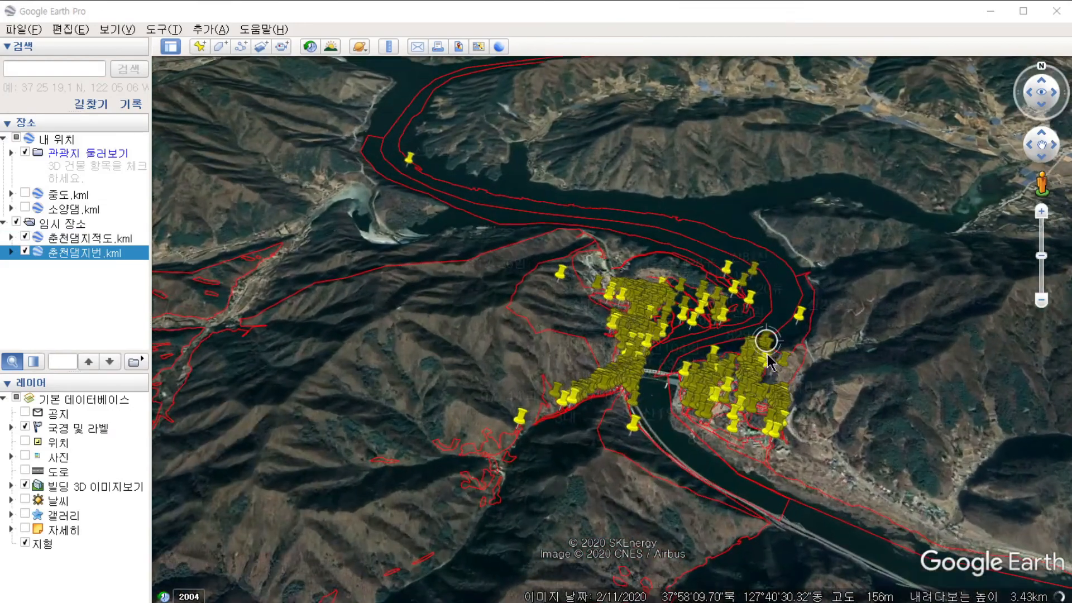
{"action": "scroll", "coordinate": [695, 493], "scroll_direction": "up", "scroll_amount": 5}
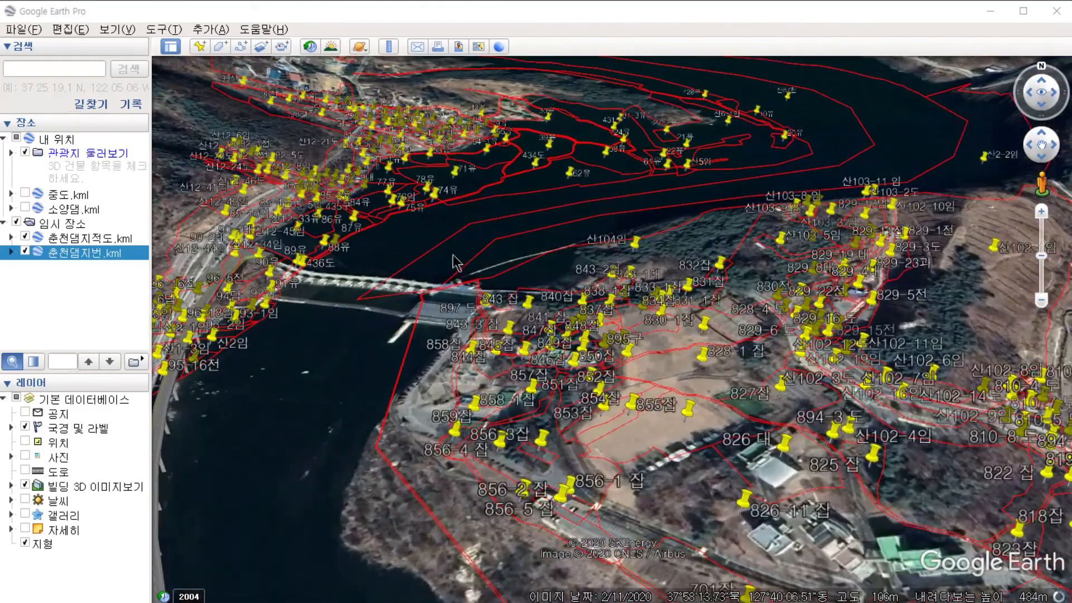
{"action": "scroll", "coordinate": [698, 344], "scroll_direction": "up", "scroll_amount": 3}
{"action": "scroll", "coordinate": [532, 421], "scroll_direction": "up", "scroll_amount": 3}
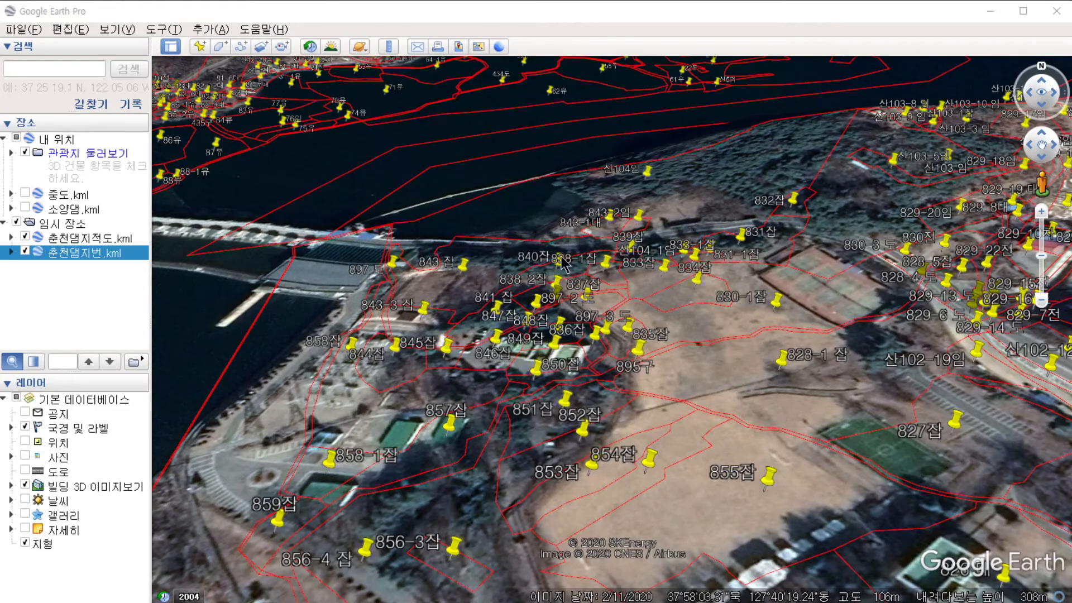
{"action": "scroll", "coordinate": [667, 345], "scroll_direction": "down", "scroll_amount": 2}
{"action": "scroll", "coordinate": [666, 344], "scroll_direction": "down", "scroll_amount": 3}
{"action": "scroll", "coordinate": [609, 220], "scroll_direction": "down", "scroll_amount": 3}
{"action": "scroll", "coordinate": [441, 119], "scroll_direction": "up", "scroll_amount": 3}
{"action": "scroll", "coordinate": [472, 109], "scroll_direction": "up", "scroll_amount": 6}
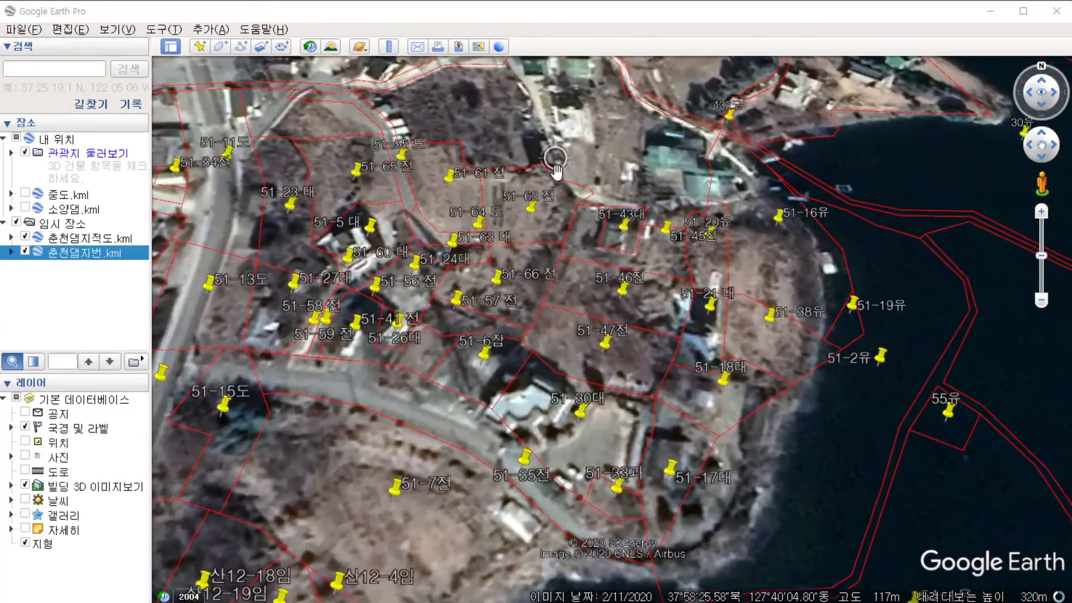
{"action": "scroll", "coordinate": [670, 370], "scroll_direction": "down", "scroll_amount": 2}
{"action": "scroll", "coordinate": [789, 335], "scroll_direction": "up", "scroll_amount": 2}
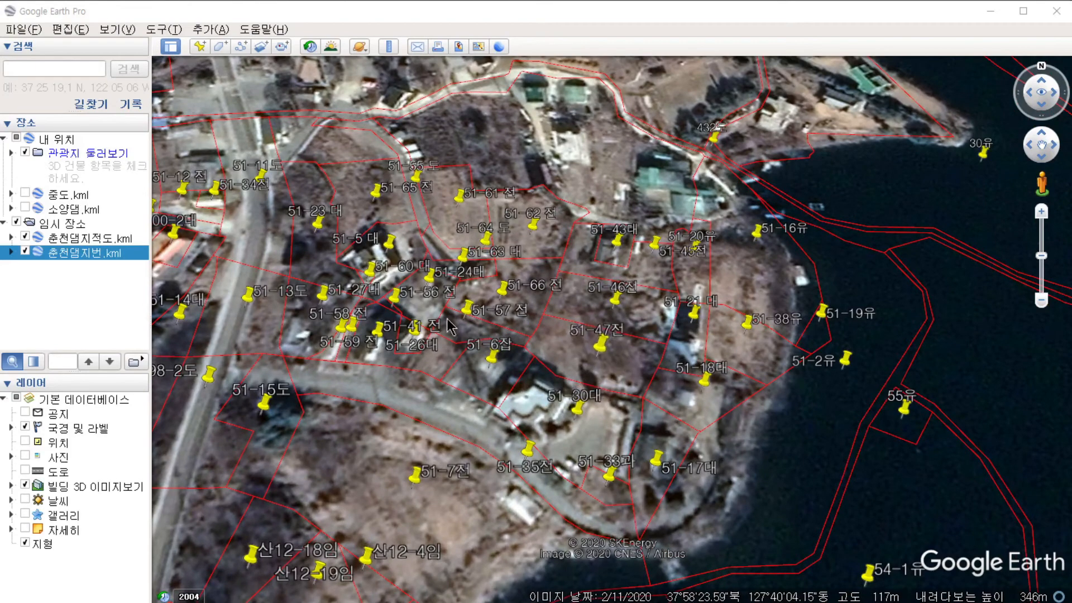
Open the properties of 춘천댐지번.kml and apply a shared style to all of its placemarks.
{"action": "right_click", "coordinate": [91, 261]}
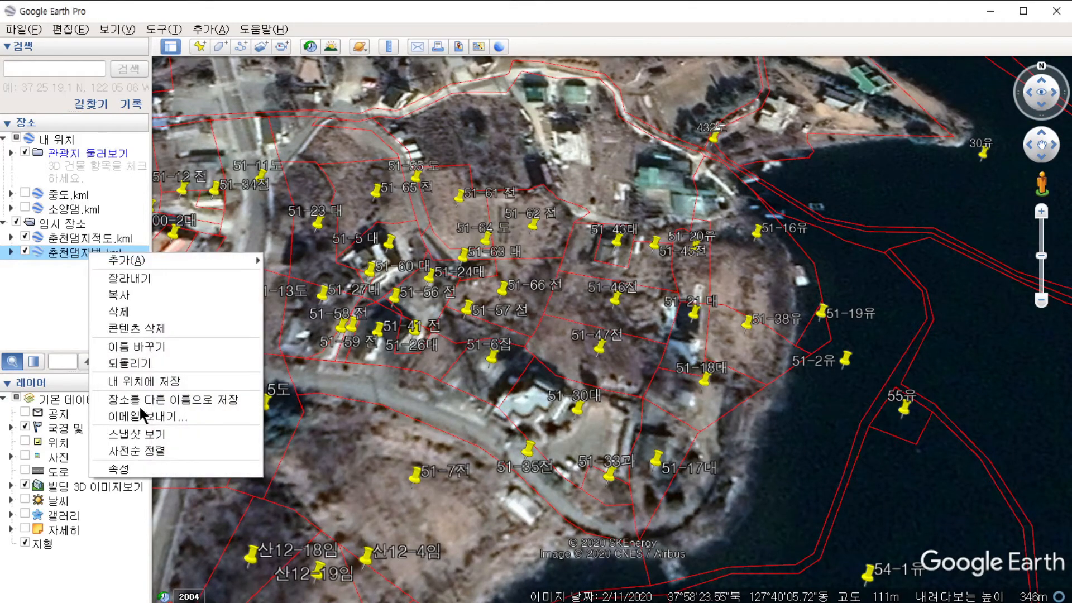
{"action": "left_click", "coordinate": [147, 472]}
{"action": "left_click_drag", "start_coordinate": [734, 212], "coordinate": [760, 192]}
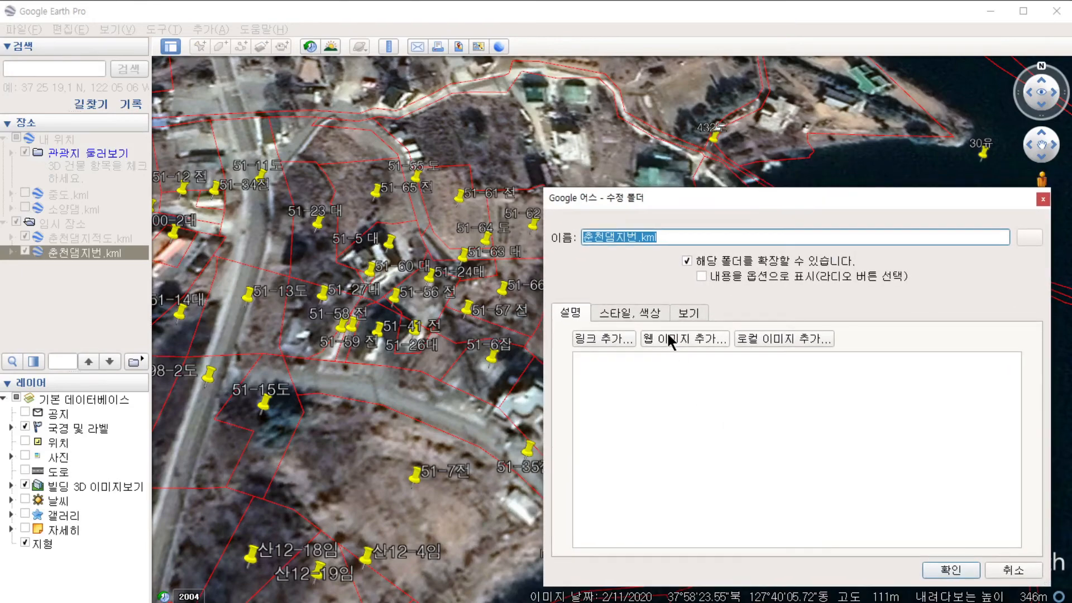
{"action": "left_click", "coordinate": [646, 316]}
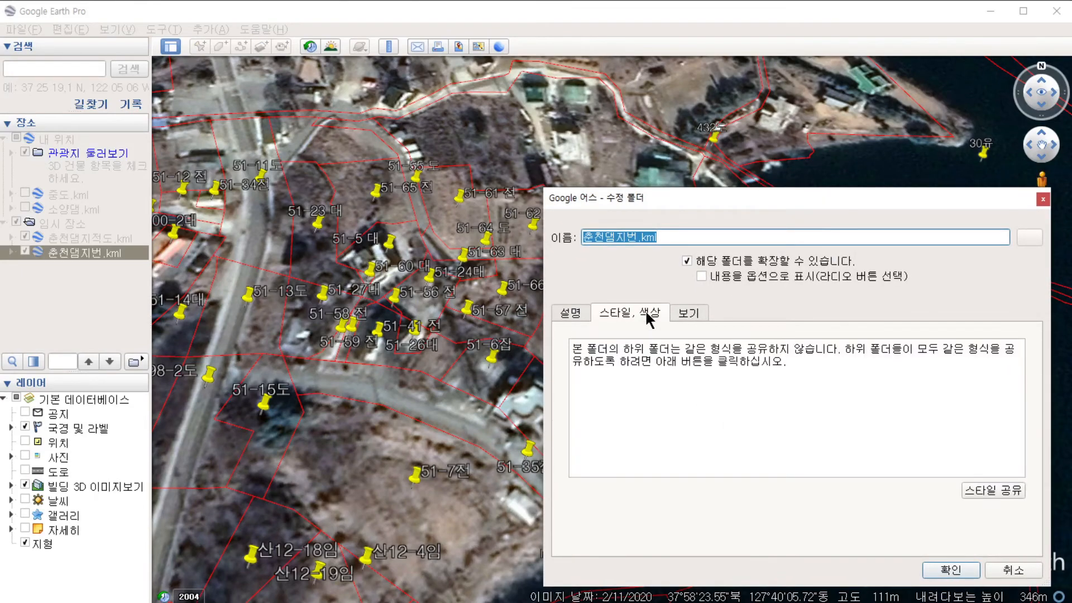
{"action": "left_click", "coordinate": [989, 490]}
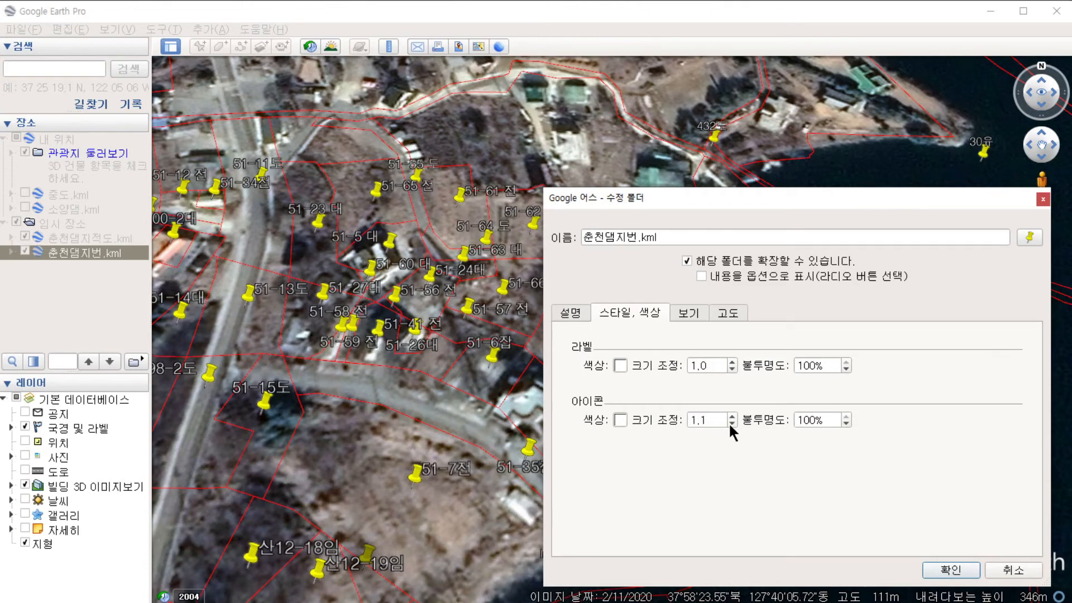
Set the placemark icons' opacity to 89% and their scale to 0.0, then apply the folder changes.
{"action": "left_click", "coordinate": [845, 423]}
{"action": "left_click", "coordinate": [846, 424]}
{"action": "left_click", "coordinate": [845, 423]}
{"action": "left_click", "coordinate": [846, 423]}
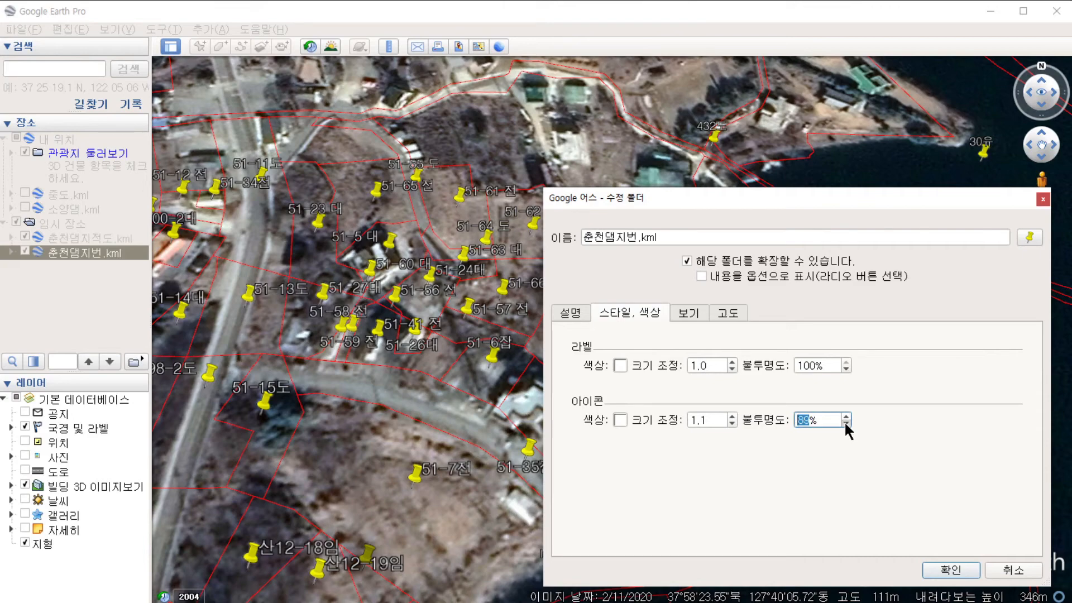
{"action": "left_click", "coordinate": [731, 424]}
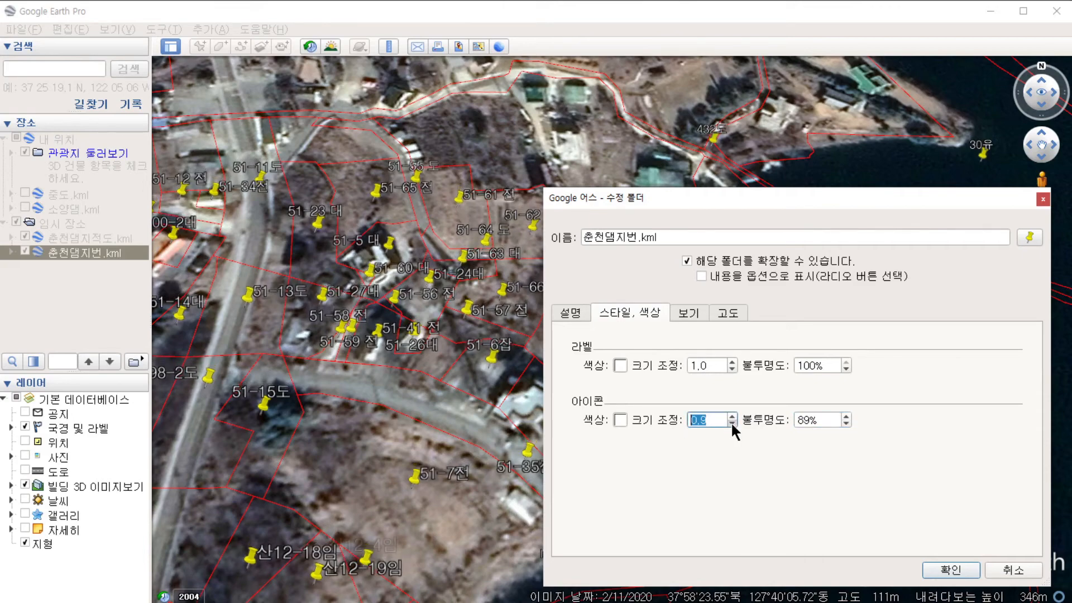
{"action": "left_click", "coordinate": [732, 425]}
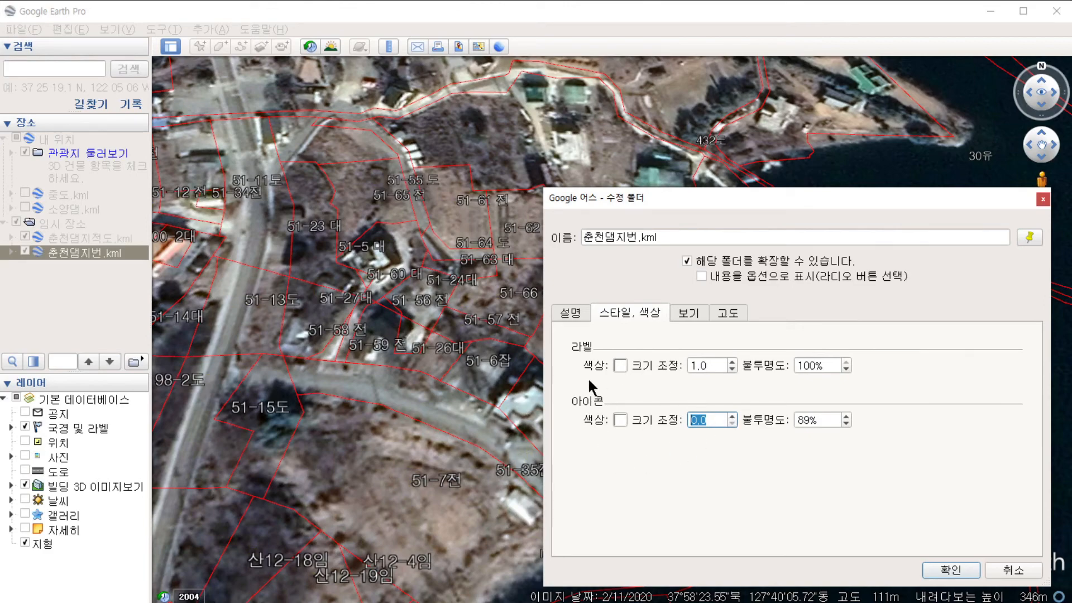
{"action": "left_click", "coordinate": [951, 570]}
Inspect the lot-number labels over the parcels, from the lakeside village out to the whole dam area.
{"action": "scroll", "coordinate": [553, 296], "scroll_direction": "down", "scroll_amount": 2}
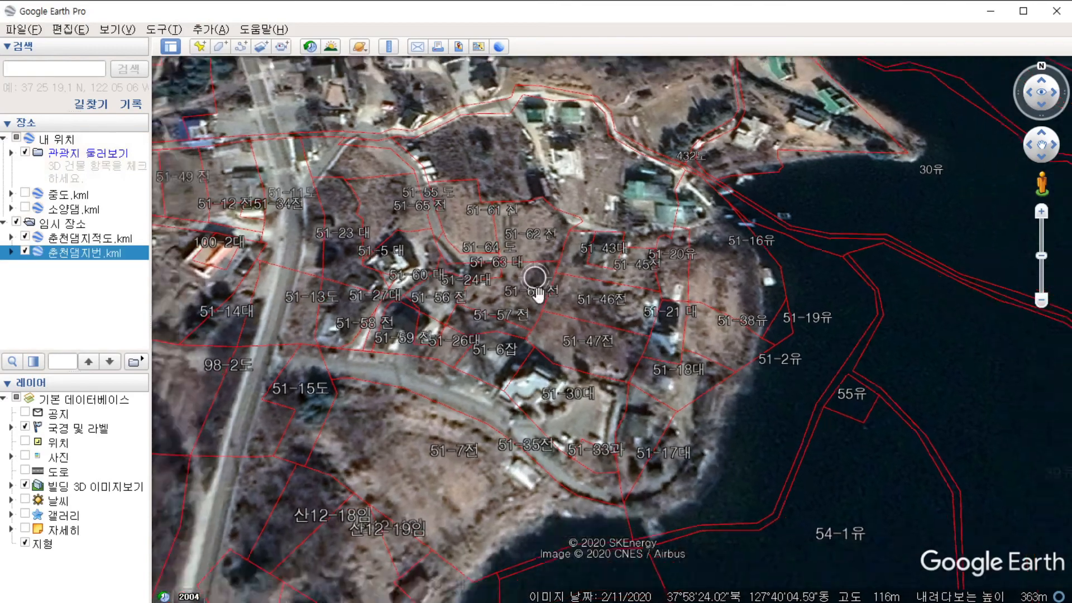
{"action": "scroll", "coordinate": [568, 301], "scroll_direction": "down", "scroll_amount": 1}
{"action": "scroll", "coordinate": [570, 300], "scroll_direction": "up", "scroll_amount": 3}
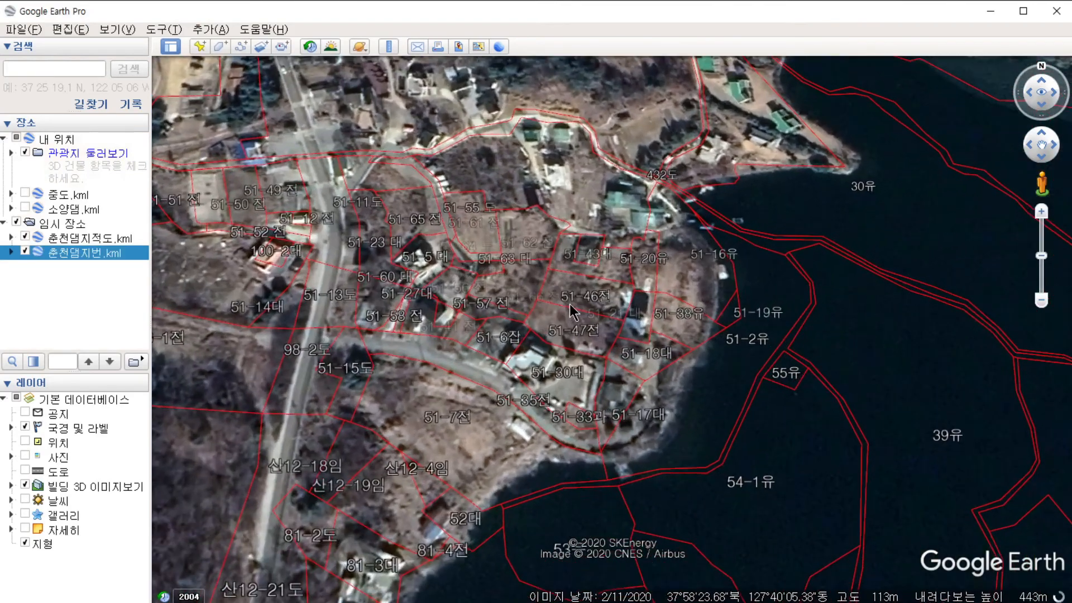
{"action": "scroll", "coordinate": [568, 299], "scroll_direction": "down", "scroll_amount": 4}
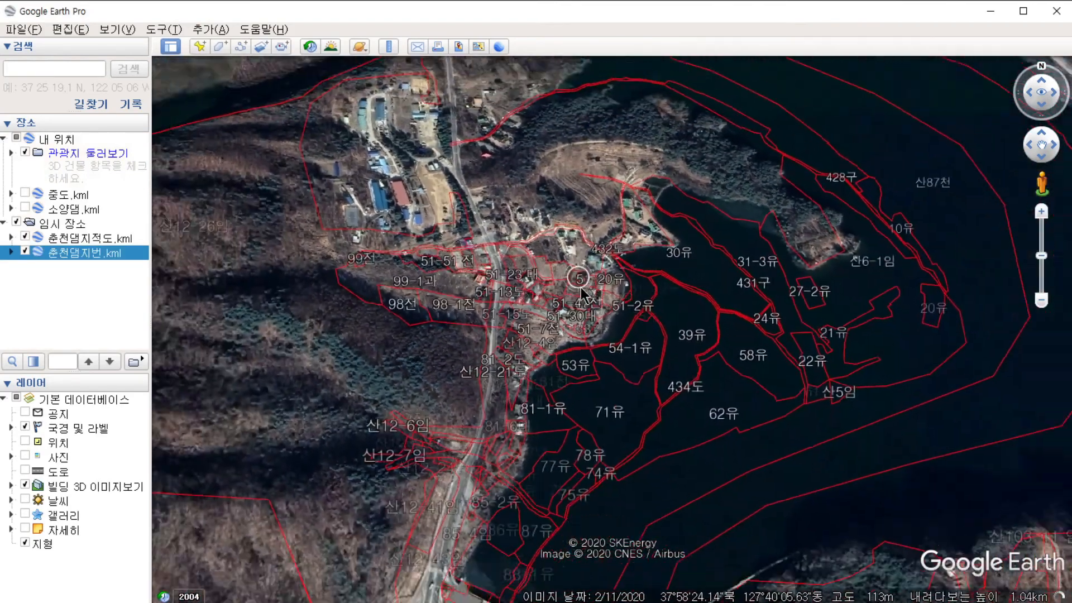
{"action": "scroll", "coordinate": [494, 332], "scroll_direction": "down", "scroll_amount": 1}
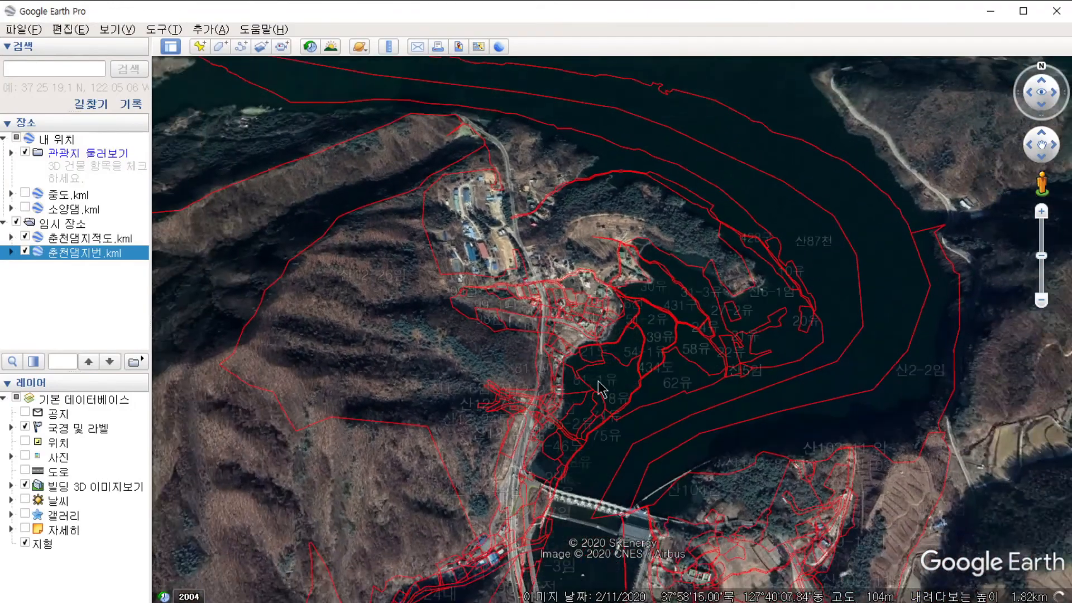
{"action": "scroll", "coordinate": [641, 497], "scroll_direction": "down", "scroll_amount": 2}
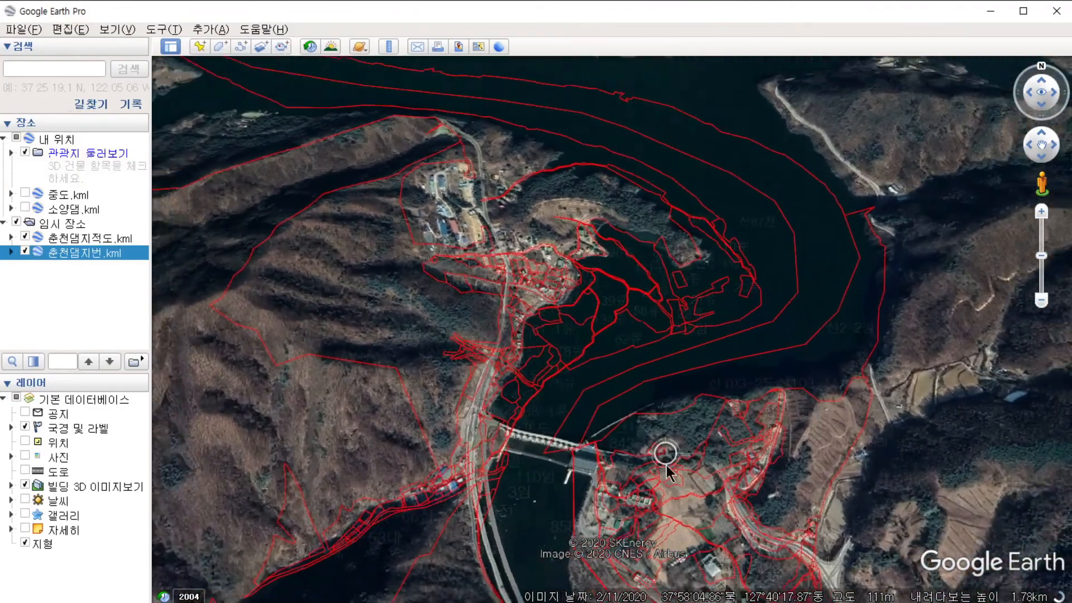
Examine the lot-number labels over the parcels around the dam, the wooded hillside beside it and the lakeside village.
{"action": "scroll", "coordinate": [614, 449], "scroll_direction": "up", "scroll_amount": 3}
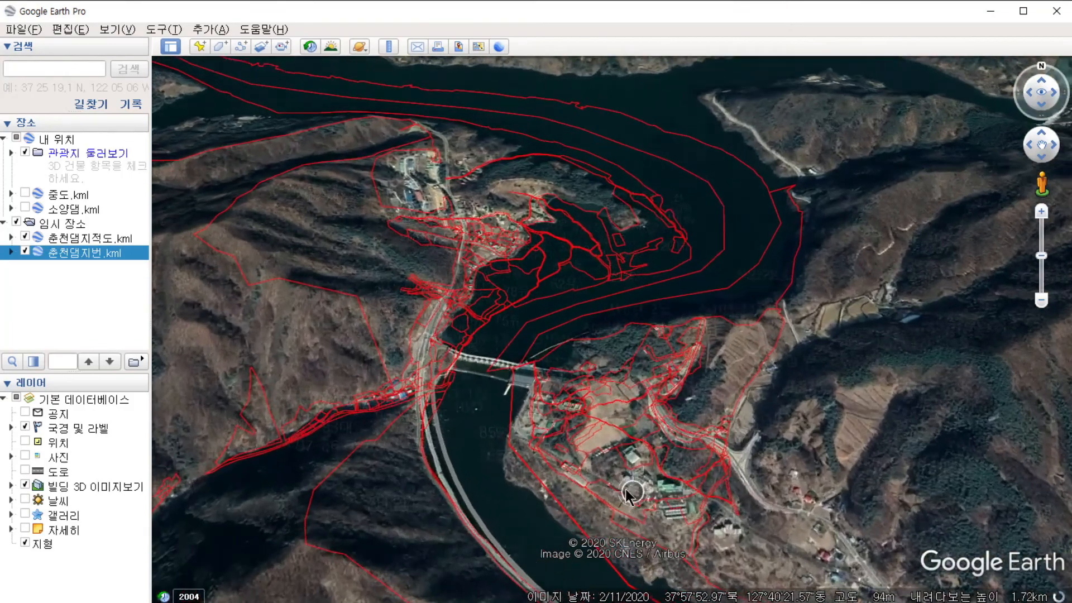
{"action": "scroll", "coordinate": [621, 471], "scroll_direction": "up", "scroll_amount": 1}
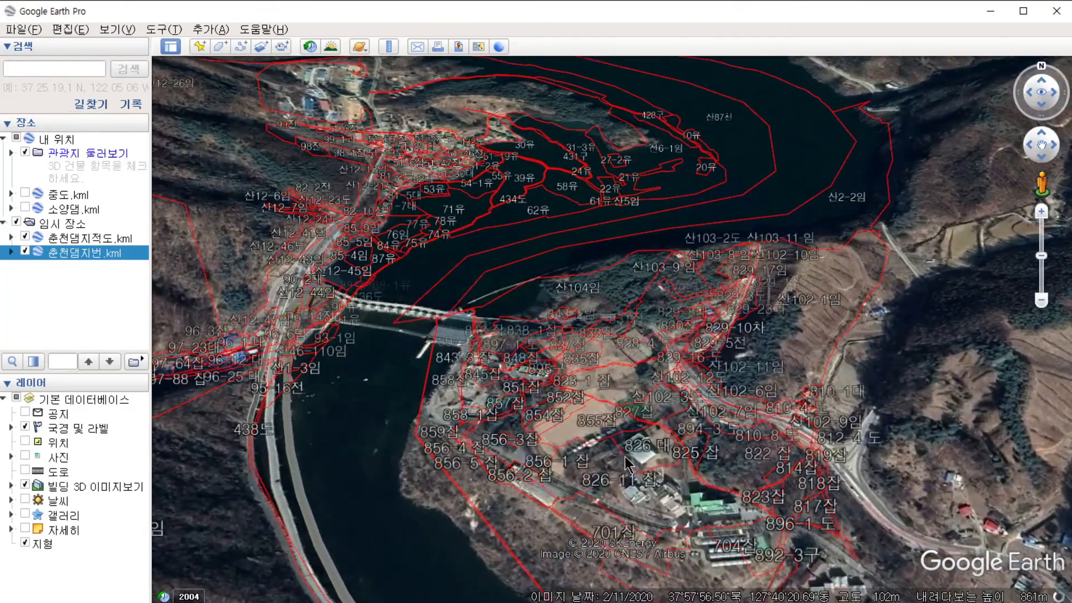
{"action": "scroll", "coordinate": [625, 463], "scroll_direction": "up", "scroll_amount": 1}
{"action": "scroll", "coordinate": [737, 206], "scroll_direction": "up", "scroll_amount": 2}
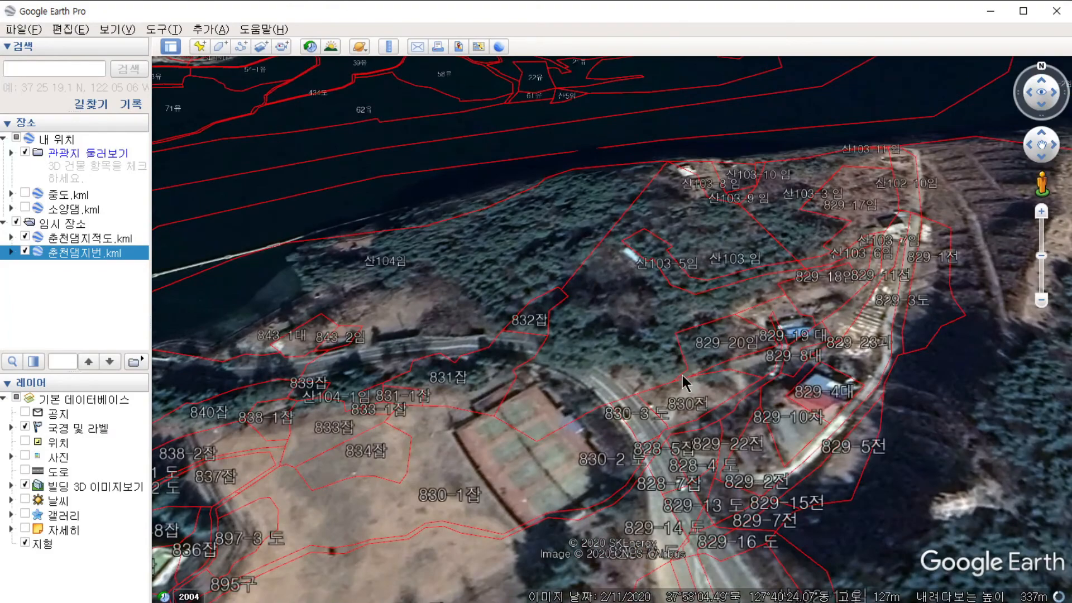
{"action": "scroll", "coordinate": [628, 395], "scroll_direction": "down", "scroll_amount": 1}
{"action": "scroll", "coordinate": [262, 447], "scroll_direction": "up", "scroll_amount": 2}
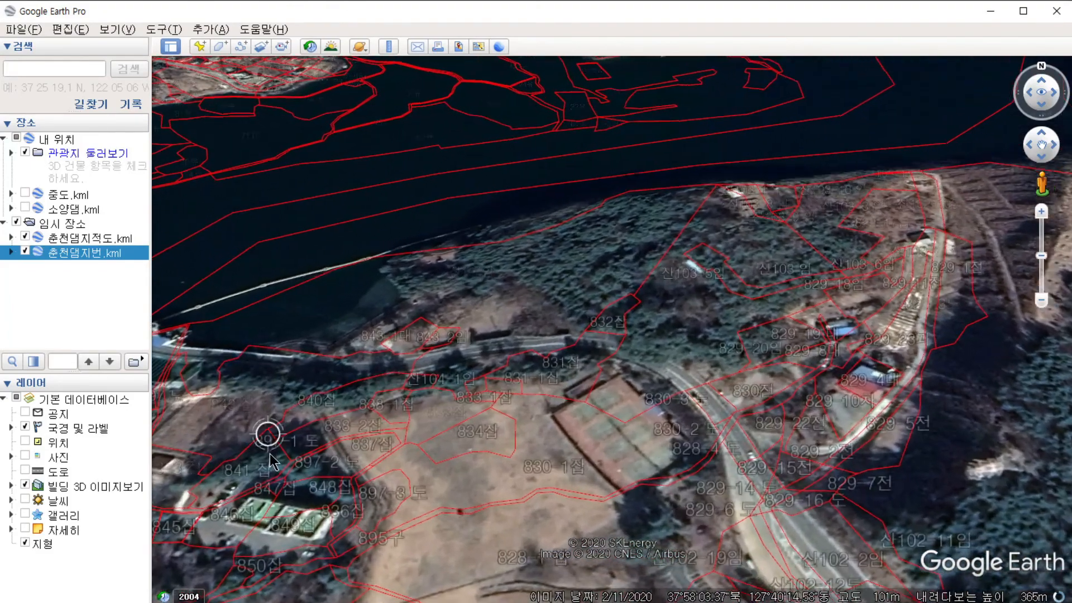
{"action": "scroll", "coordinate": [375, 429], "scroll_direction": "down", "scroll_amount": 2}
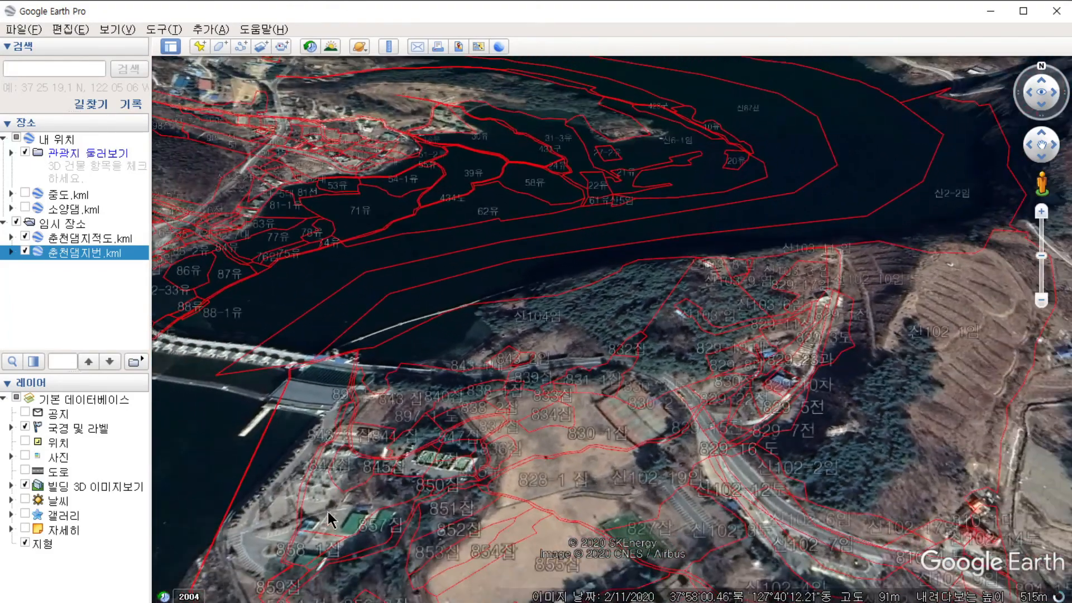
{"action": "scroll", "coordinate": [590, 280], "scroll_direction": "down", "scroll_amount": 3}
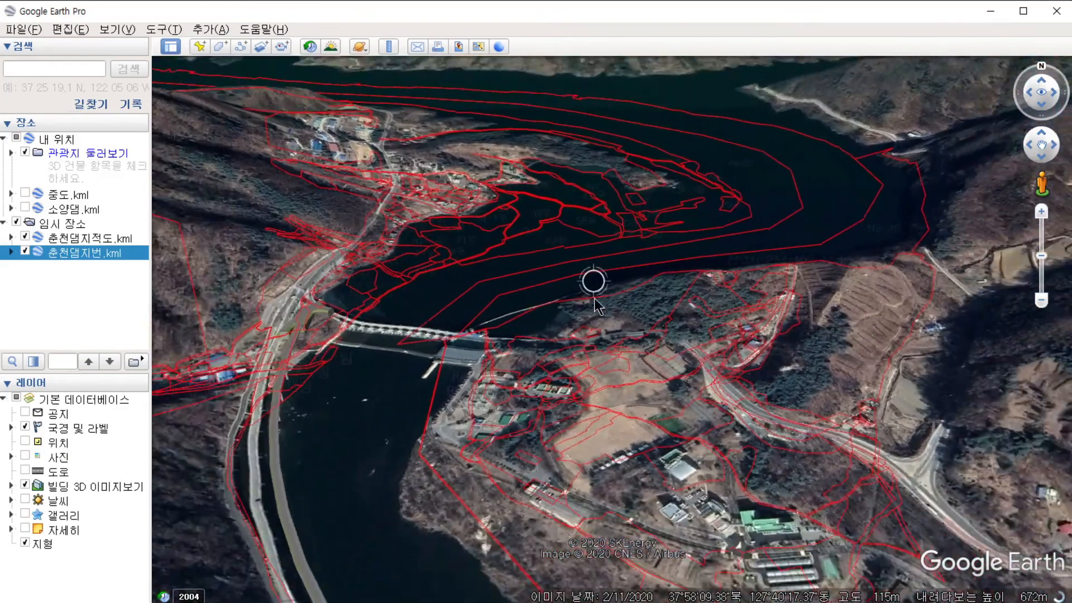
{"action": "scroll", "coordinate": [429, 167], "scroll_direction": "up", "scroll_amount": 3}
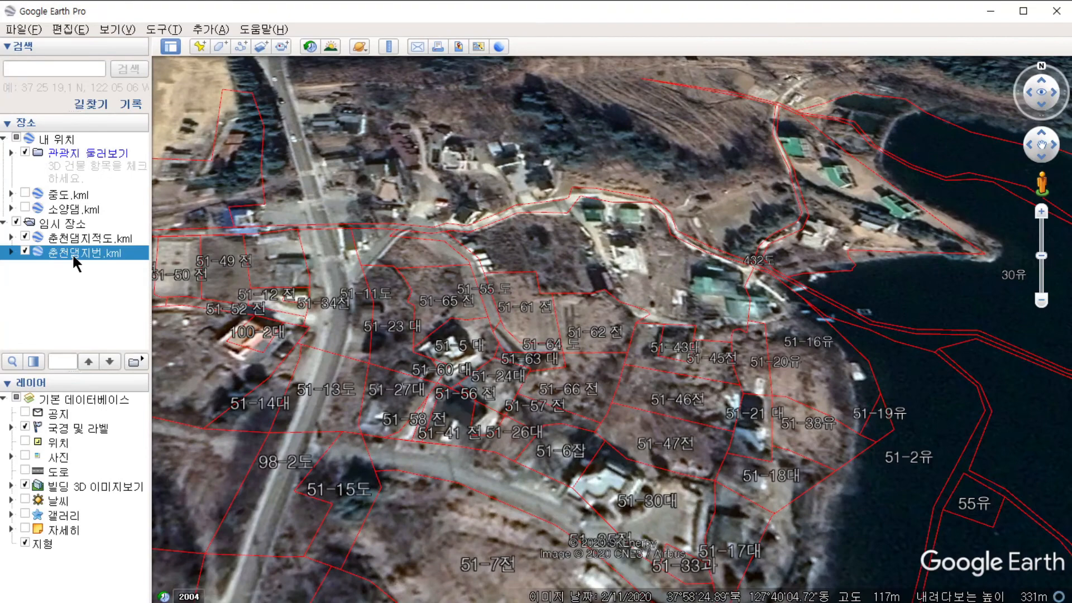
Open the properties of 춘천댐지번.kml and set the label colour of its placemarks to cyan.
{"action": "right_click", "coordinate": [72, 253]}
{"action": "left_click", "coordinate": [140, 470]}
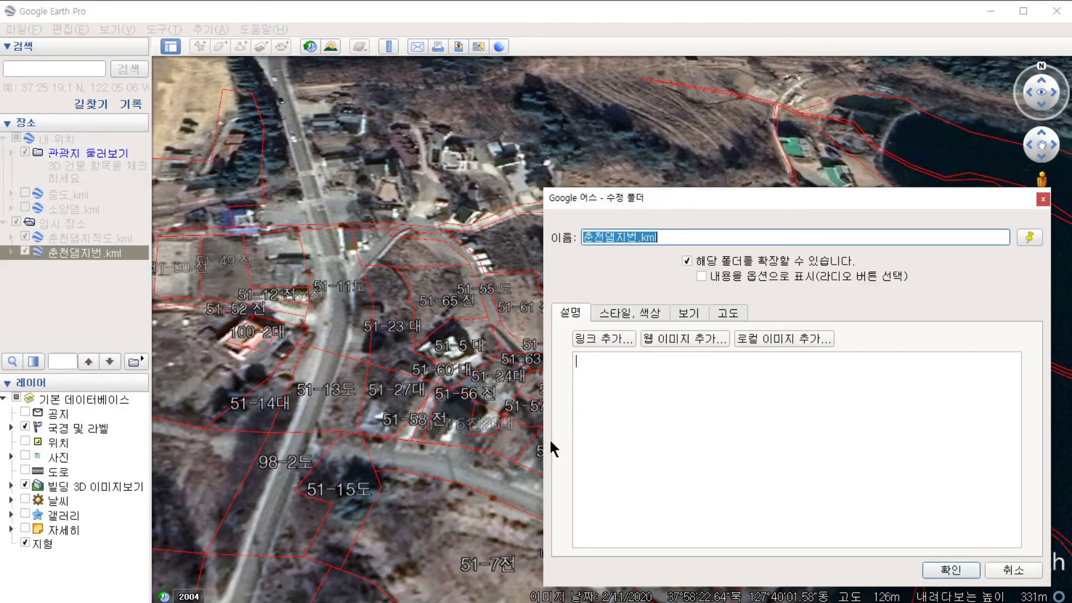
{"action": "left_click", "coordinate": [646, 316]}
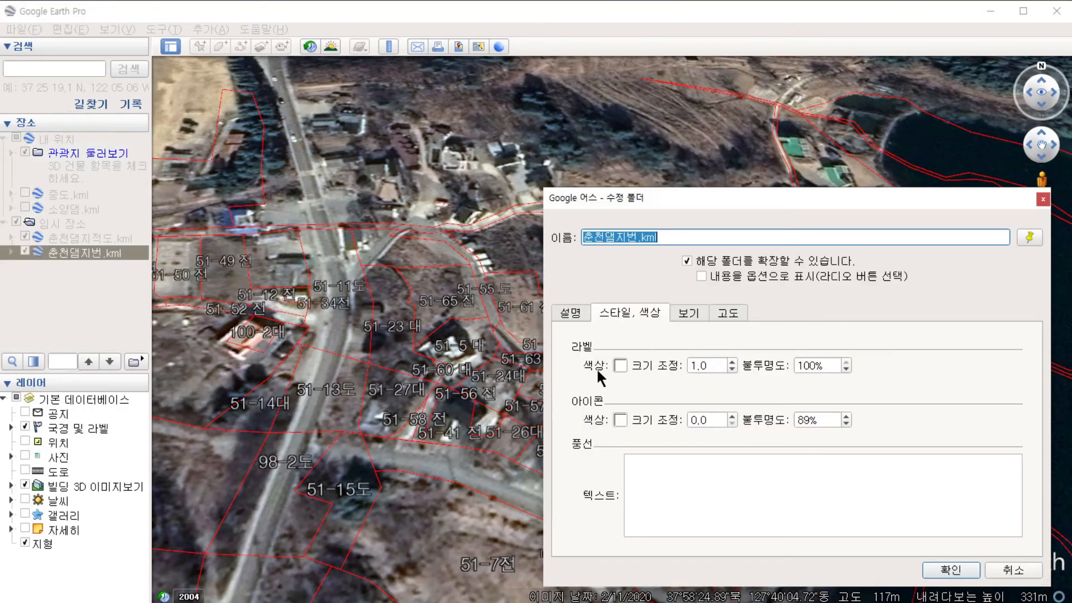
{"action": "left_click", "coordinate": [619, 365]}
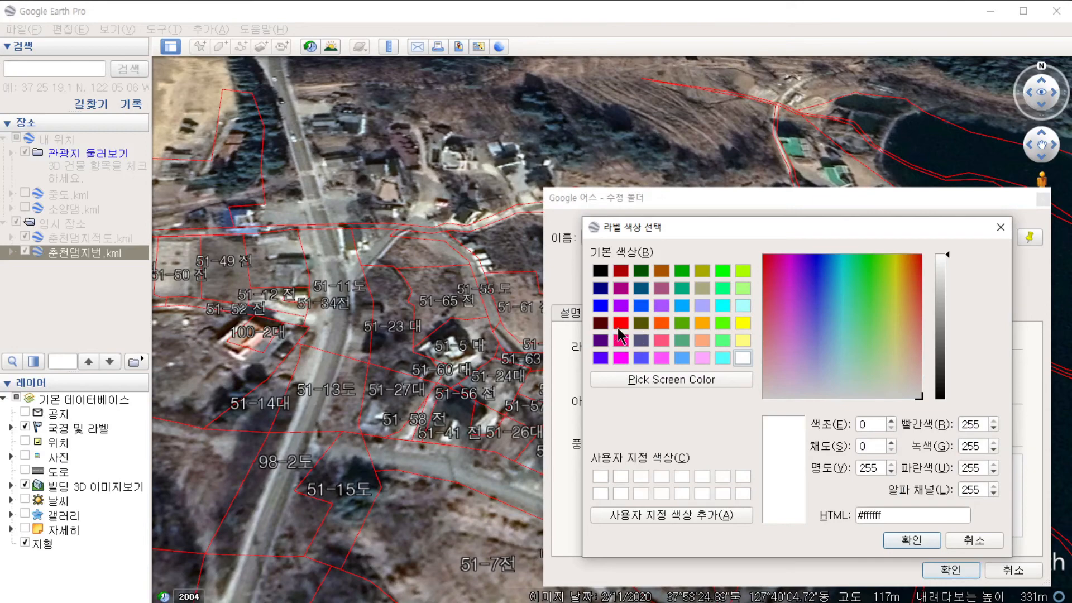
{"action": "left_click", "coordinate": [722, 305]}
{"action": "left_click", "coordinate": [908, 538]}
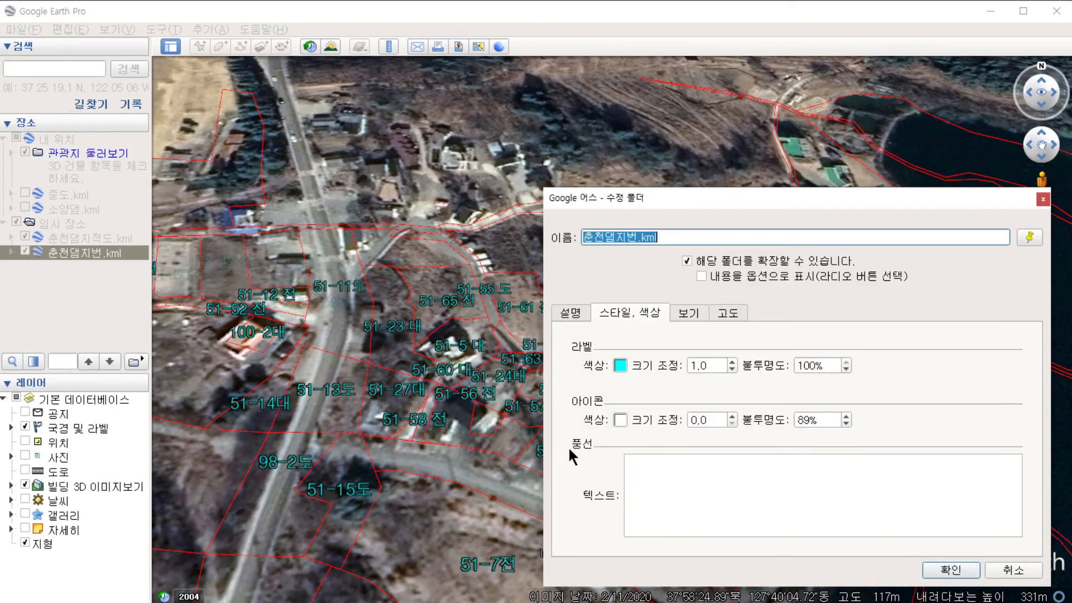
Move the folder properties dialog aside to uncover the map and try violet #5500ff as the label colour.
{"action": "left_click_drag", "start_coordinate": [698, 200], "coordinate": [743, 76]}
{"action": "left_click", "coordinate": [663, 242]}
{"action": "left_click", "coordinate": [645, 235]}
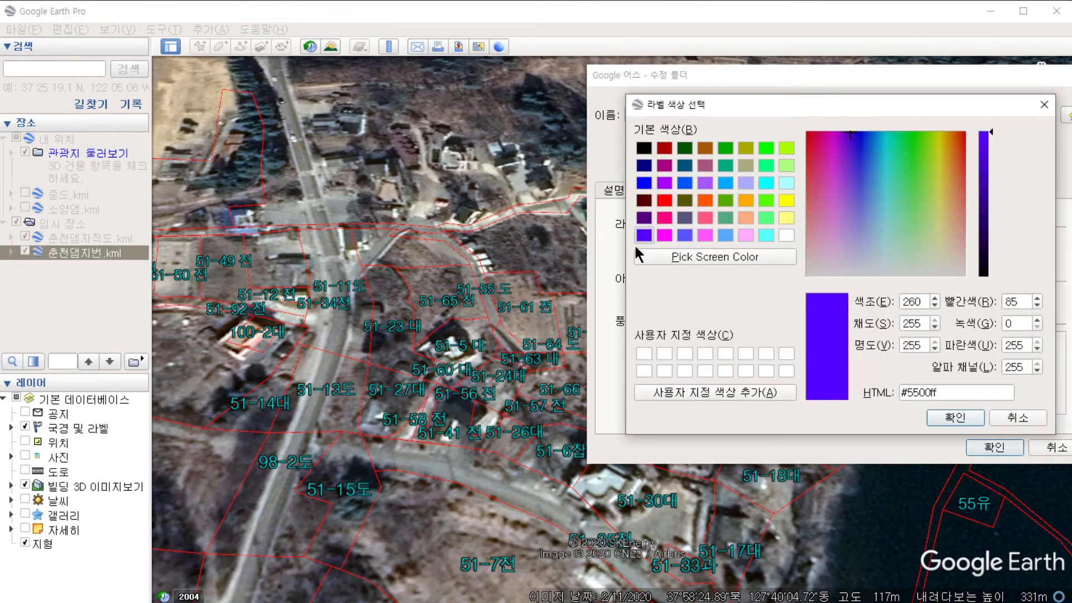
{"action": "left_click", "coordinate": [955, 417]}
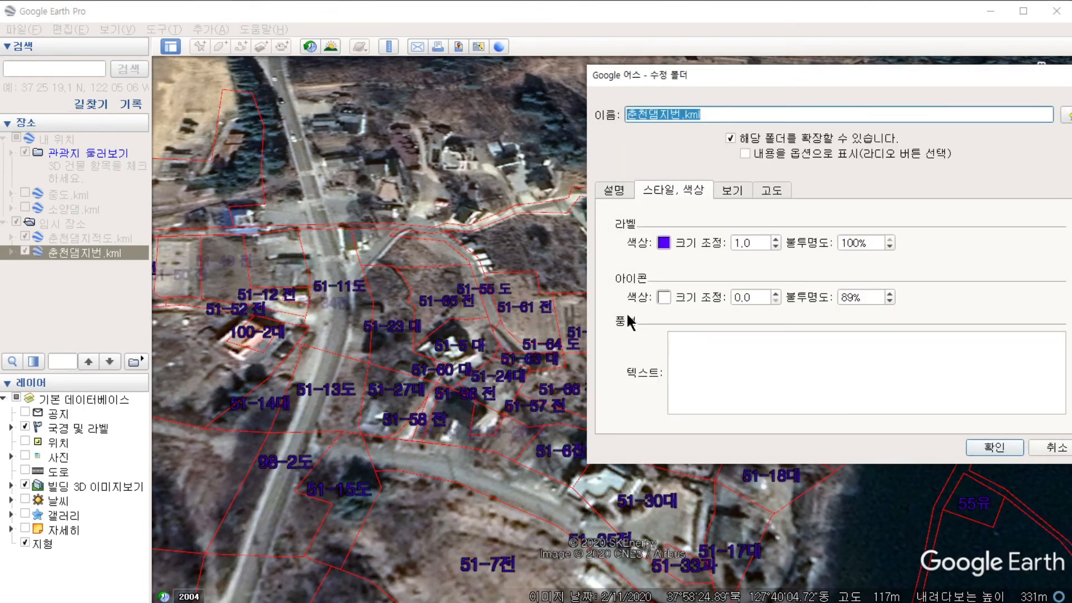
Set the label colour to bright green #55ff00 and apply the folder changes.
{"action": "left_click", "coordinate": [663, 244]}
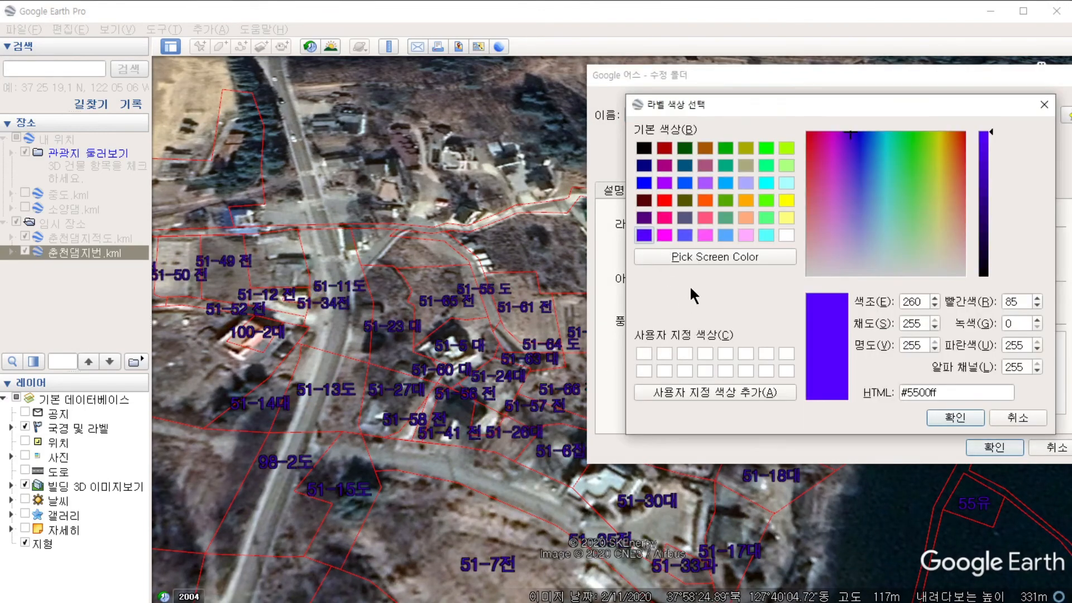
{"action": "left_click", "coordinate": [766, 200]}
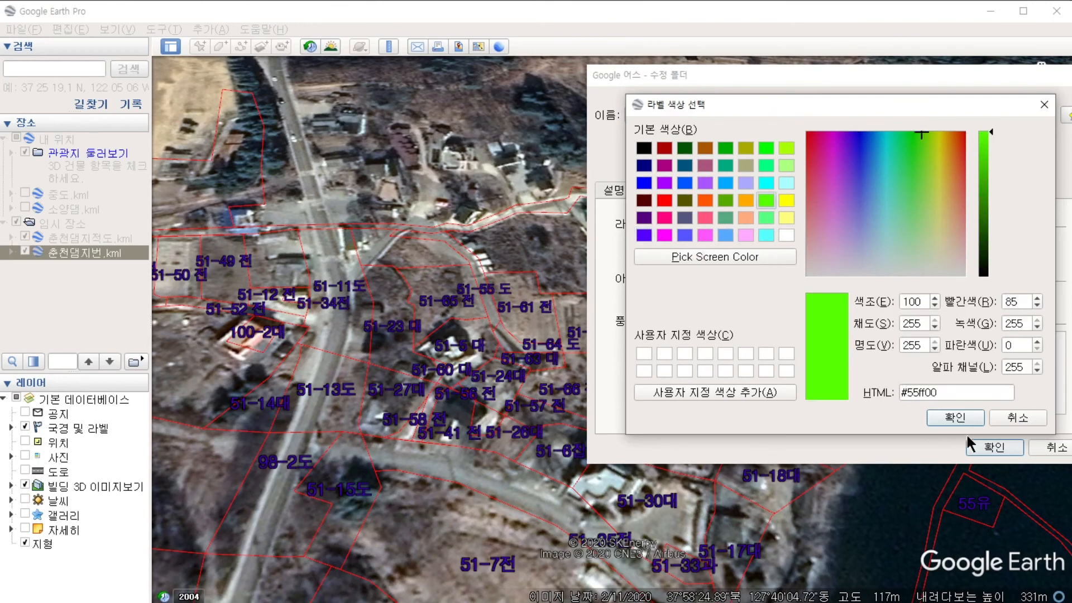
{"action": "left_click", "coordinate": [954, 417]}
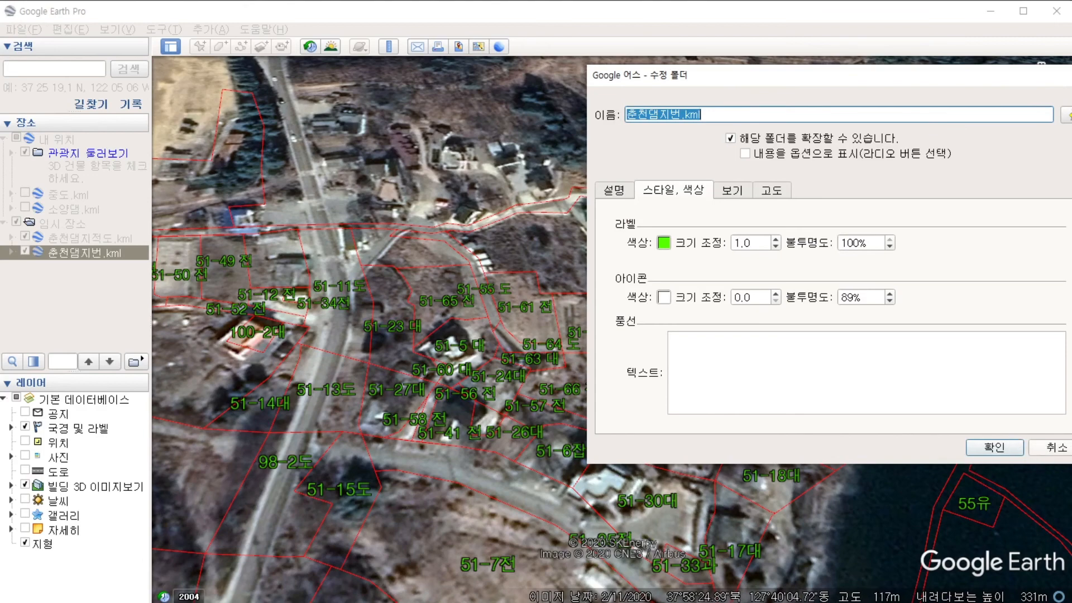
{"action": "left_click", "coordinate": [1007, 450]}
Check how readable the recoloured lot-number labels are over the lakeside village and the nearby water parcels.
{"action": "scroll", "coordinate": [611, 397], "scroll_direction": "down", "scroll_amount": 1}
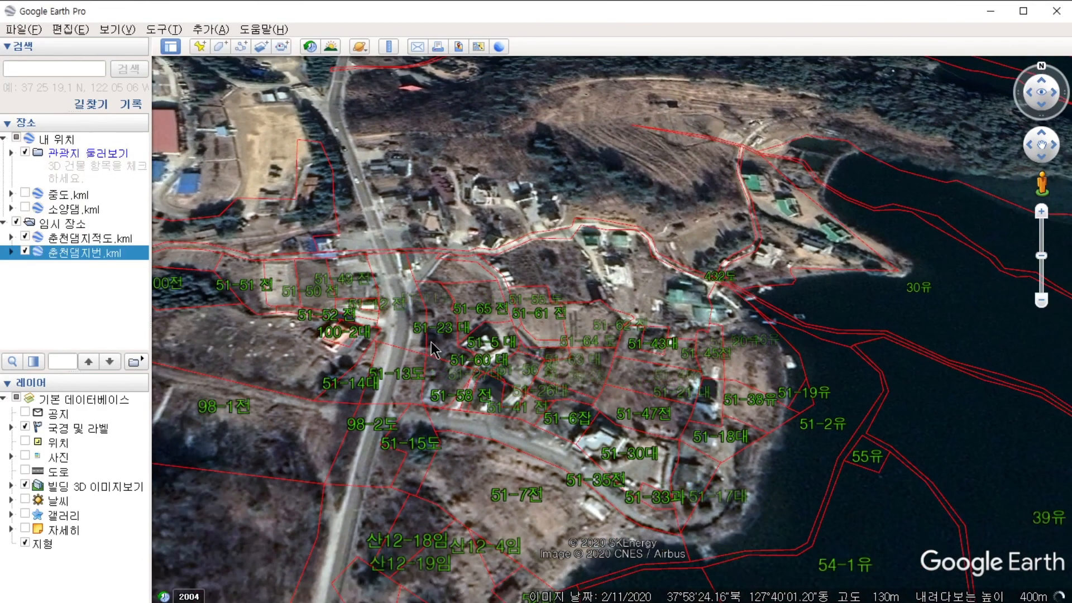
{"action": "scroll", "coordinate": [614, 435], "scroll_direction": "down", "scroll_amount": 1}
{"action": "scroll", "coordinate": [652, 461], "scroll_direction": "down", "scroll_amount": 1}
{"action": "scroll", "coordinate": [663, 459], "scroll_direction": "up", "scroll_amount": 2}
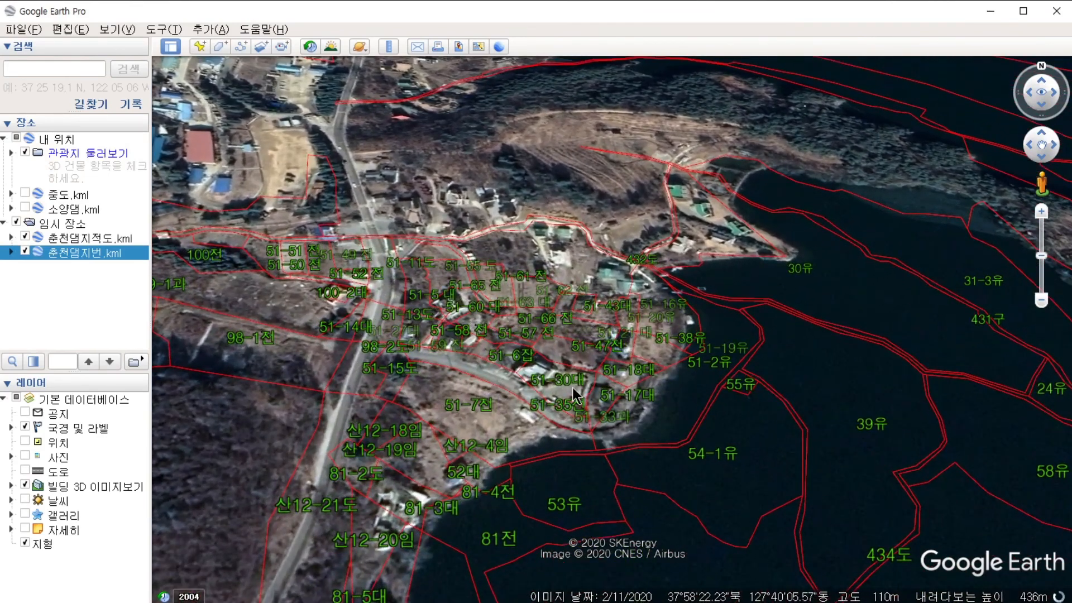